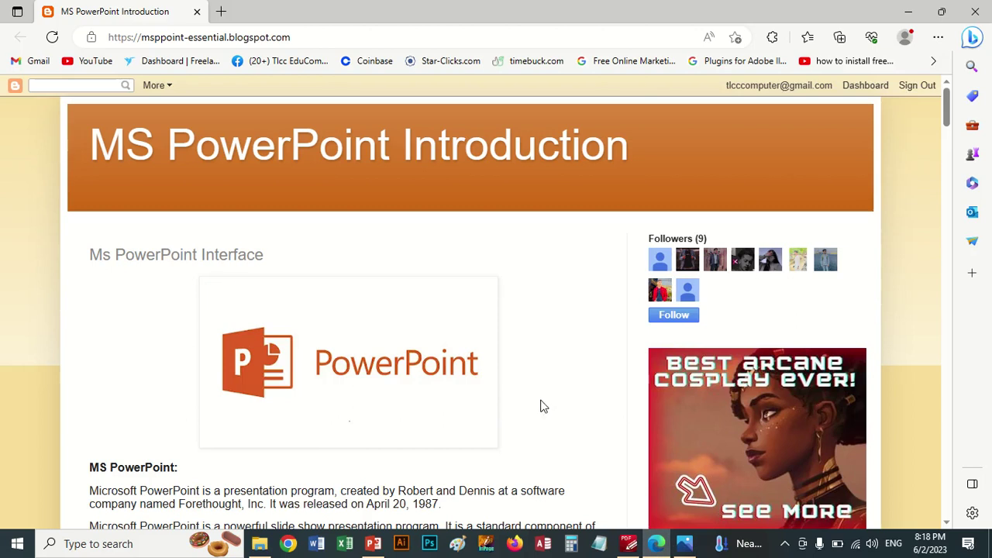
Step: Publicly follow the MS PowerPoint Introduction blog, raising its follower count to 10
scroll(505, 401, "down", 4)
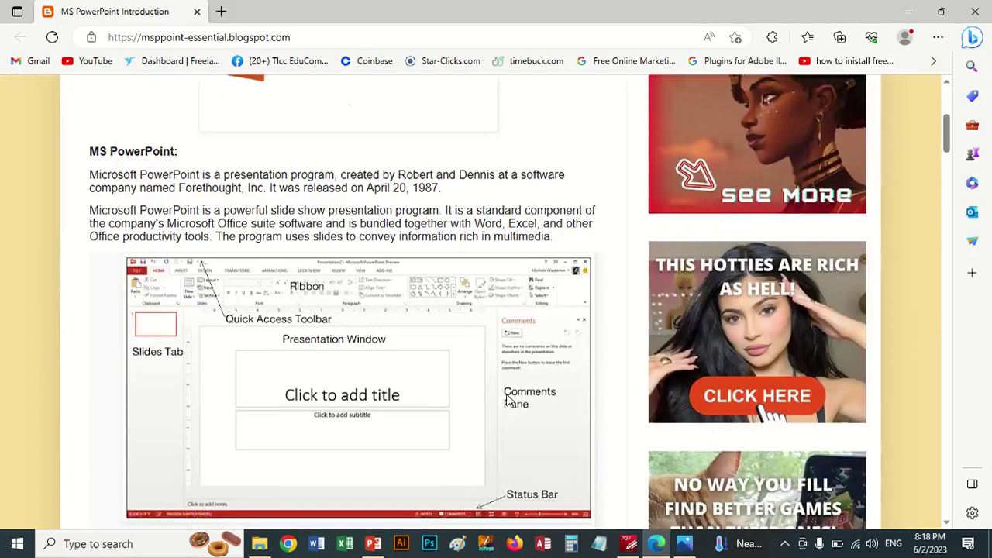
scroll(505, 403, "up", 3)
scroll(505, 405, "up", 1)
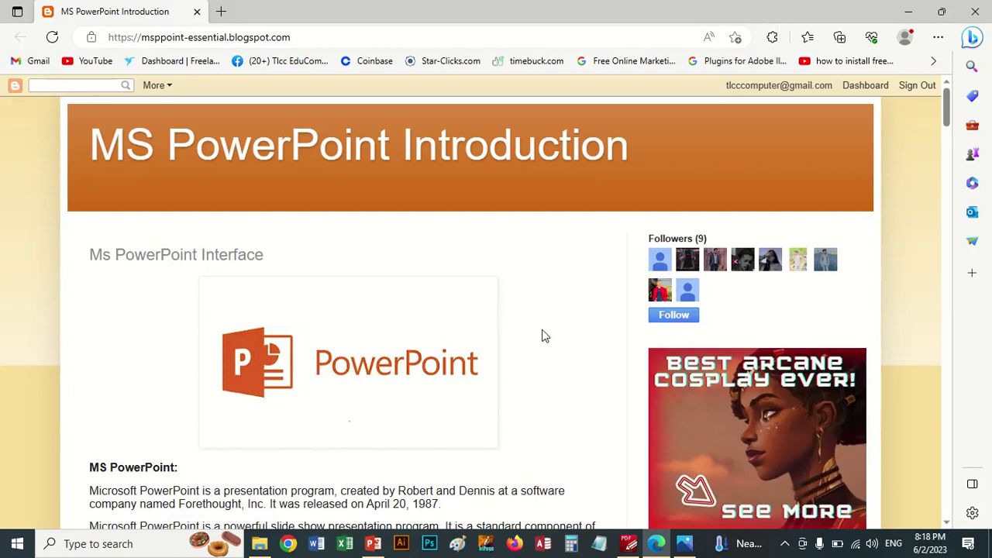
left_click(673, 322)
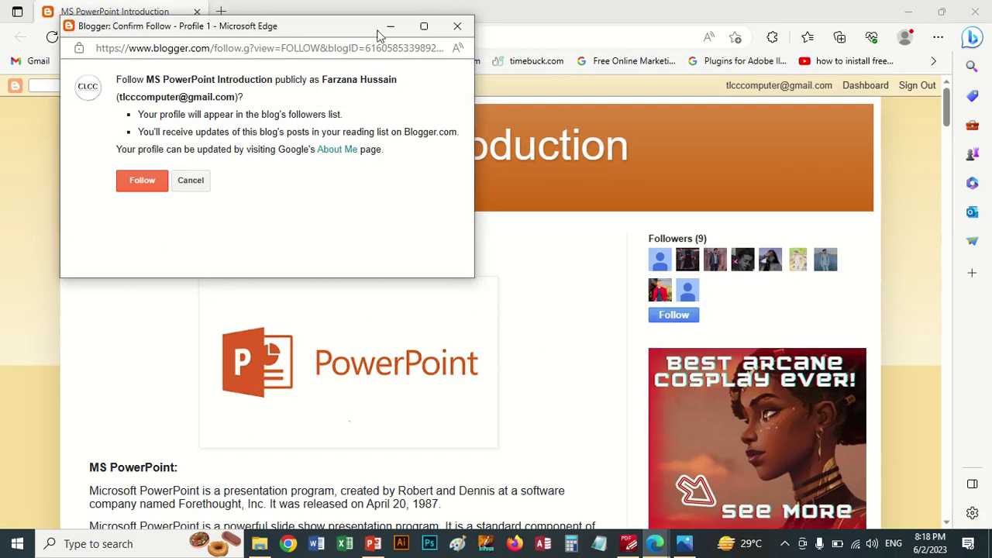
left_click(136, 181)
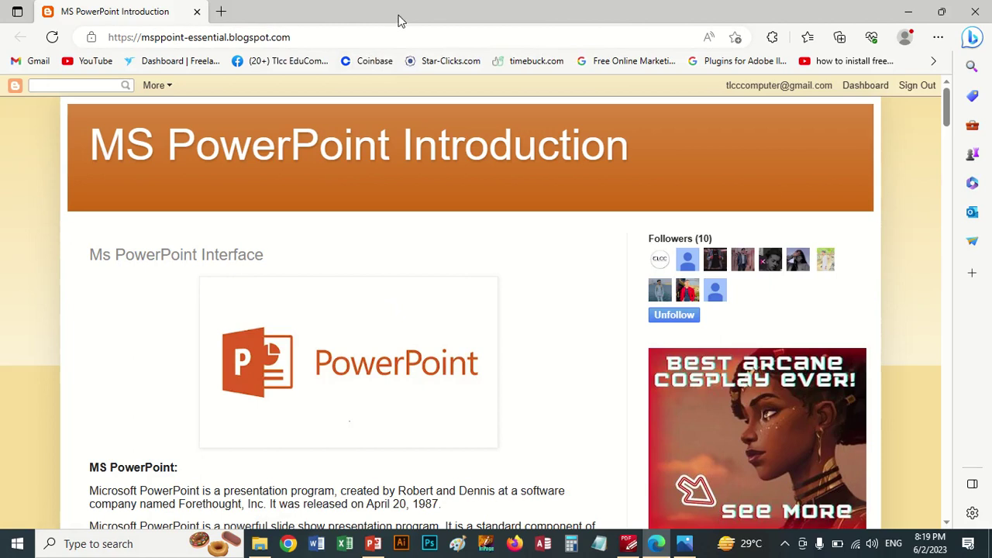
left_click(395, 31)
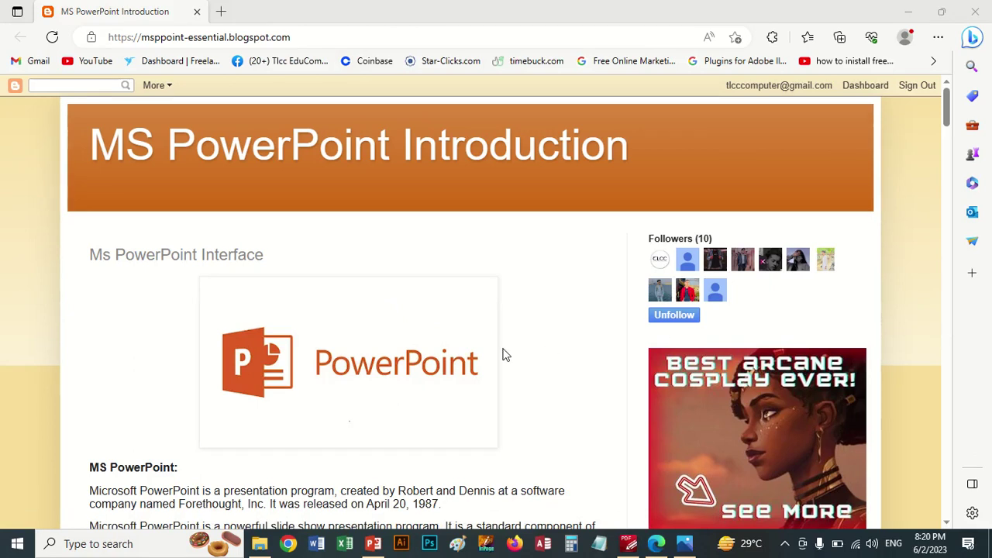
scroll(504, 358, "down", 2)
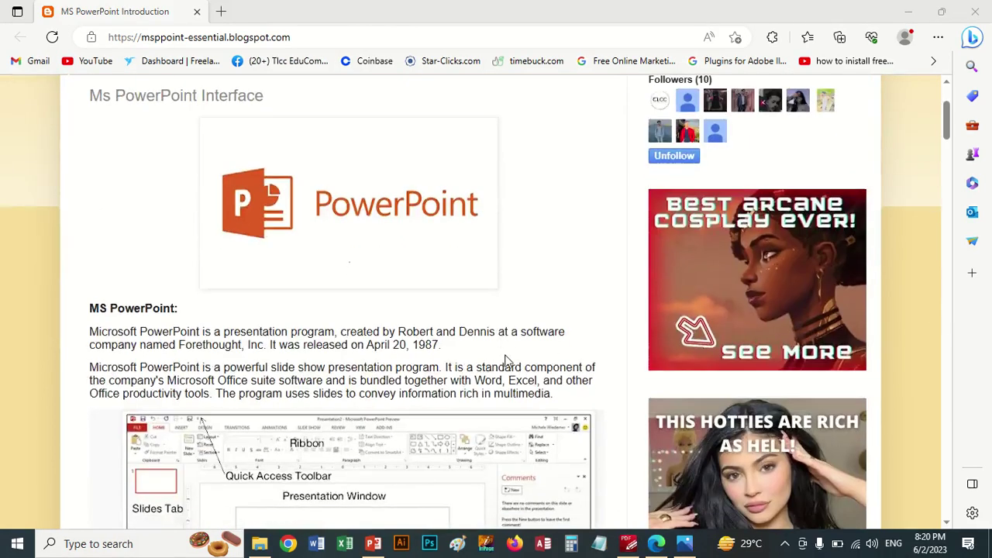
scroll(843, 345, "down", 4)
scroll(842, 345, "down", 4)
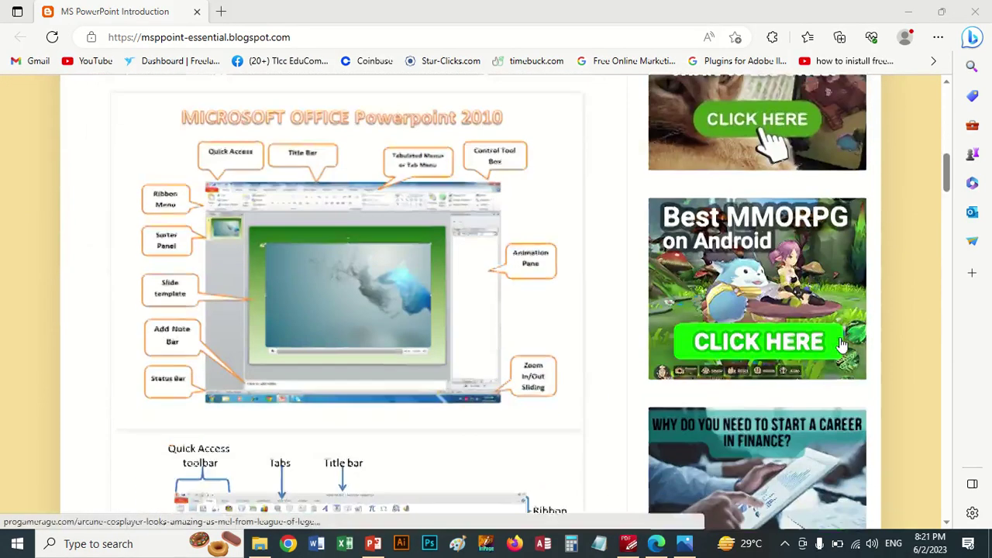
scroll(842, 345, "down", 3)
scroll(842, 345, "down", 2)
scroll(842, 345, "down", 3)
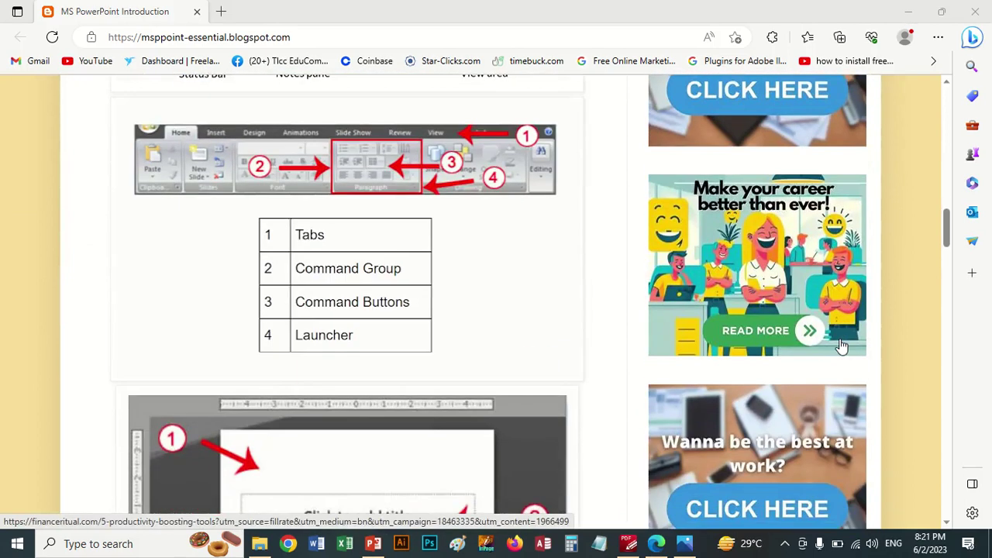
scroll(841, 345, "down", 2)
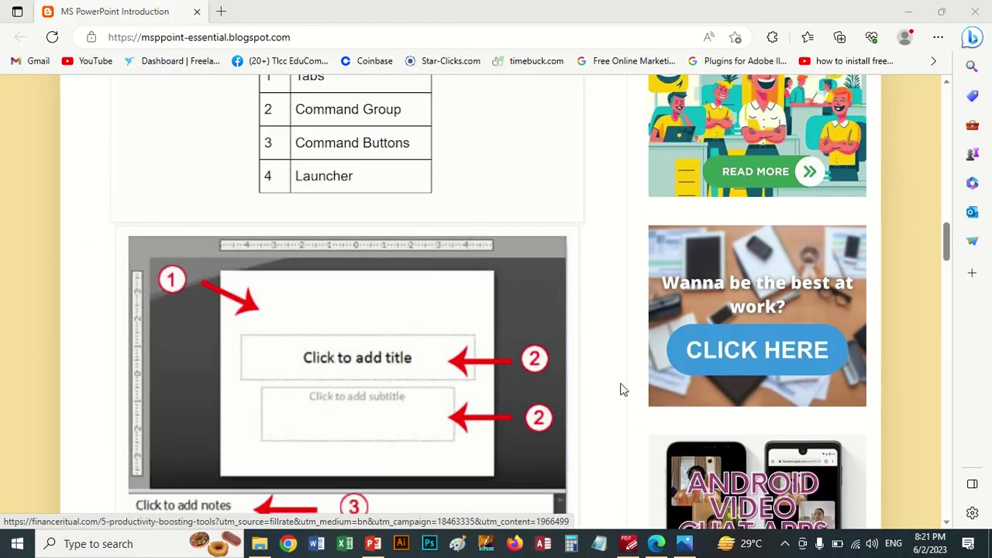
scroll(556, 362, "down", 4)
scroll(557, 362, "down", 2)
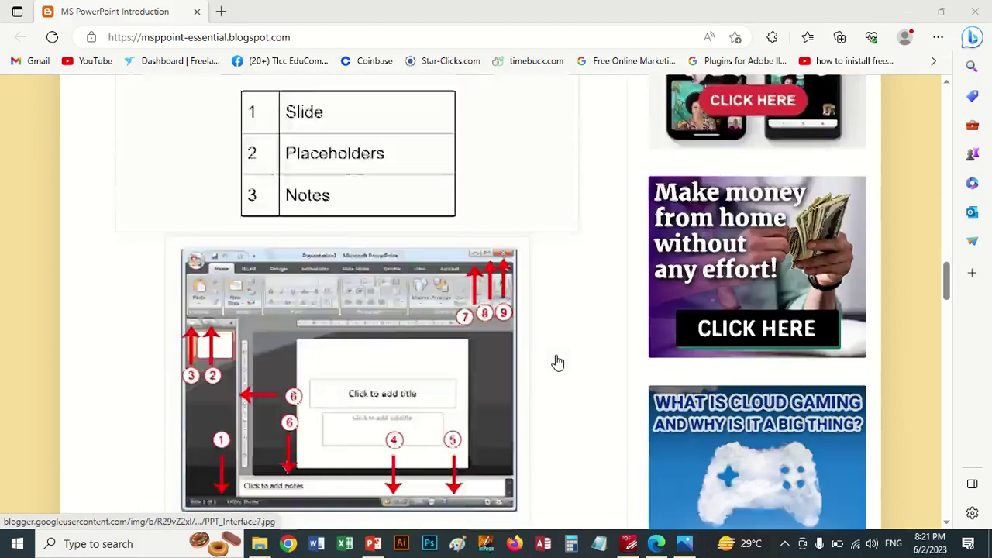
scroll(557, 362, "down", 2)
scroll(557, 362, "down", 4)
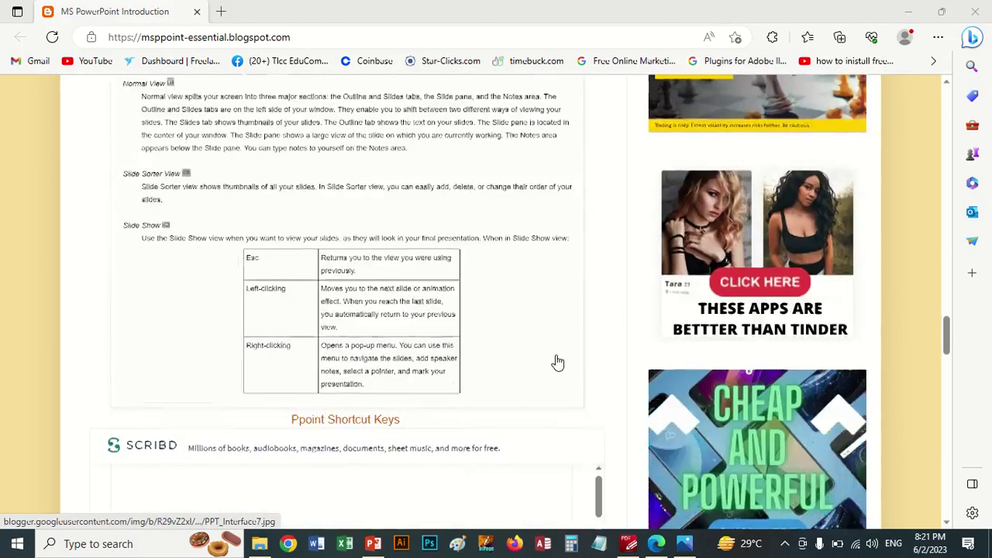
scroll(557, 362, "down", 5)
scroll(557, 362, "down", 1)
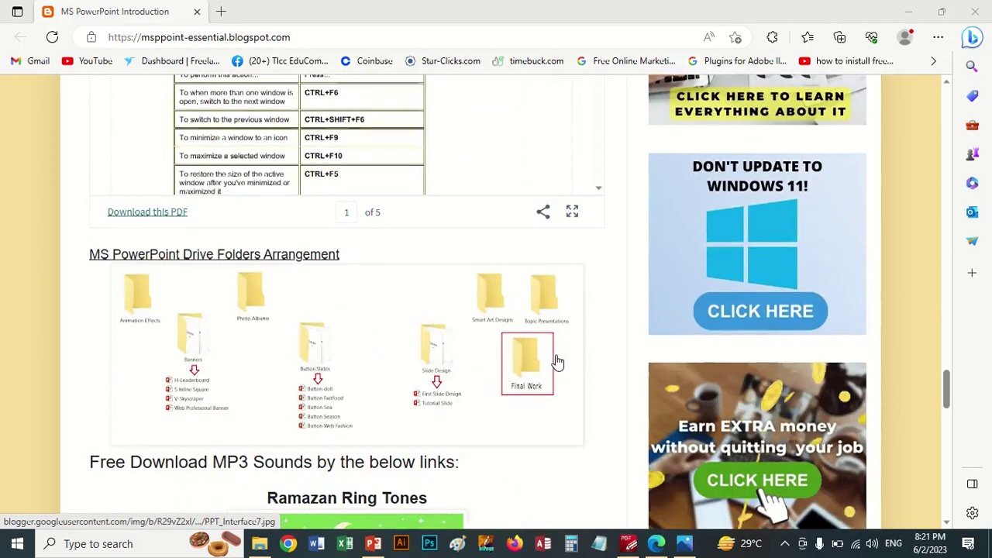
scroll(557, 362, "up", 5)
scroll(558, 362, "up", 5)
scroll(557, 362, "up", 4)
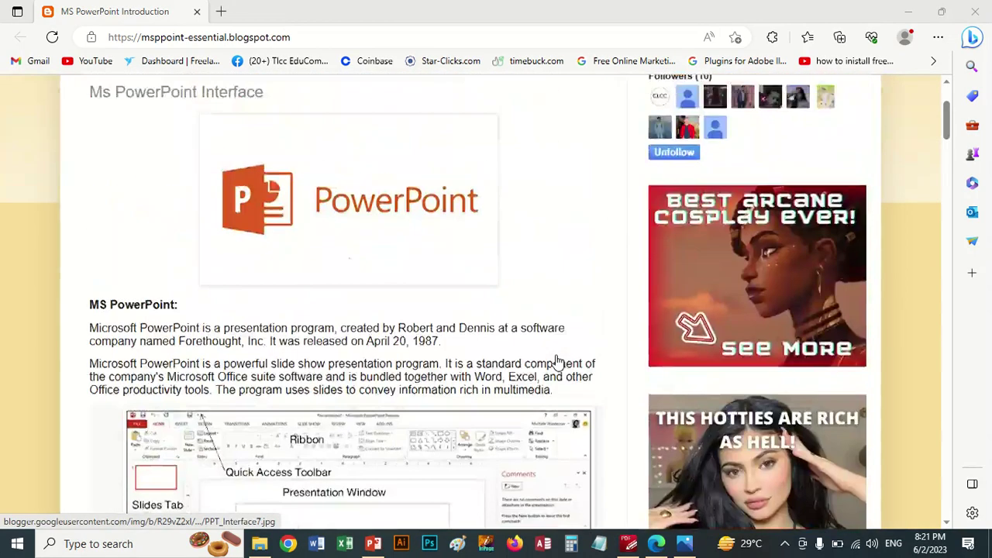
scroll(558, 362, "up", 2)
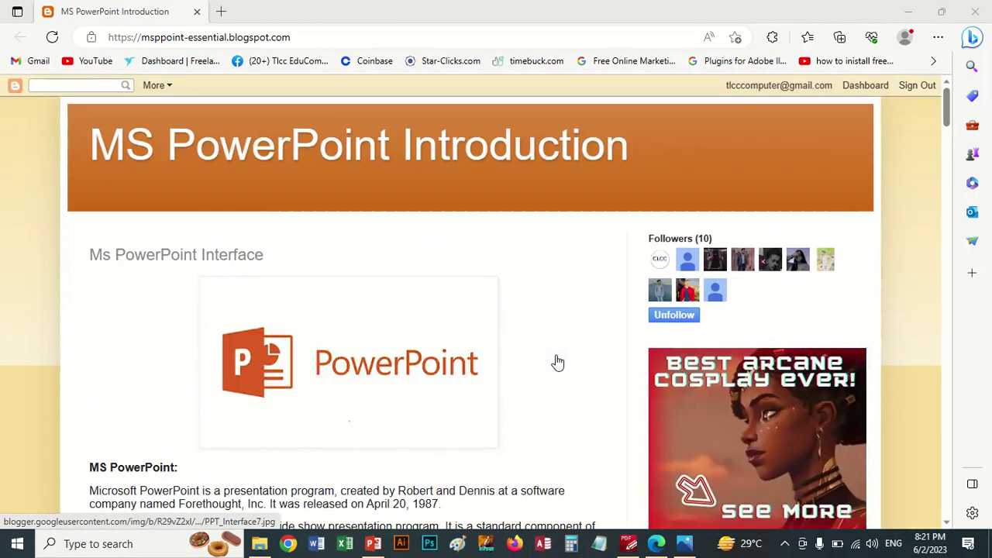
scroll(557, 362, "down", 2)
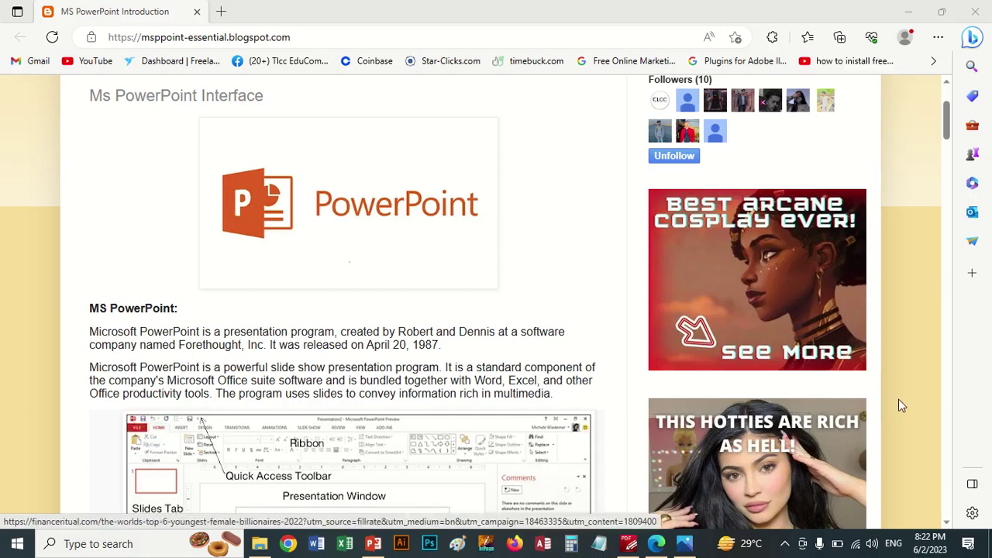
Step: Scroll down to the labelled PowerPoint interface screenshot showing Ribbon, Quick Access Toolbar and Status Bar
scroll(899, 403, "down", 2)
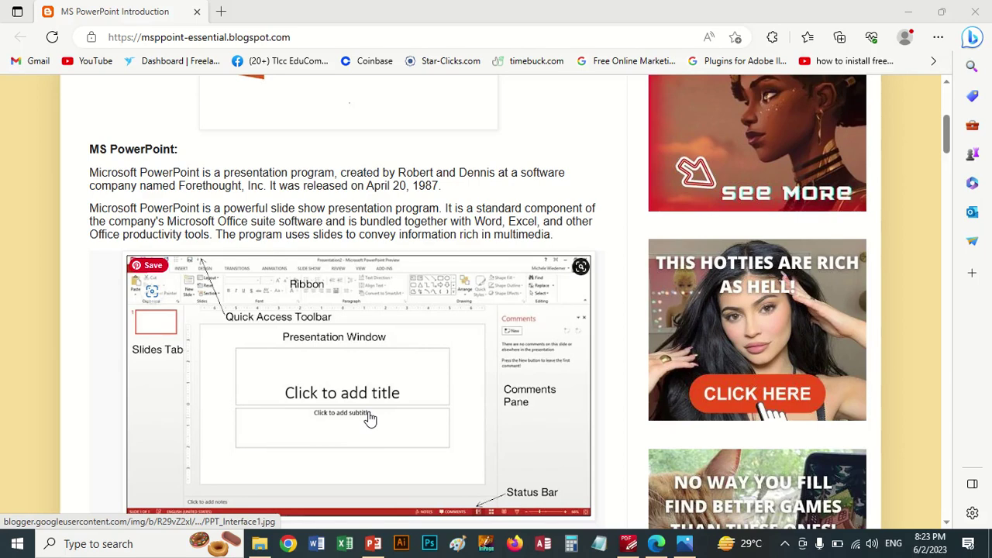
Step: Scroll past the first interface picture to the PowerPoint 2010 diagram labelling Ribbon, Sorter Panel and Status Bar
scroll(369, 418, "down", 2)
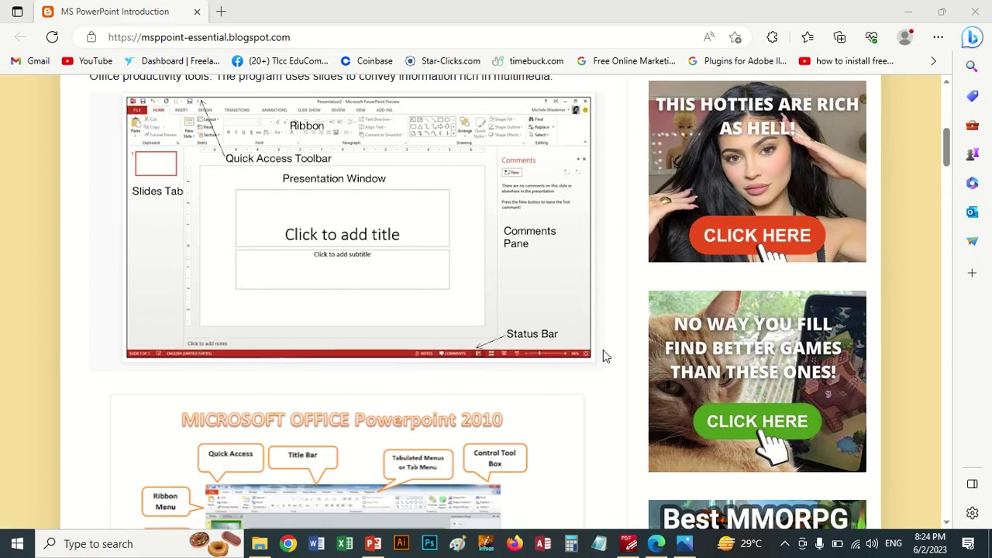
scroll(603, 353, "down", 2)
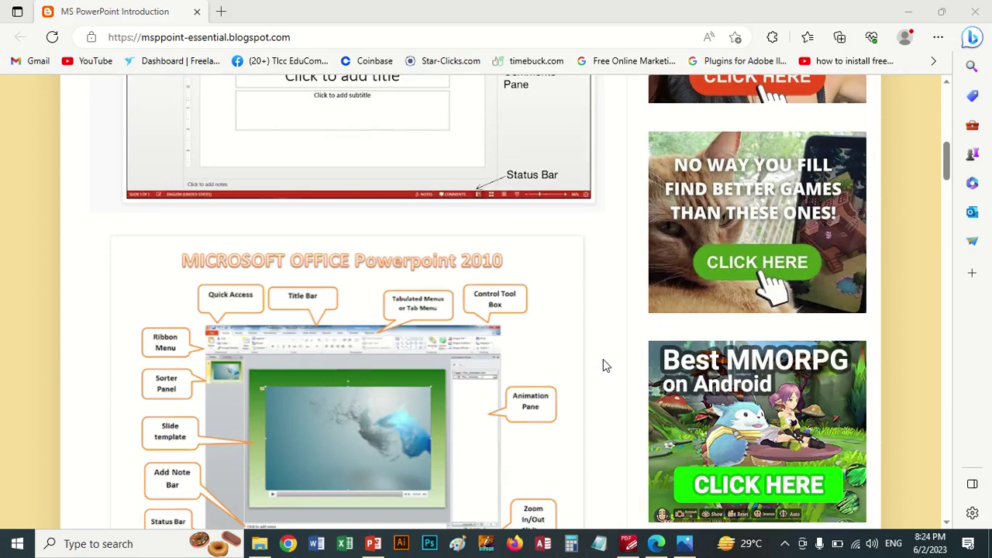
scroll(606, 366, "down", 2)
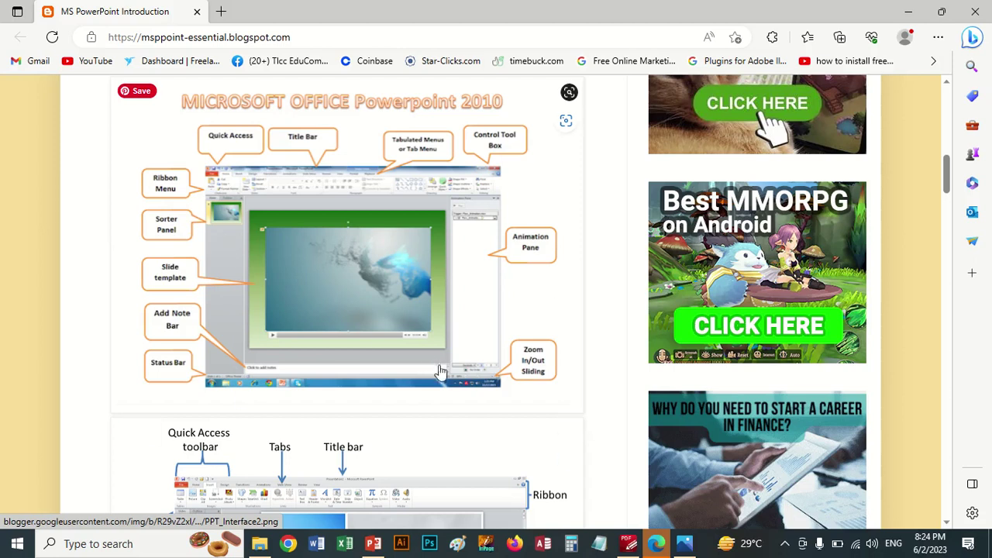
Step: Scroll past the Quick Access toolbar diagram to the Ribbon close-up and its Tabs-to-Launcher legend
scroll(448, 376, "down", 2)
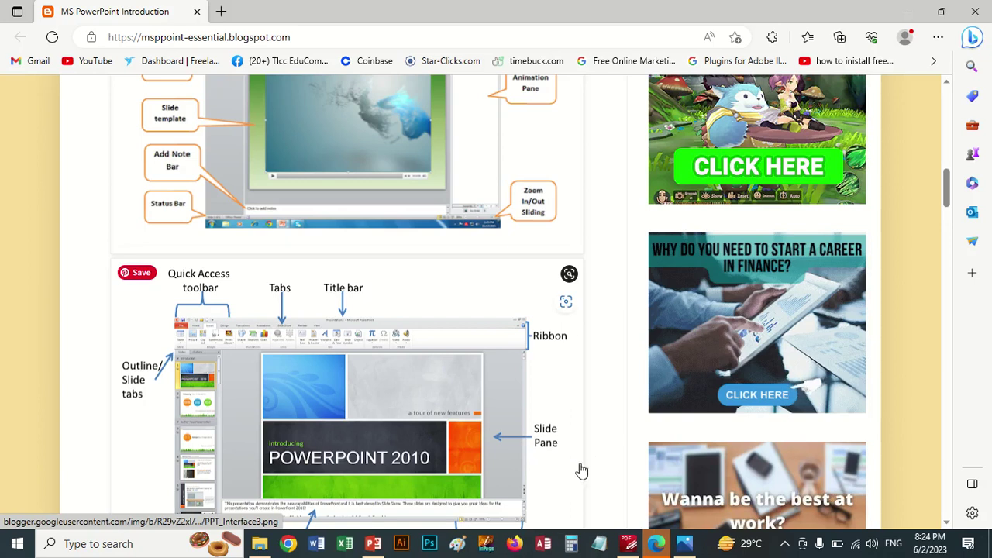
mouse_move(349, 418)
scroll(225, 418, "down", 2)
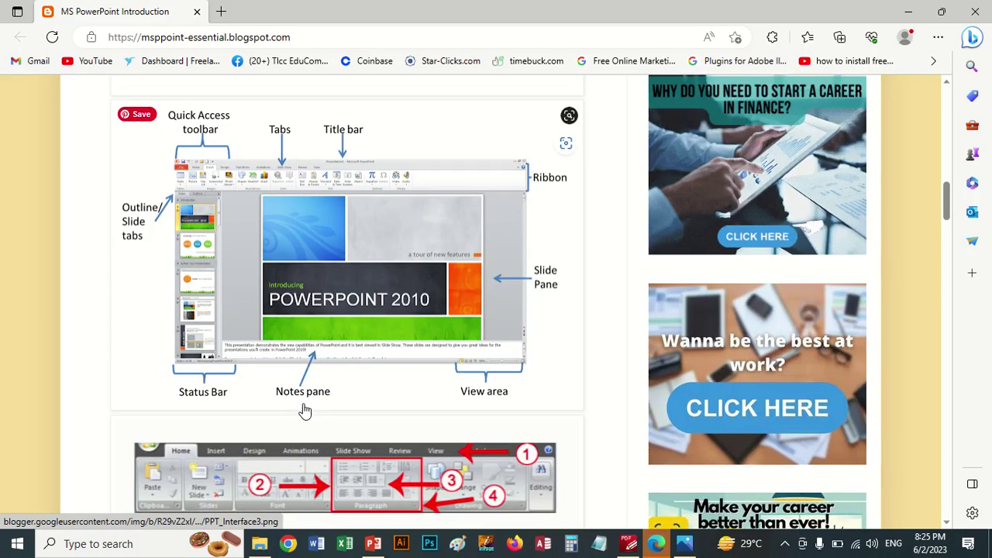
scroll(317, 410, "down", 4)
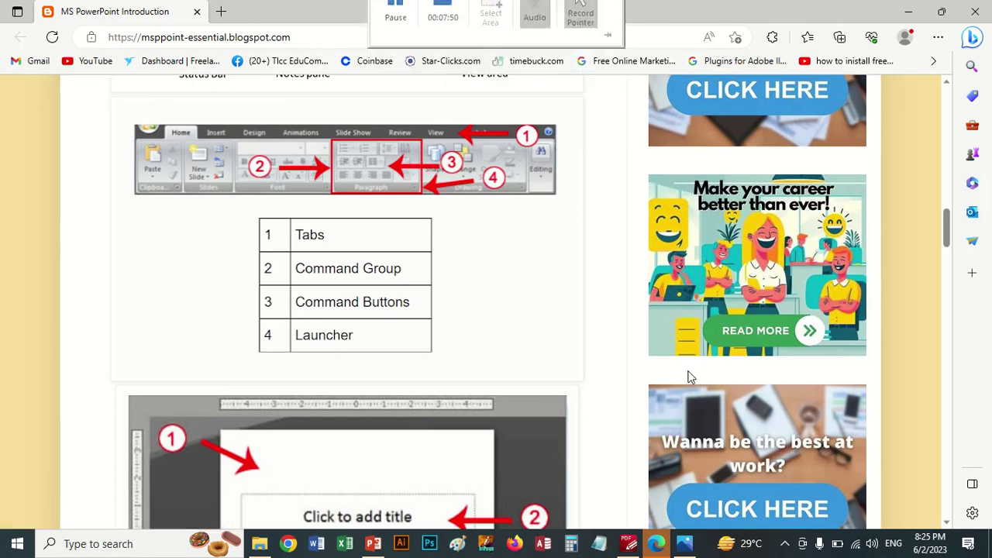
Step: Scroll through the slide and window screenshots to the Normal, Slide Sorter and Slide Show descriptions
scroll(687, 375, "down", 2)
scroll(687, 376, "down", 2)
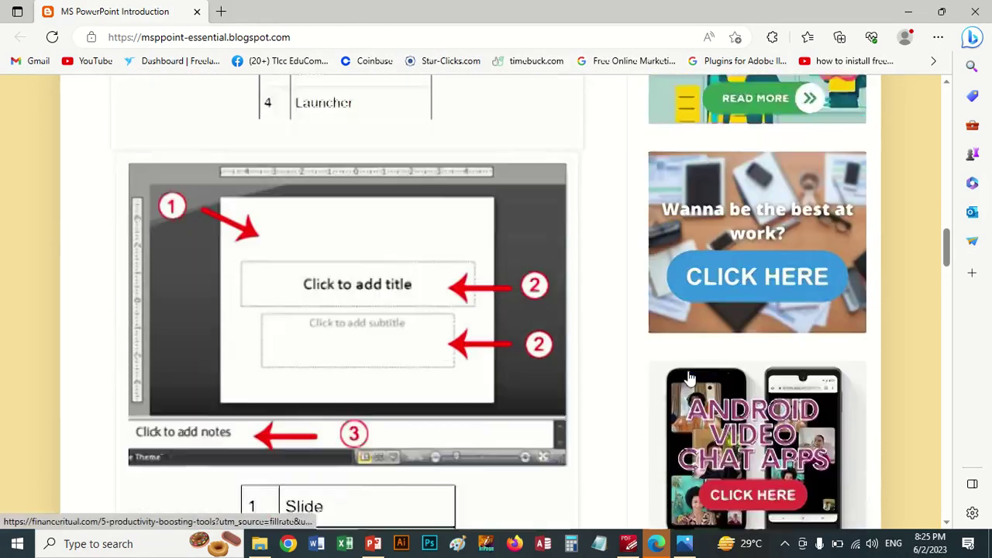
mouse_move(347, 233)
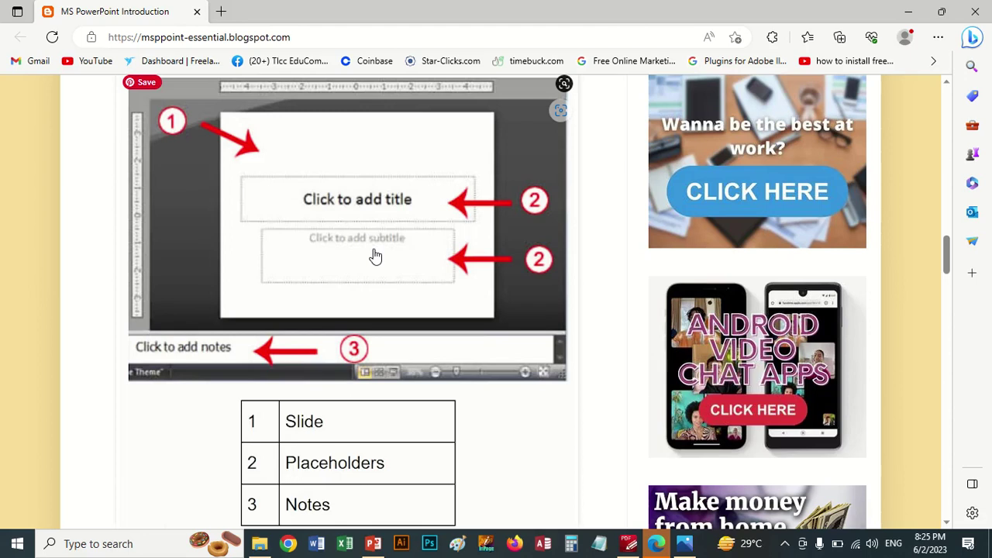
scroll(375, 257, "down", 2)
scroll(375, 257, "down", 2)
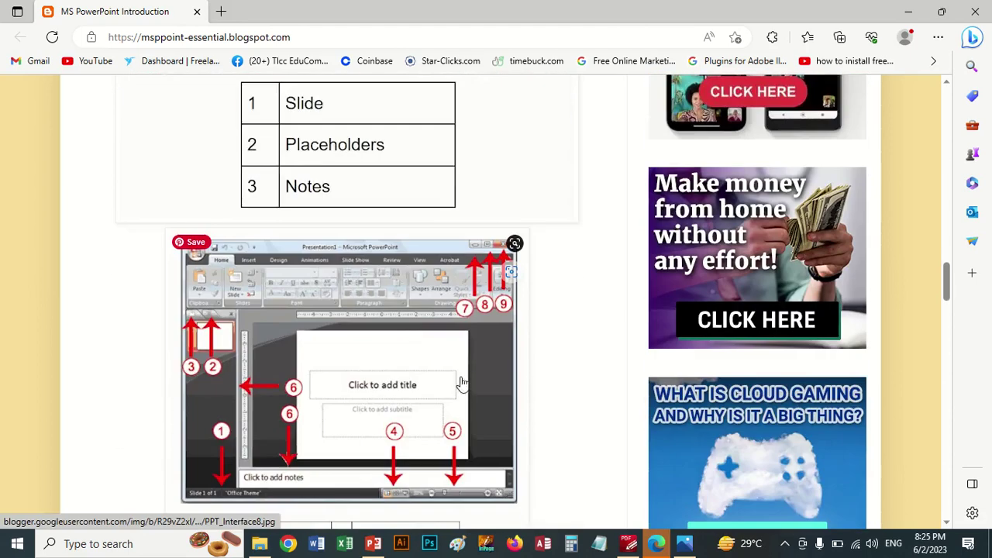
scroll(473, 385, "down", 2)
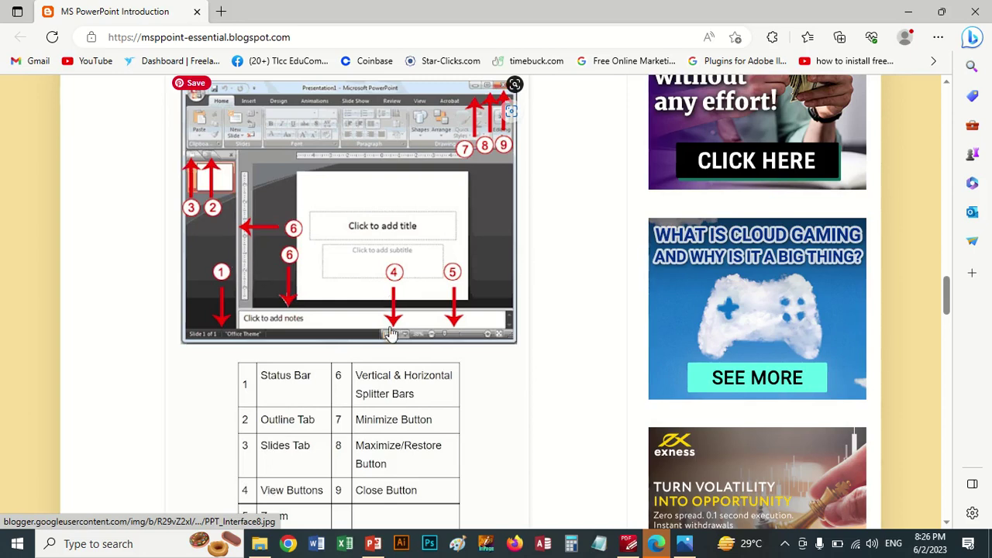
scroll(390, 357, "down", 2)
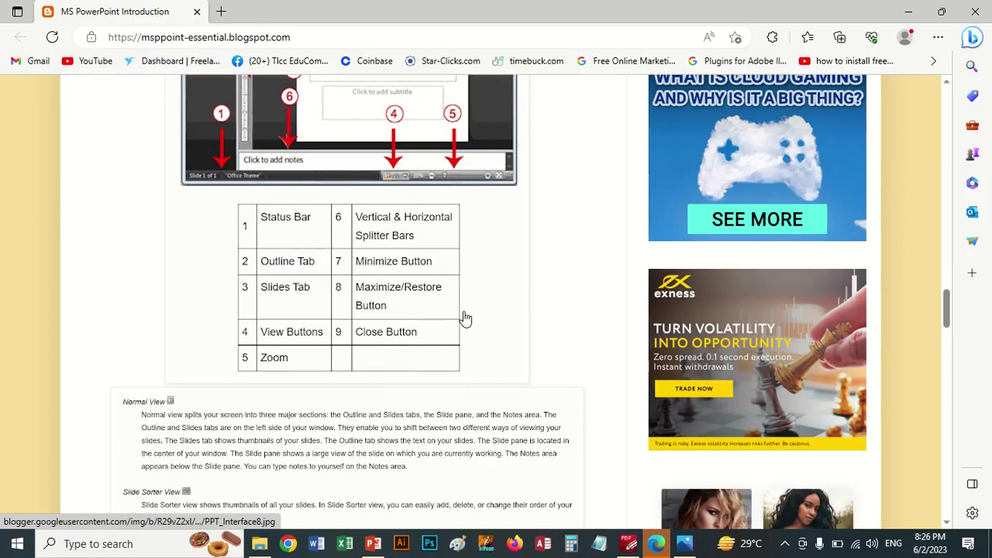
scroll(465, 318, "up", 2)
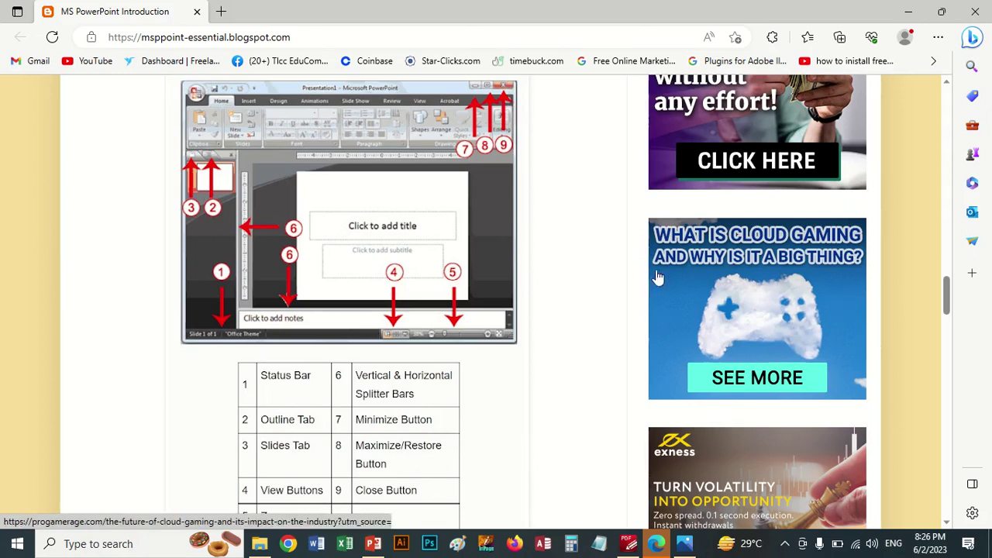
scroll(600, 310, "down", 4)
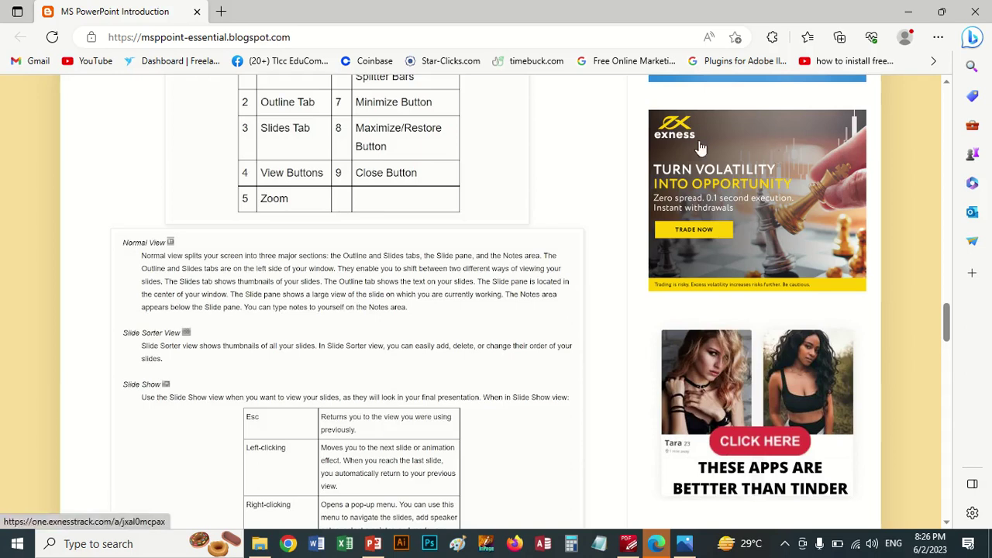
Step: Scroll down to the Ppoint Shortcut Keys embed showing CTRL+N, CTRL+O, CTRL+W, CTRL+S and ALT+F4
scroll(597, 437, "down", 2)
scroll(603, 437, "down", 2)
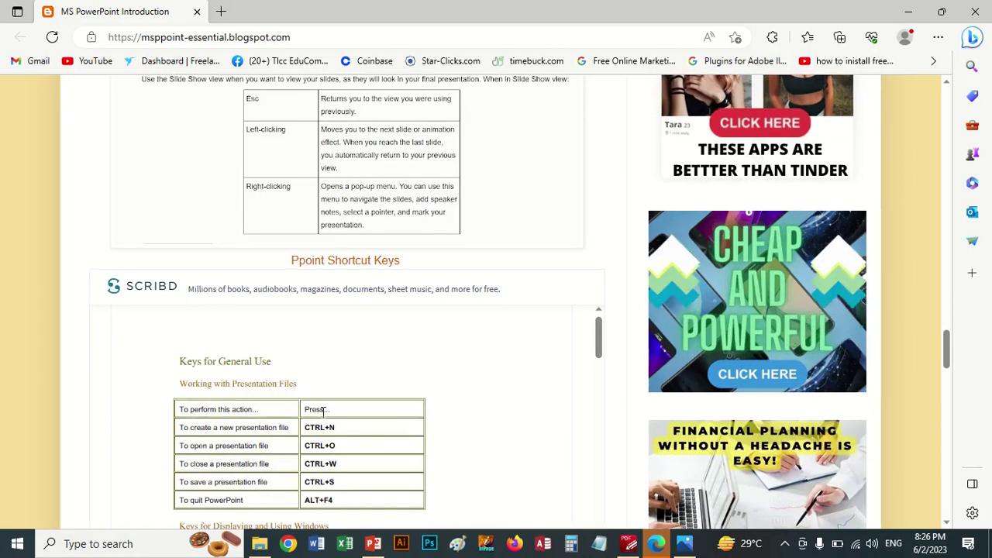
scroll(323, 413, "down", 2)
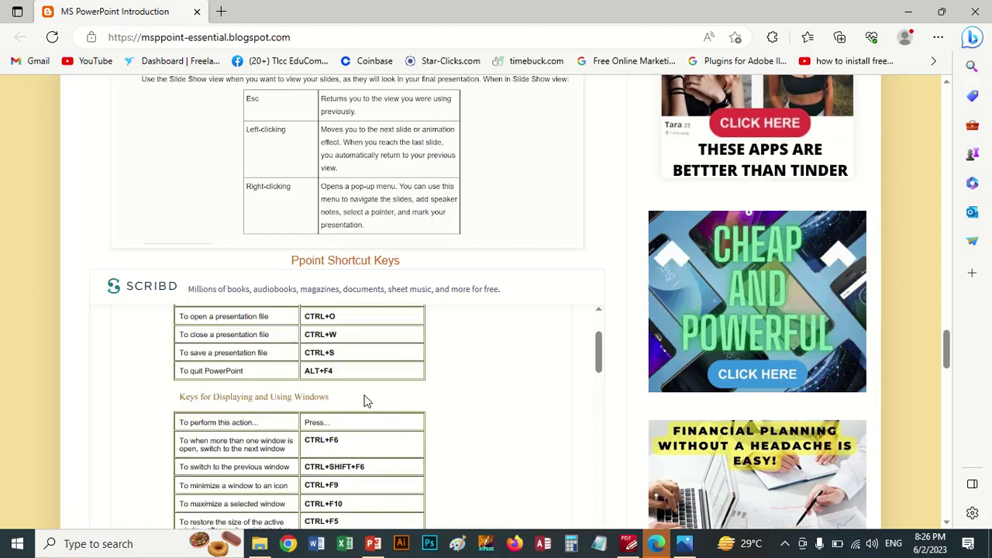
scroll(365, 401, "up", 2)
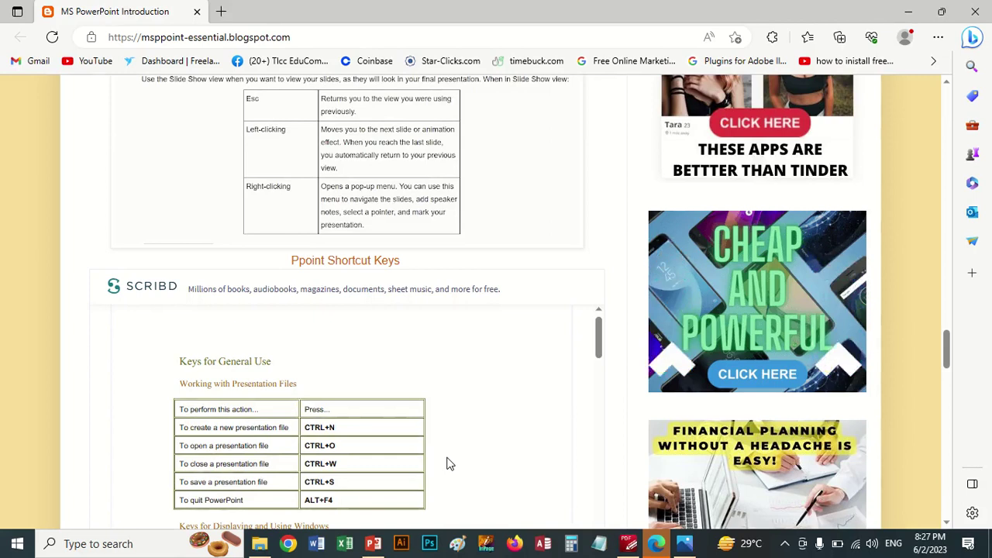
Step: Scroll through every shortcut table down to Undo, then on to the Drive Folders Arrangement heading
scroll(446, 463, "down", 2)
scroll(446, 463, "down", 2)
scroll(446, 463, "down", 2)
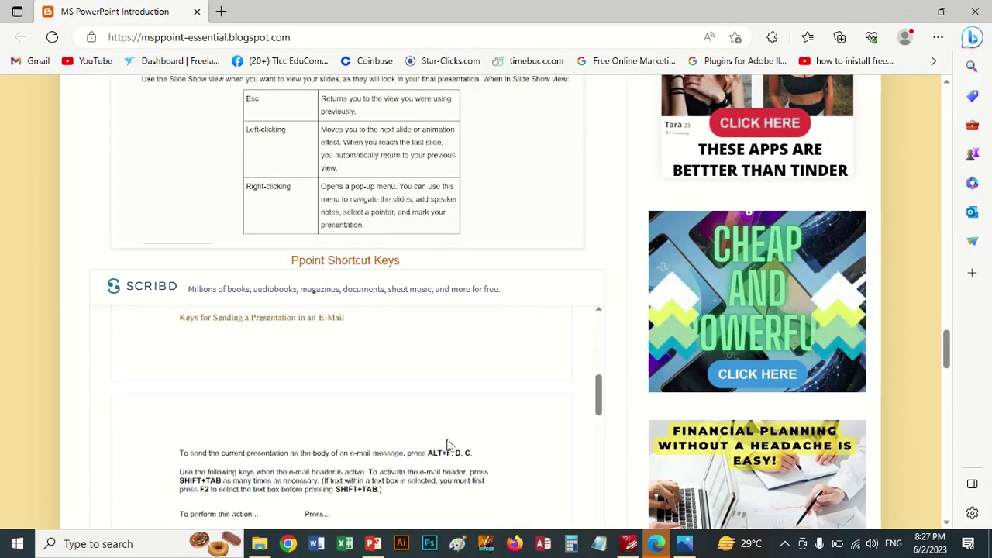
scroll(447, 446, "down", 3)
scroll(448, 446, "up", 3)
scroll(449, 448, "down", 2)
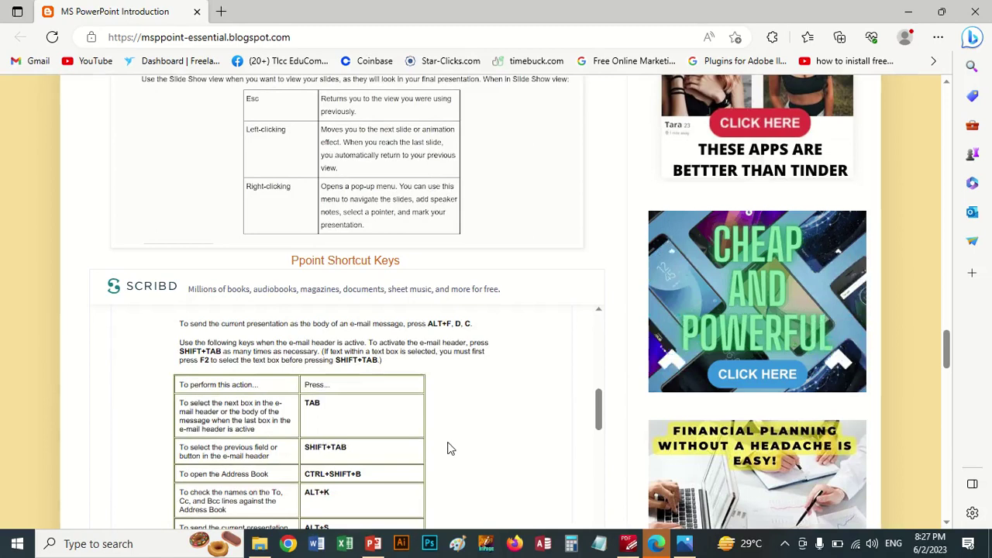
scroll(368, 462, "down", 2)
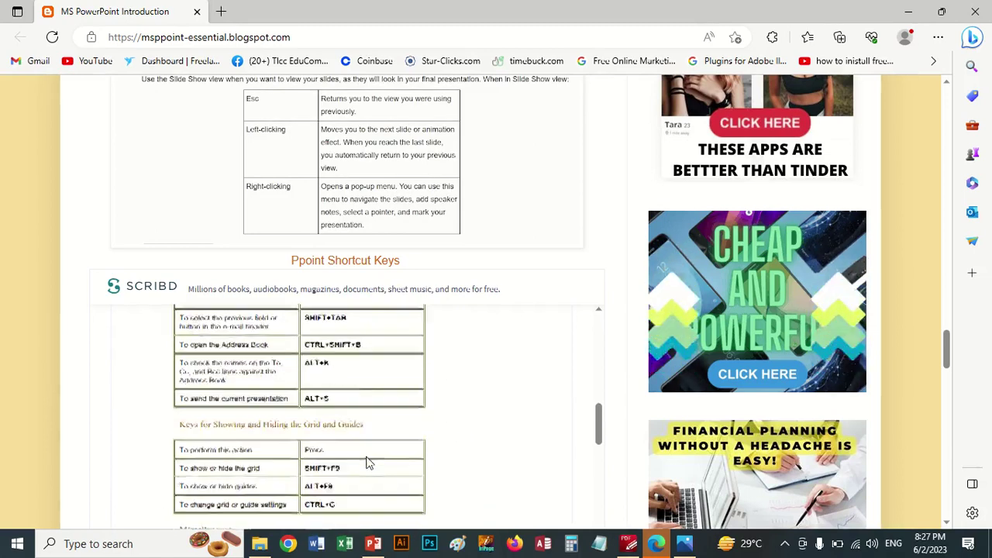
scroll(368, 463, "down", 2)
scroll(368, 462, "down", 2)
scroll(373, 460, "down", 3)
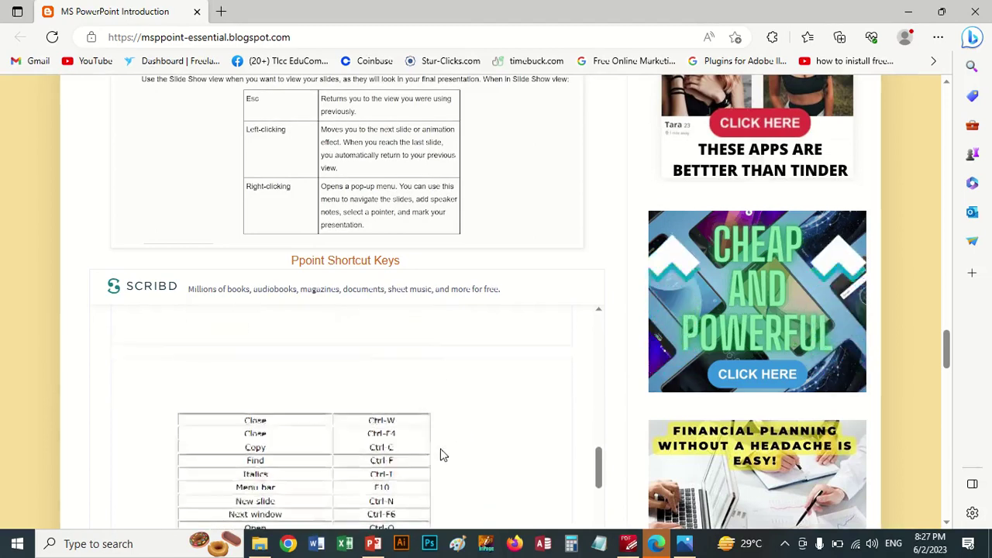
scroll(438, 454, "up", 2)
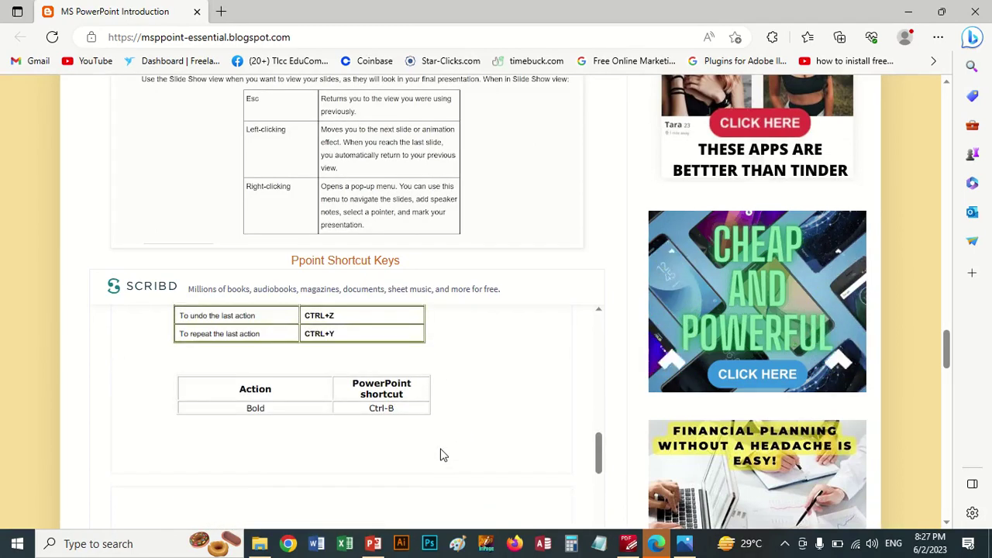
scroll(441, 455, "down", 3)
scroll(441, 455, "down", 3)
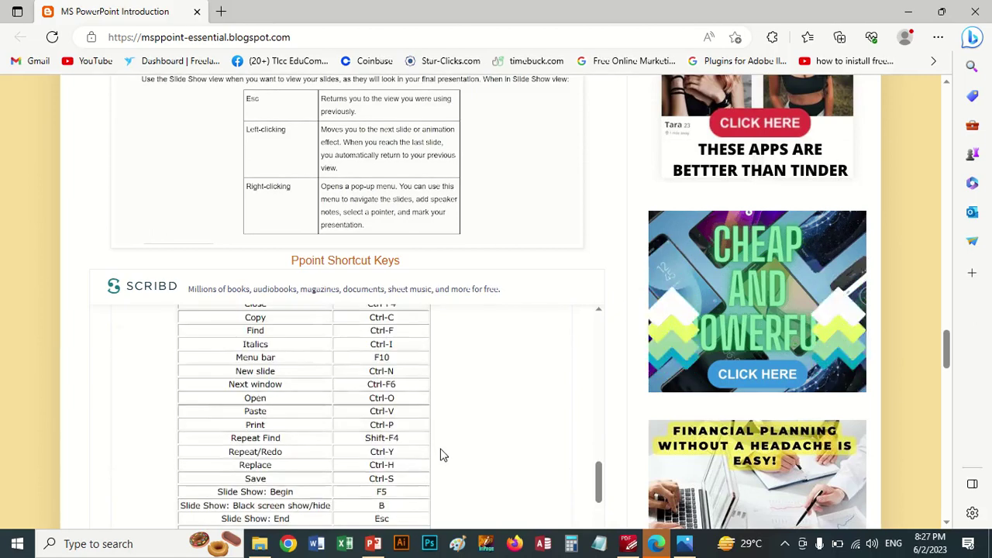
scroll(440, 455, "down", 2)
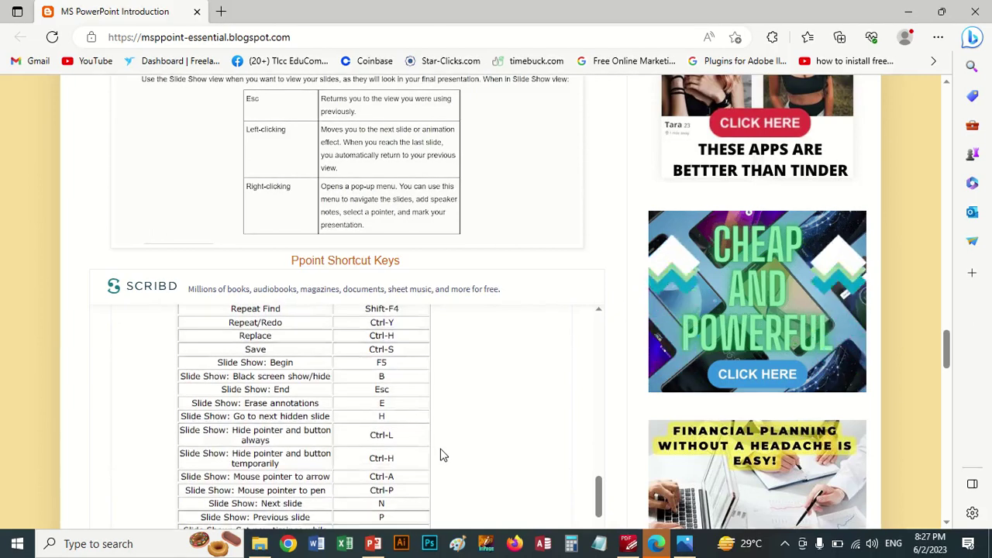
scroll(440, 455, "down", 2)
scroll(440, 455, "down", 2)
scroll(441, 455, "down", 2)
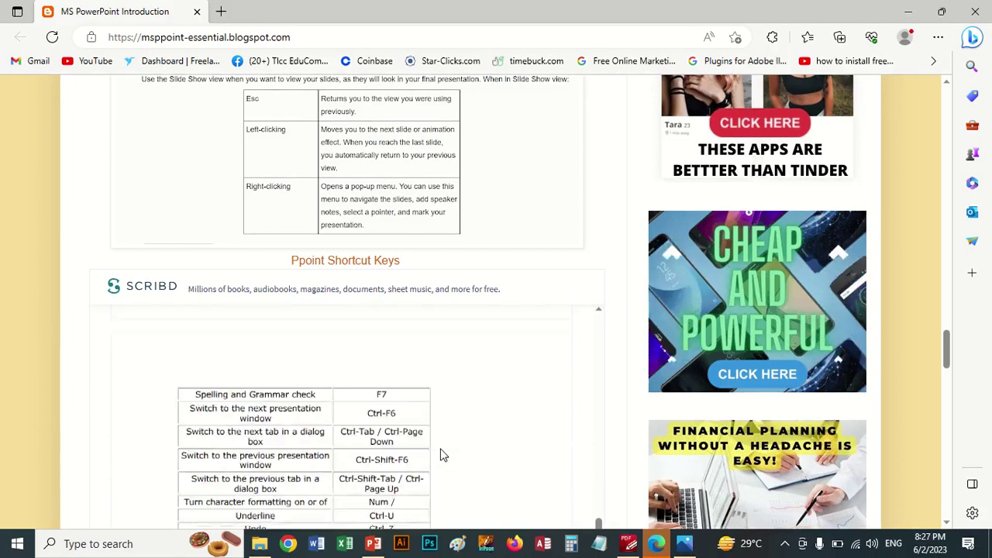
scroll(440, 455, "down", 3)
scroll(440, 455, "down", 3)
scroll(440, 455, "down", 2)
scroll(440, 455, "down", 2)
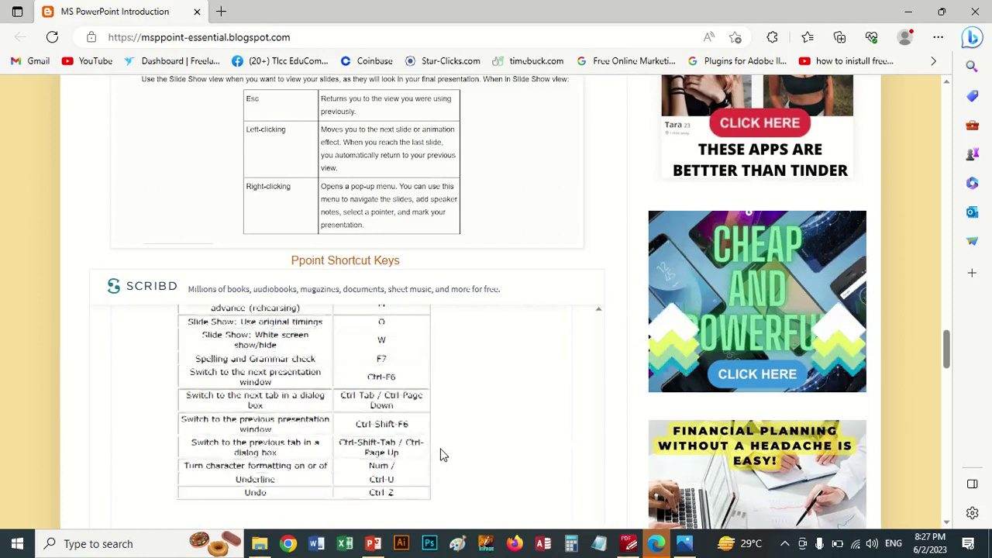
scroll(440, 455, "down", 5)
scroll(440, 455, "down", 2)
Step: Scroll past the folder diagram to the Free Download MP3 Sounds section with Ramazan Ring Tones
scroll(440, 455, "up", 4)
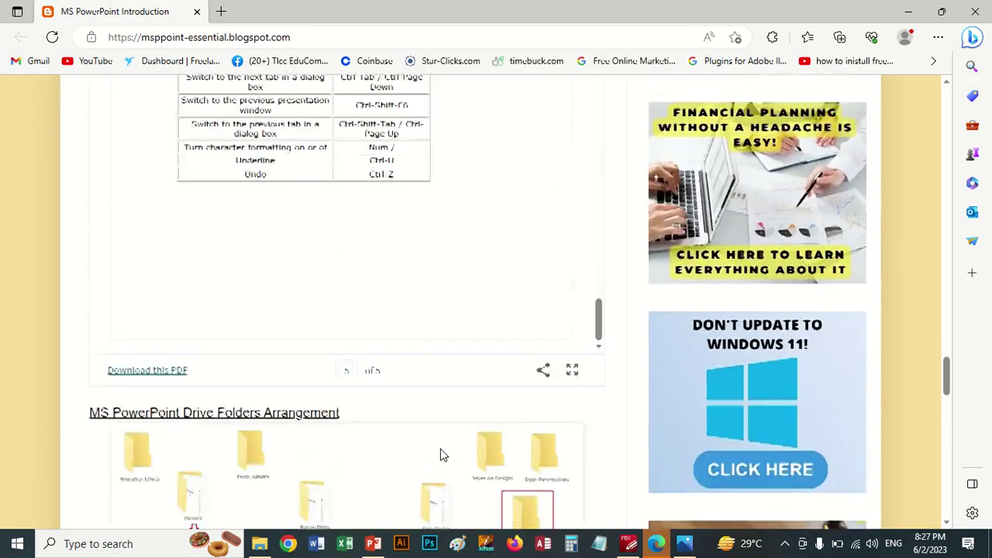
scroll(440, 455, "down", 2)
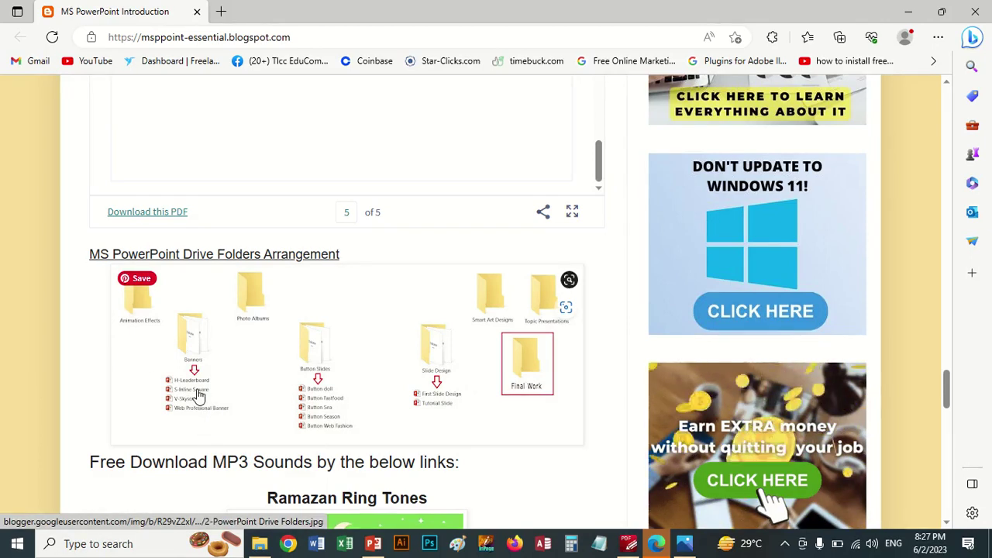
mouse_move(347, 472)
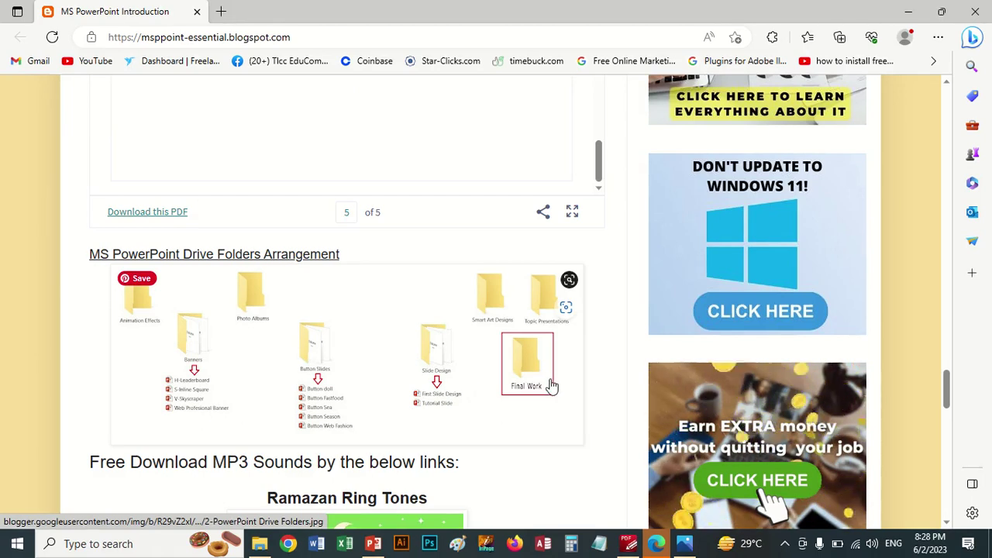
scroll(547, 399, "down", 2)
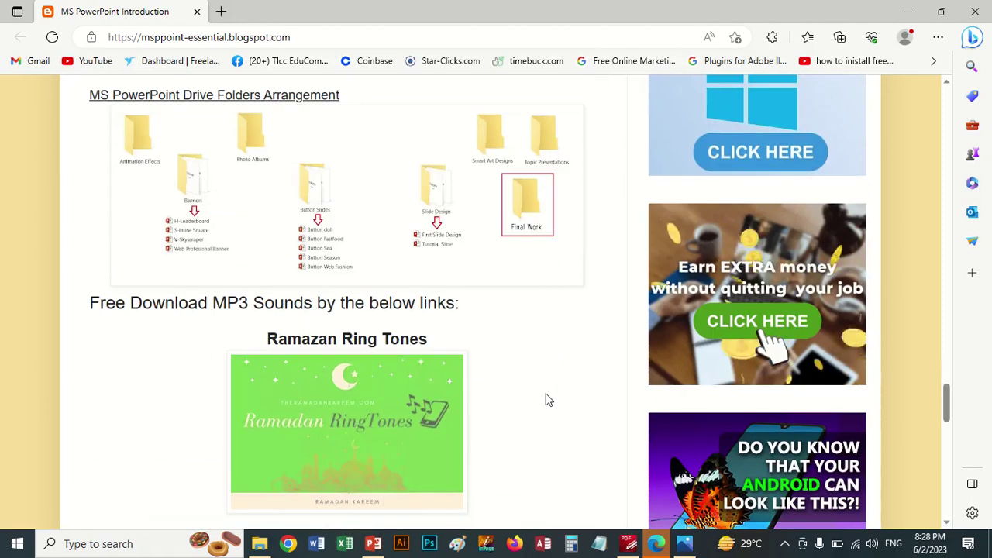
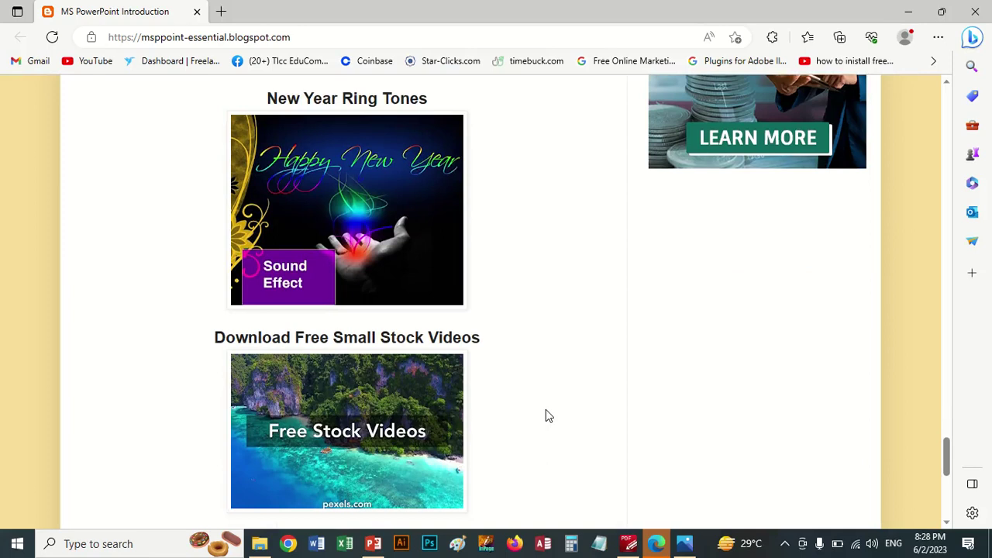
Step: Open the Ramazan Ring Tones image link under 'Free Download MP3 Sounds' in a new tab
scroll(527, 428, "up", 8)
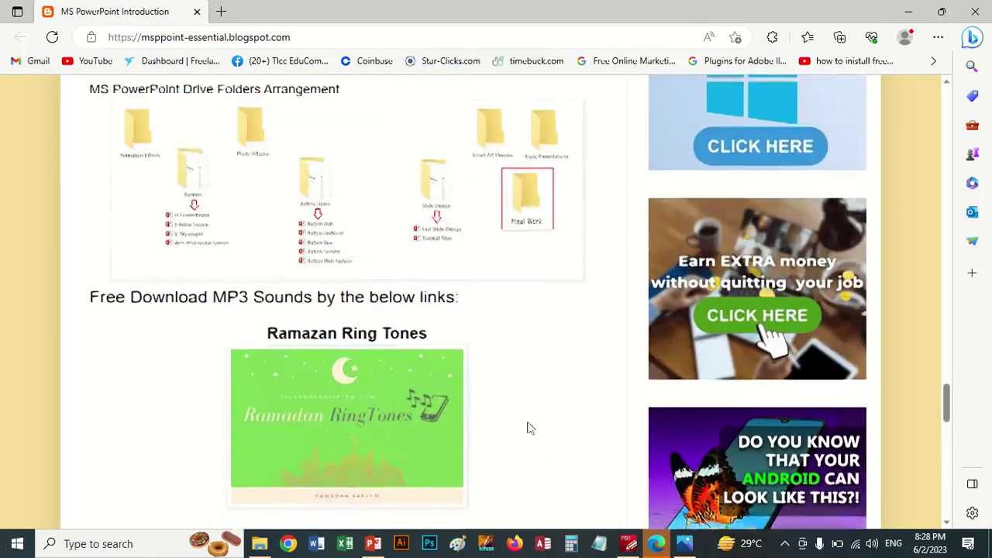
scroll(527, 428, "down", 1)
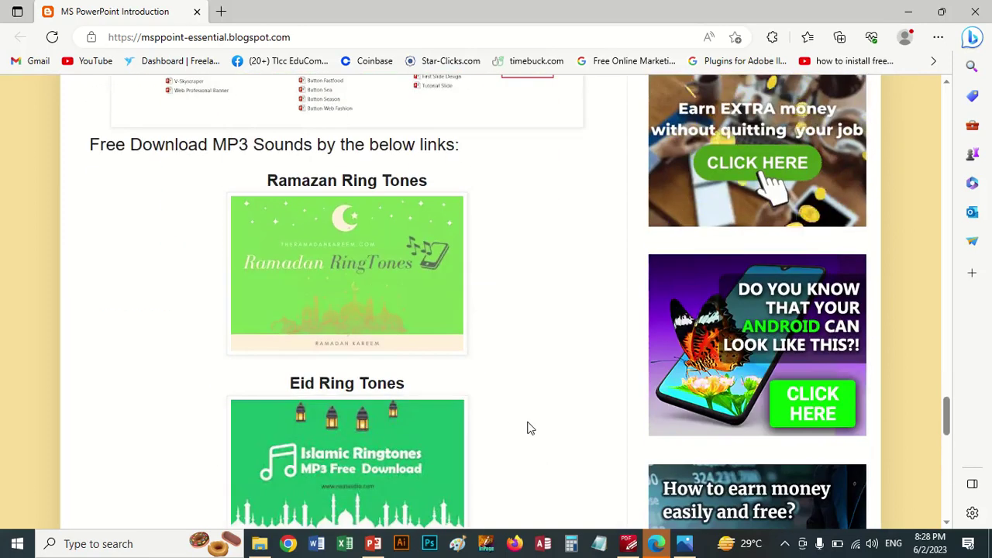
mouse_move(347, 272)
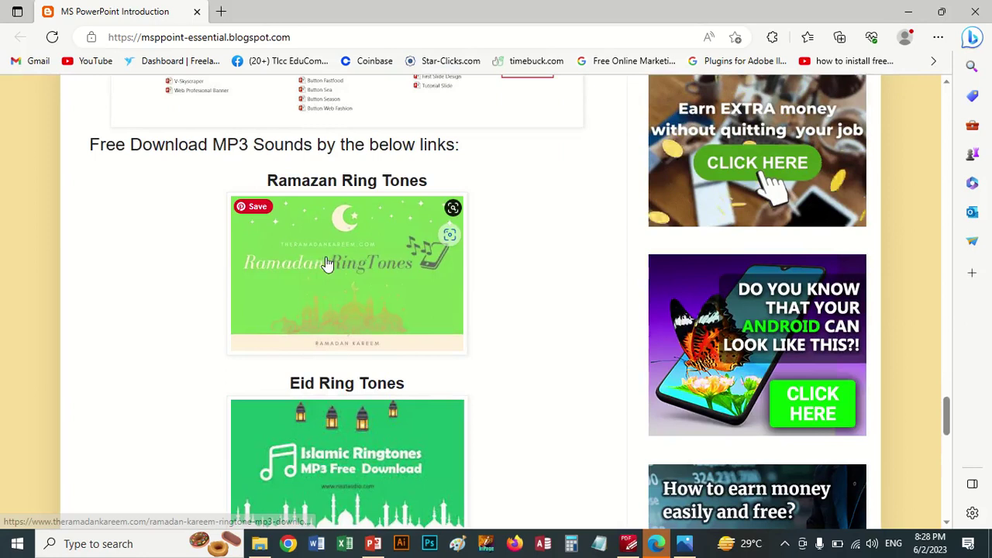
left_click(362, 264)
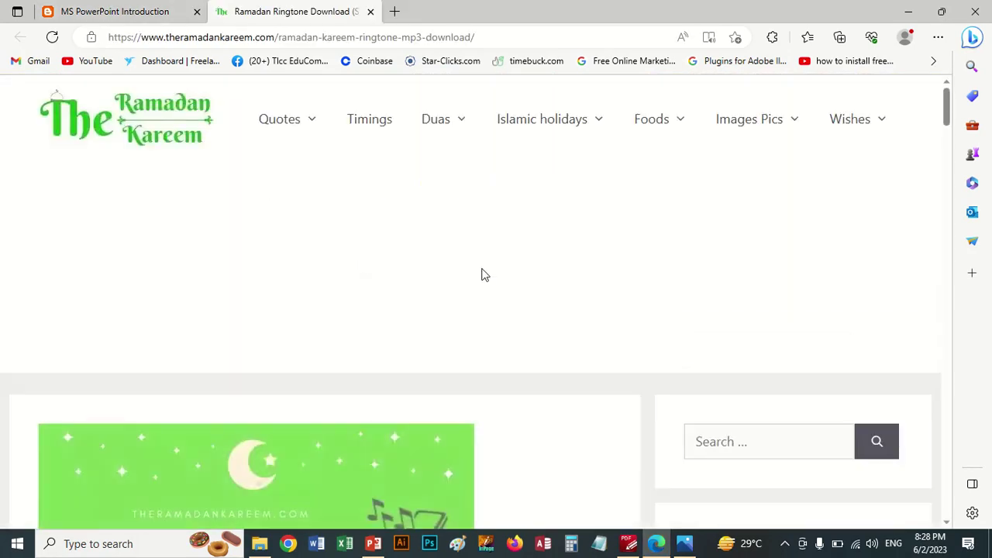
Step: Scroll to the Ramadan ringtone list, stop the Maher Zain preview, and close the page
scroll(509, 292, "down", 2)
scroll(510, 294, "down", 2)
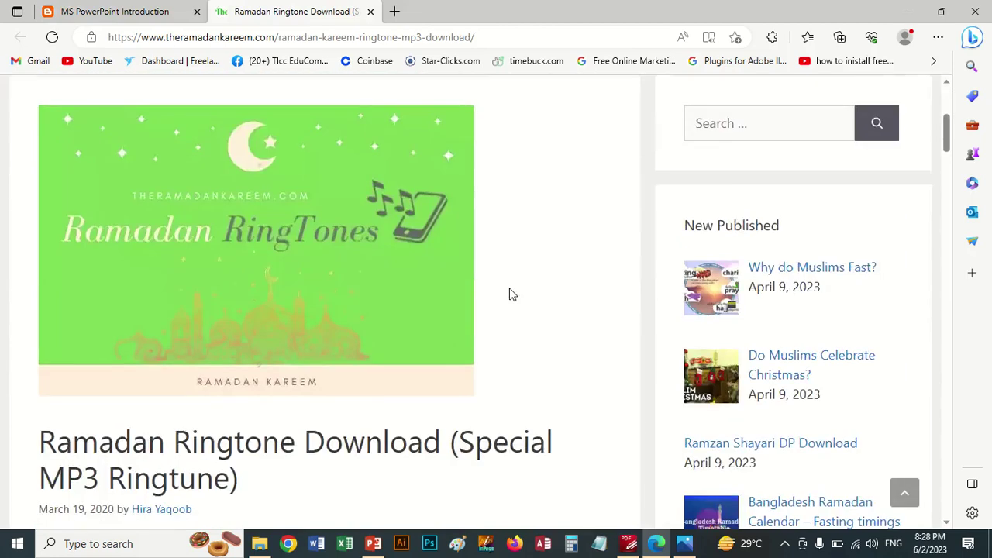
scroll(509, 294, "down", 4)
scroll(509, 295, "down", 4)
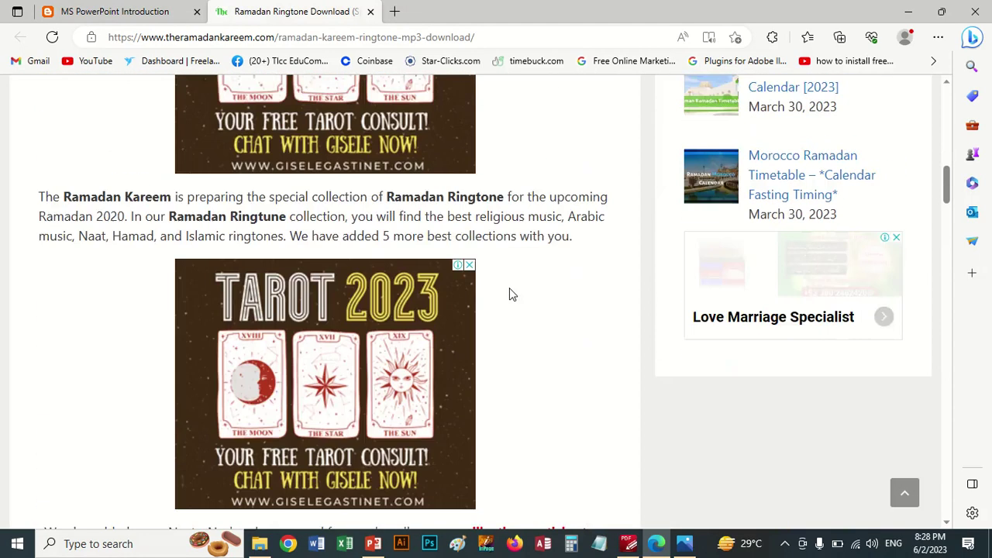
scroll(509, 295, "down", 5)
scroll(509, 294, "down", 4)
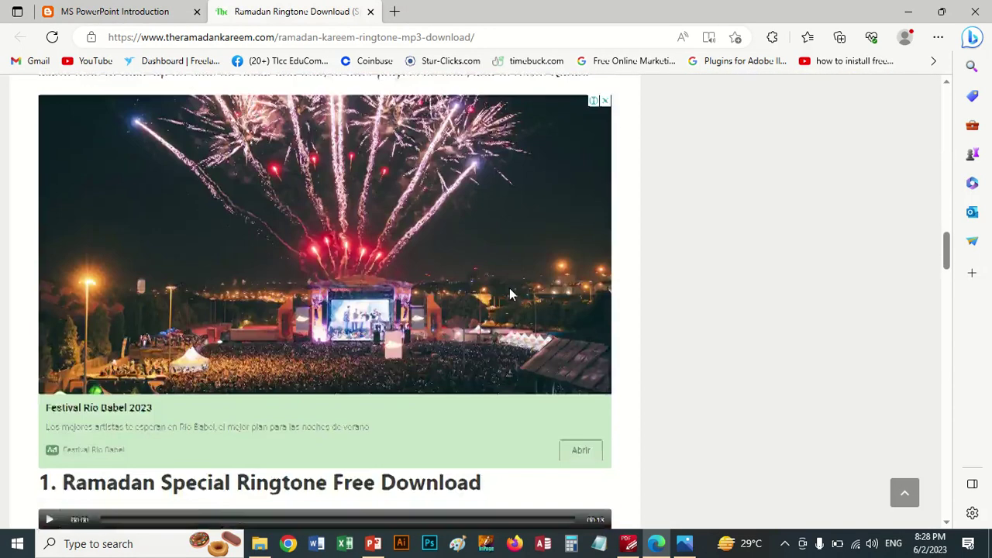
scroll(509, 295, "down", 4)
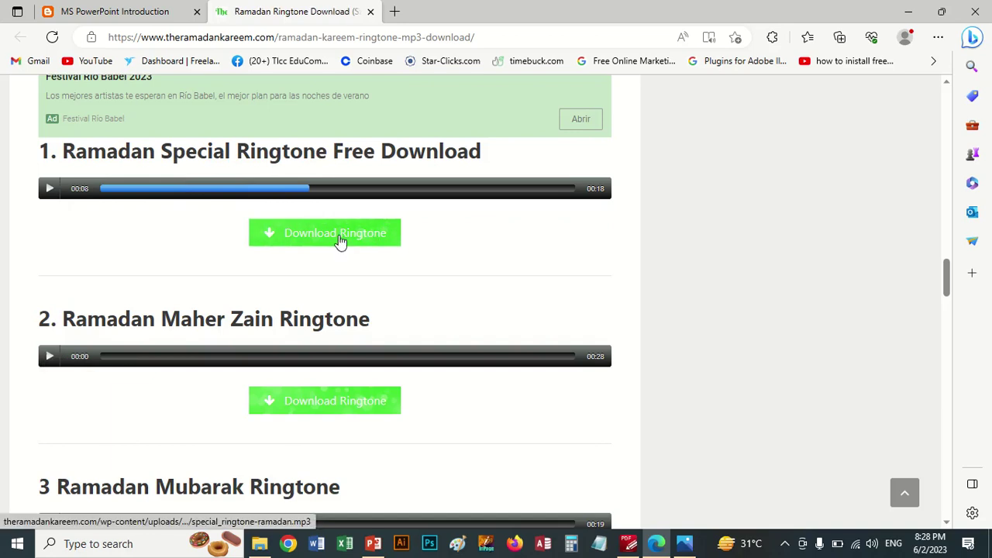
left_click(49, 358)
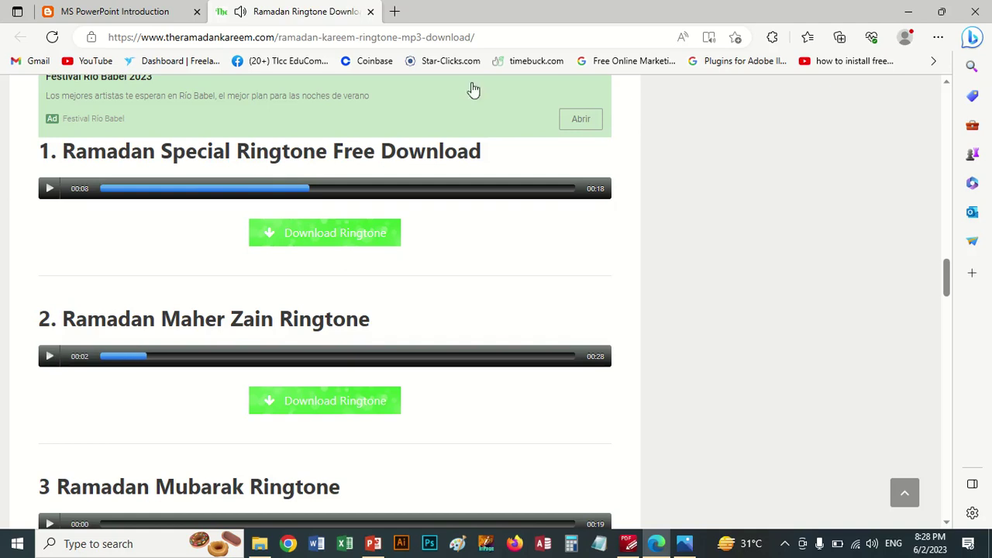
left_click(371, 11)
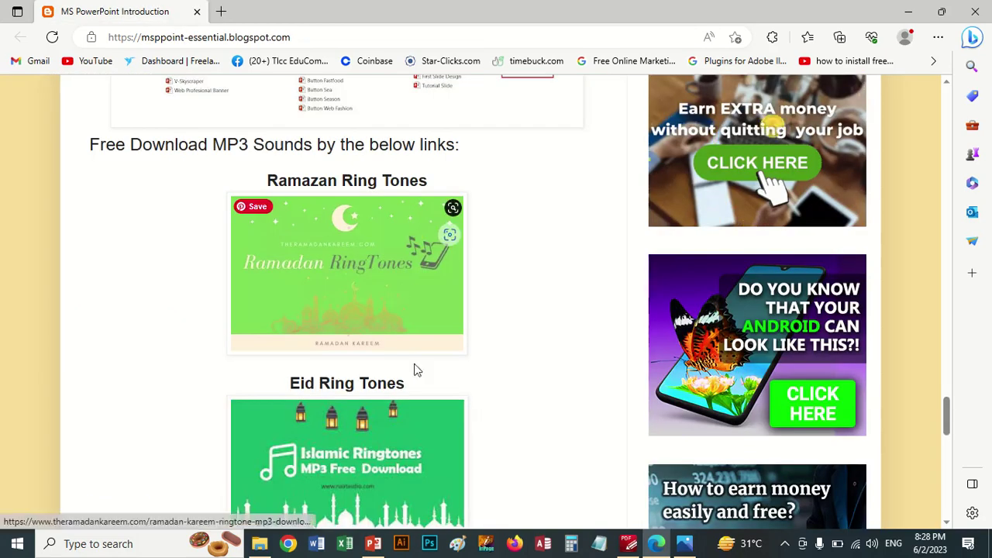
Step: Open the Eid Ring Tones page on Pixabay and play the Muslim Festival preview
scroll(414, 370, "down", 2)
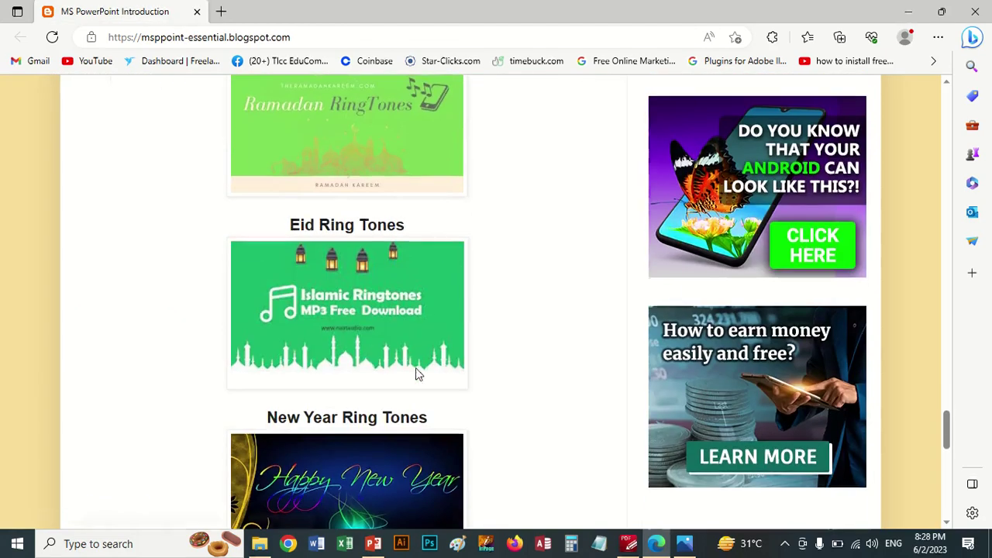
left_click(376, 346)
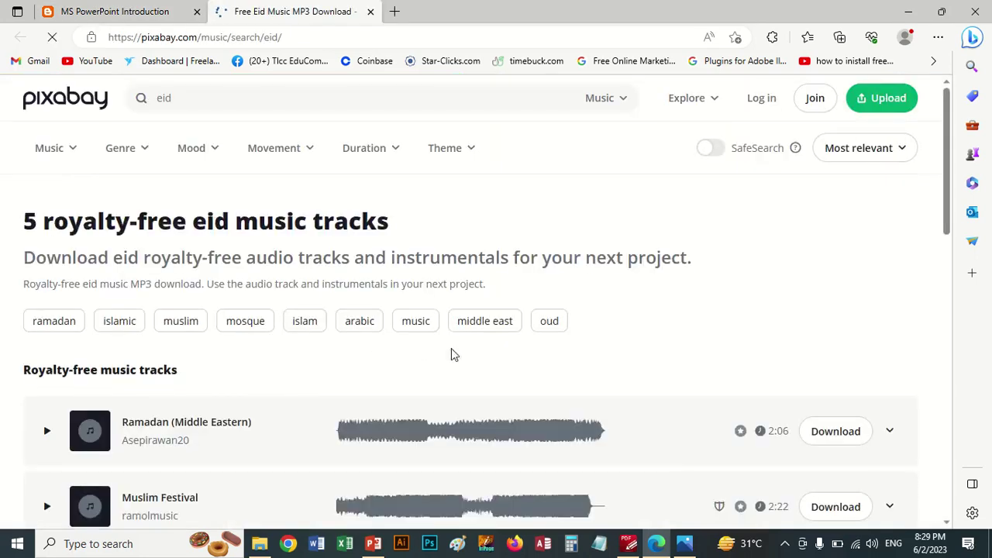
scroll(452, 354, "down", 2)
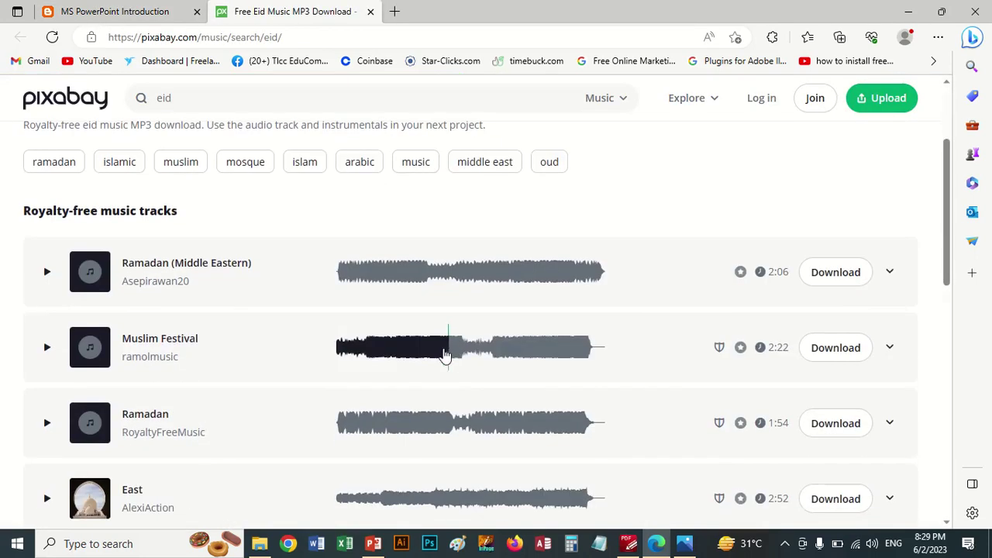
left_click(47, 350)
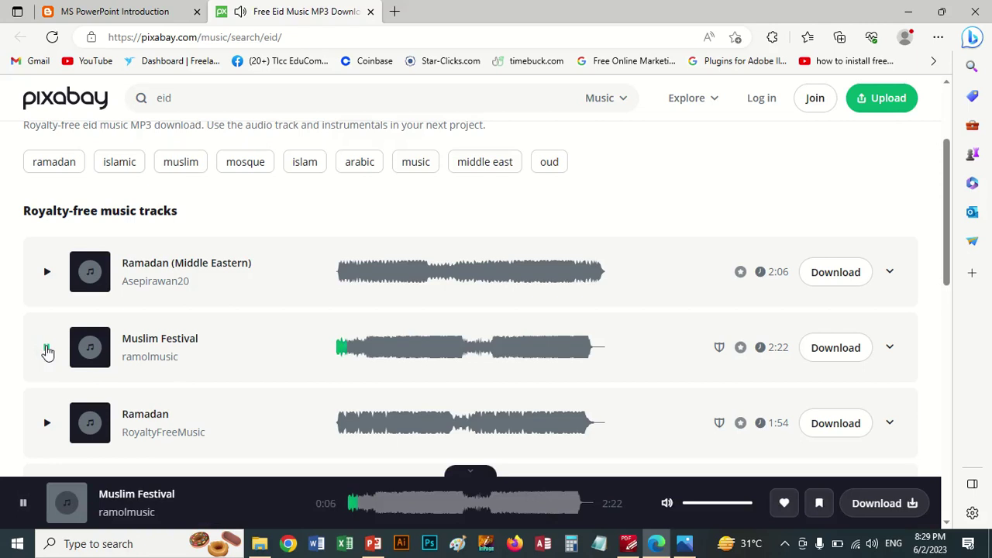
Step: Preview the East and Joyful Eid Al-Fitr tracks, then close the Pixabay page
scroll(184, 377, "down", 2)
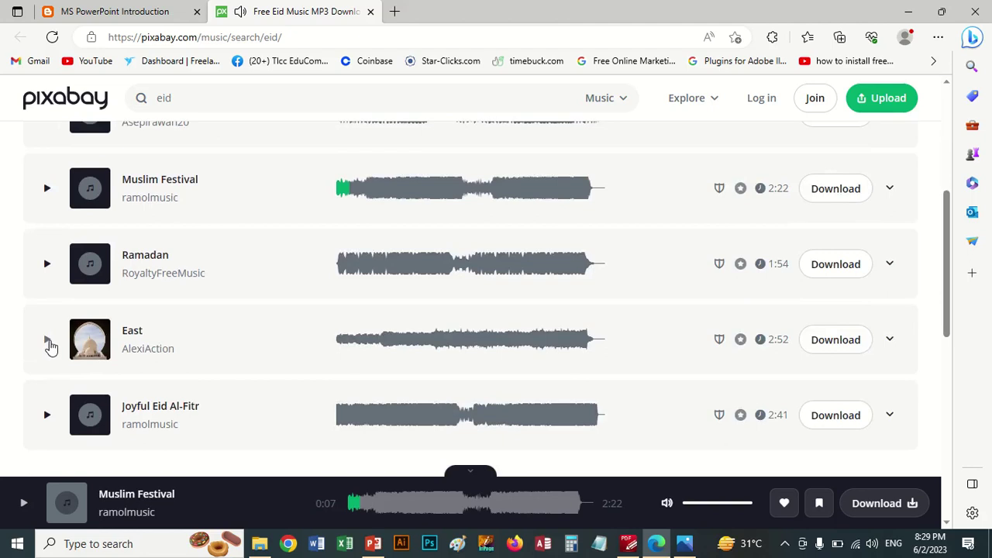
left_click(48, 343)
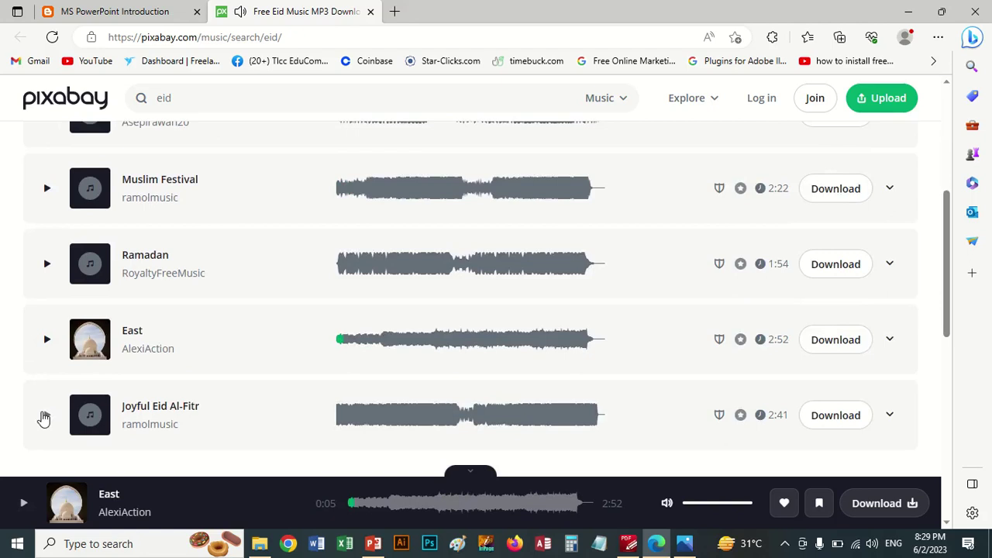
left_click(44, 418)
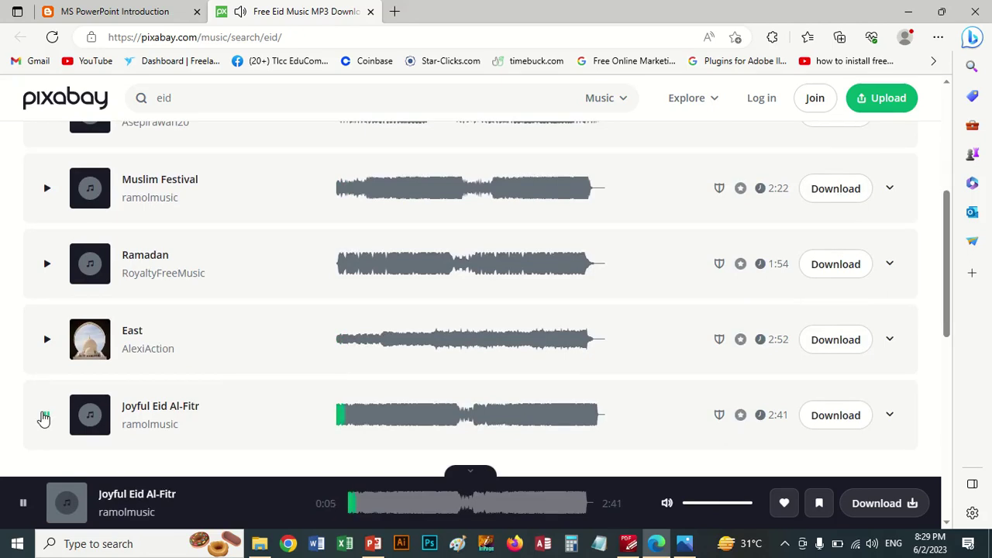
scroll(195, 389, "down", 2)
scroll(194, 390, "down", 10)
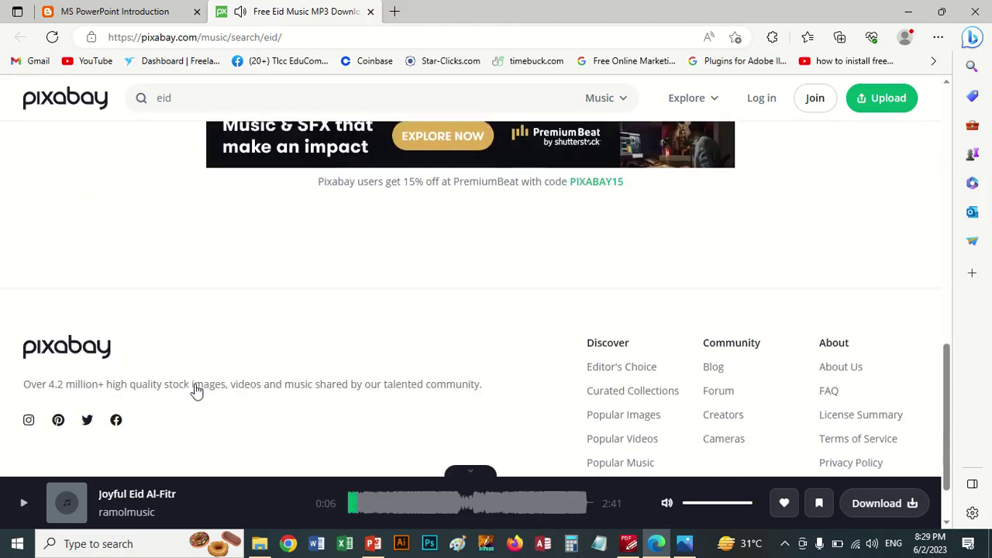
scroll(301, 124, "up", 15)
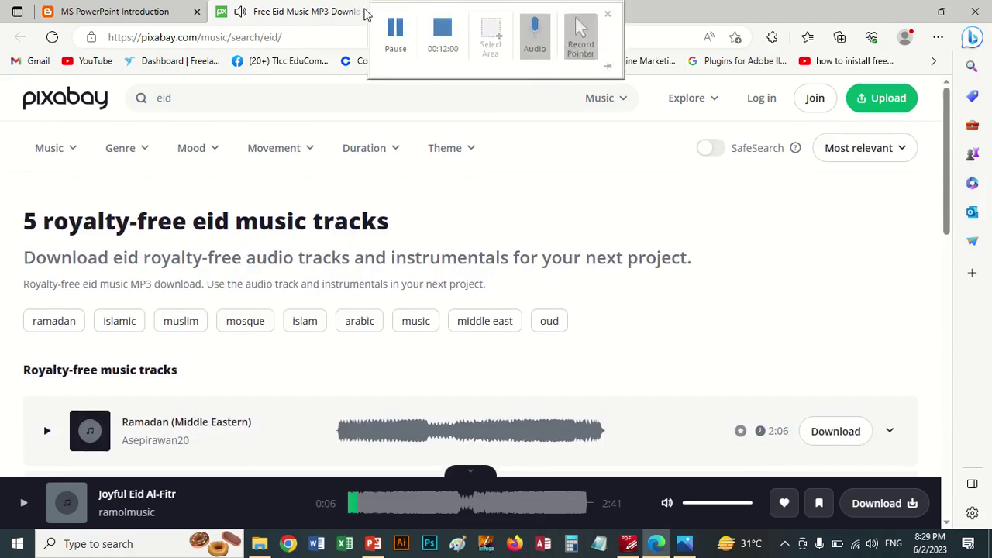
left_click(370, 12)
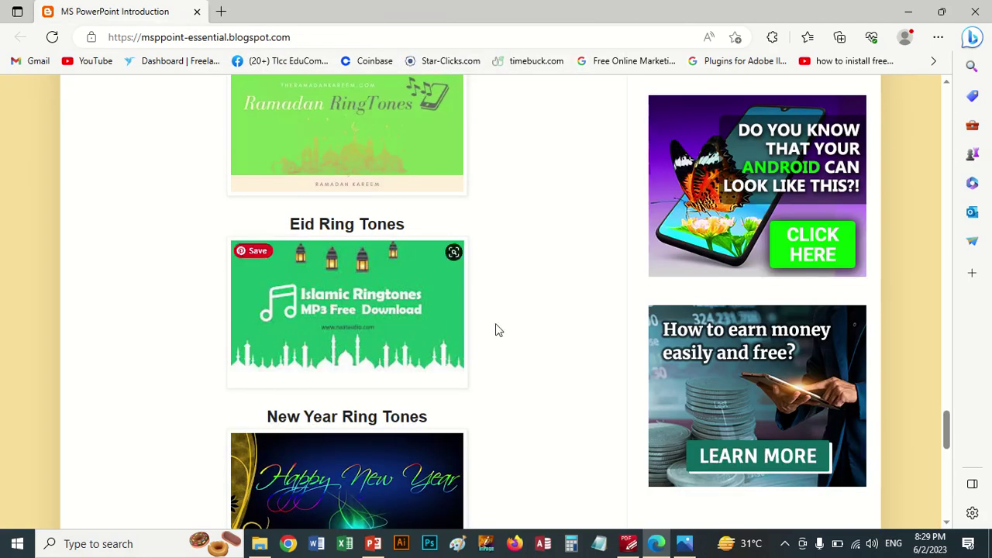
mouse_move(346, 477)
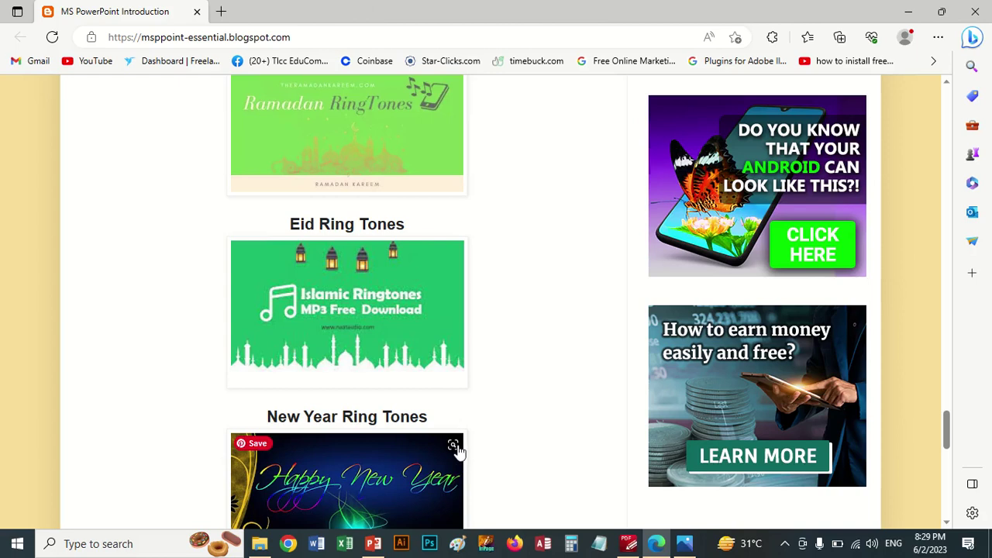
Step: Open the New Year ring tones page on Chosic and preview the Bliss track
scroll(384, 444, "down", 2)
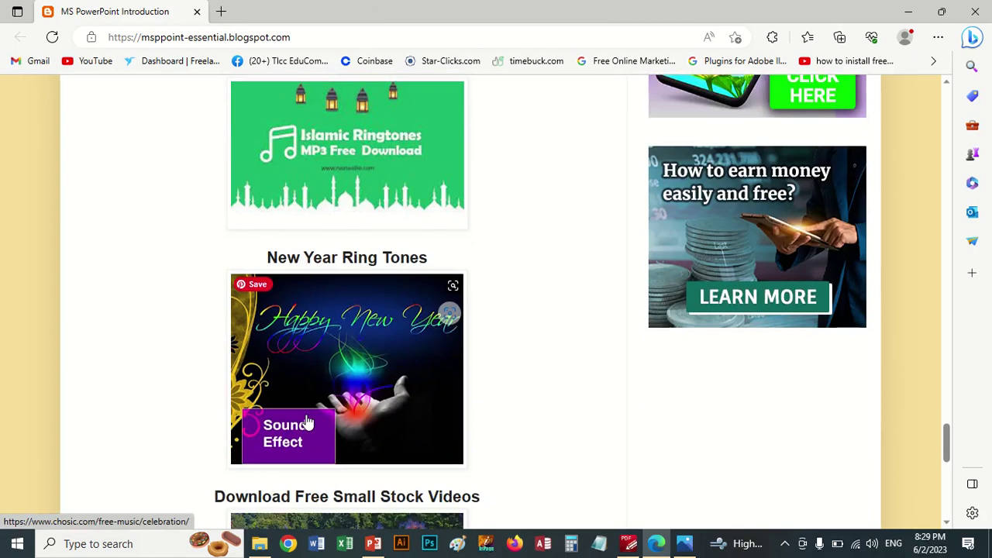
left_click(308, 409)
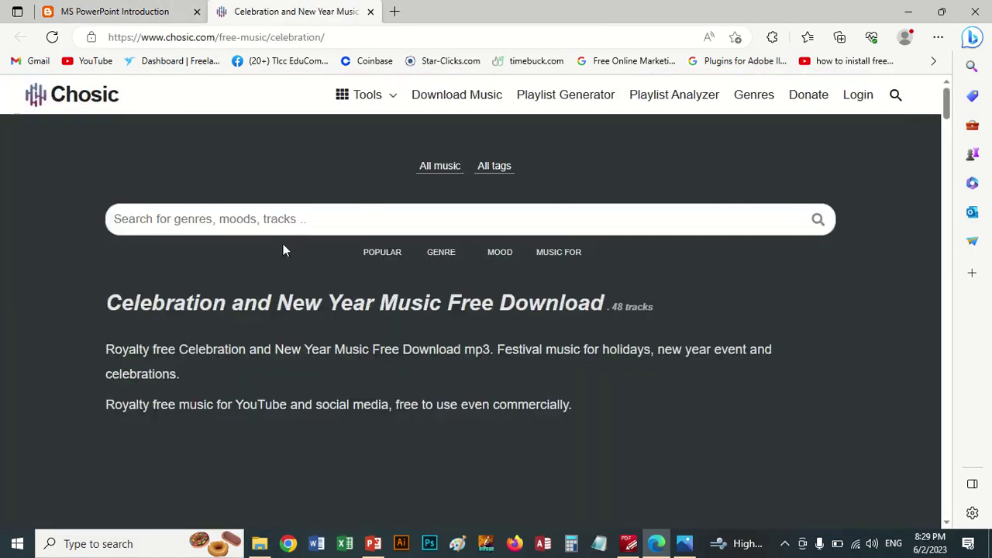
scroll(310, 252, "down", 4)
scroll(310, 257, "down", 2)
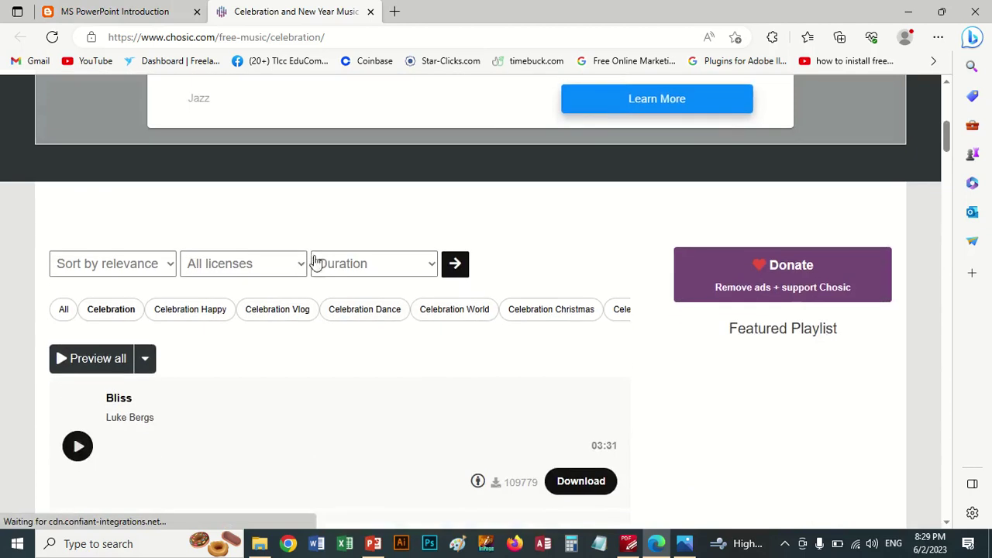
scroll(336, 279, "down", 2)
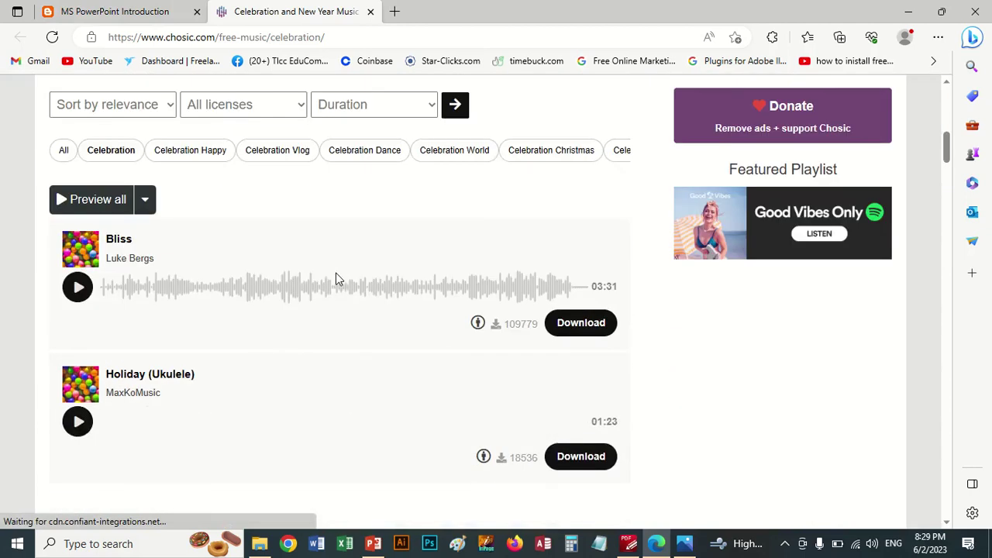
left_click(75, 288)
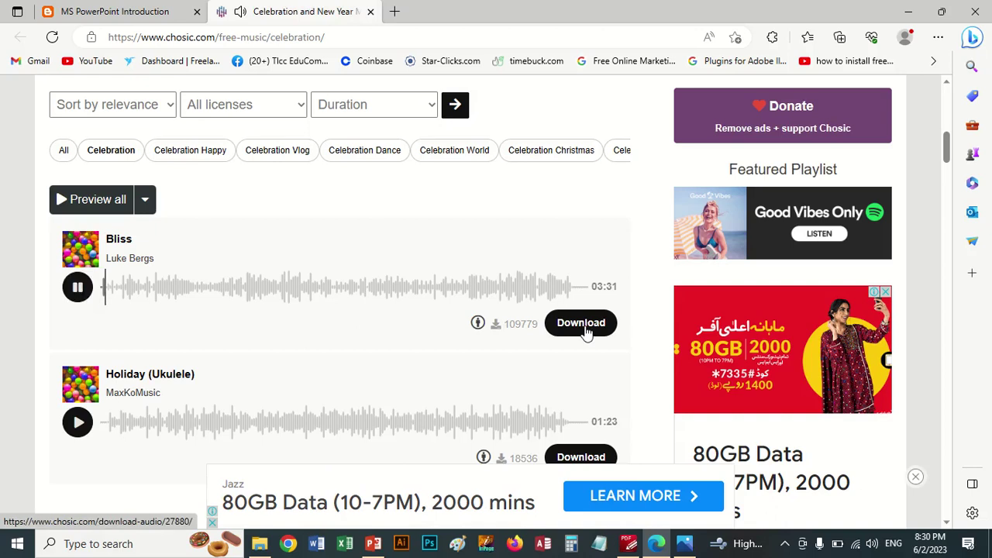
left_click(77, 302)
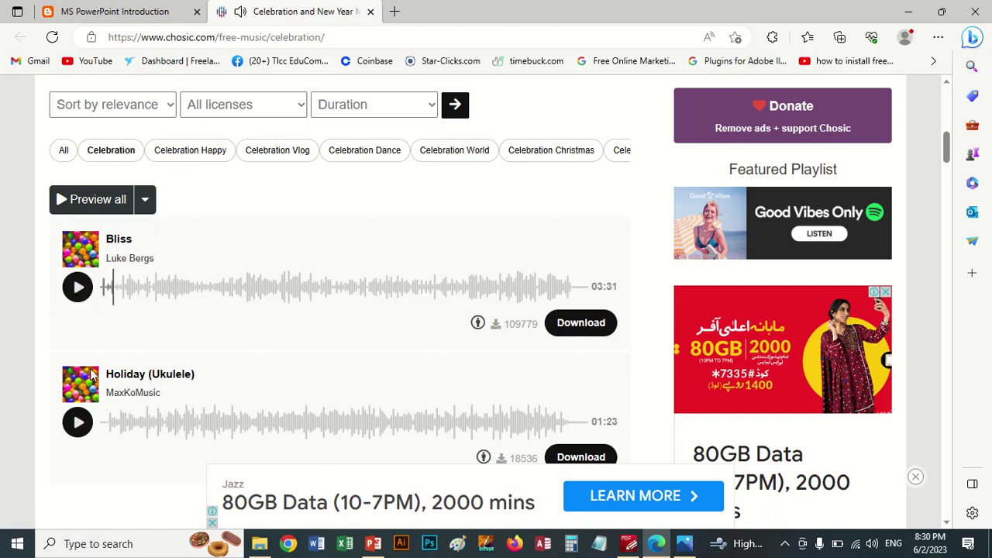
Step: Preview the Holiday (Ukulele) and Surf tracks, stopping each one
left_click(78, 423)
left_click(74, 432)
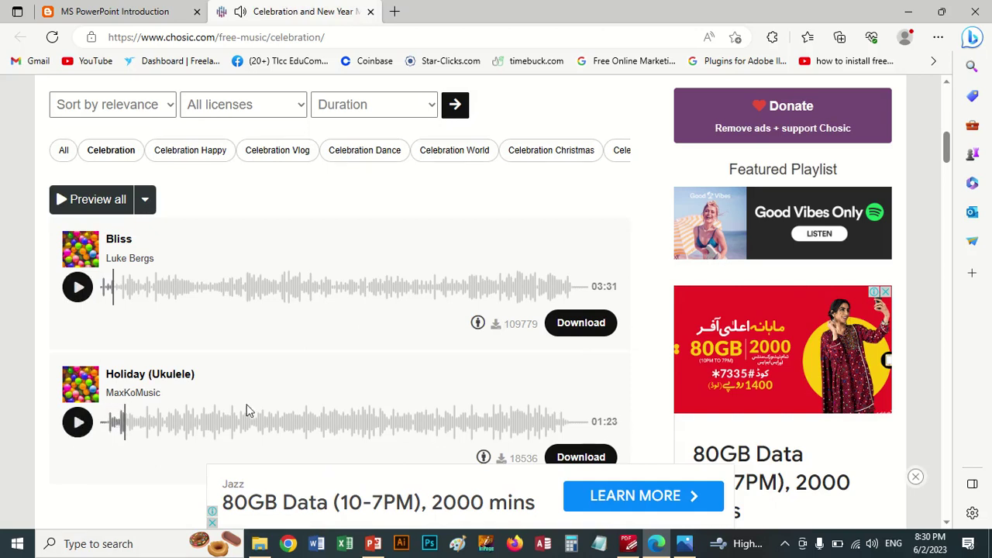
scroll(254, 409, "down", 6)
left_click(77, 289)
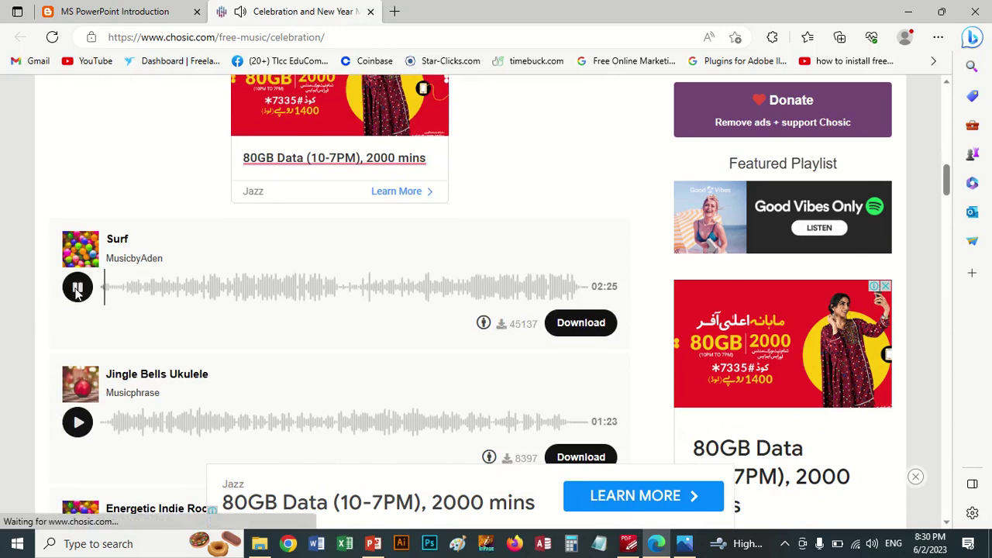
left_click(255, 283)
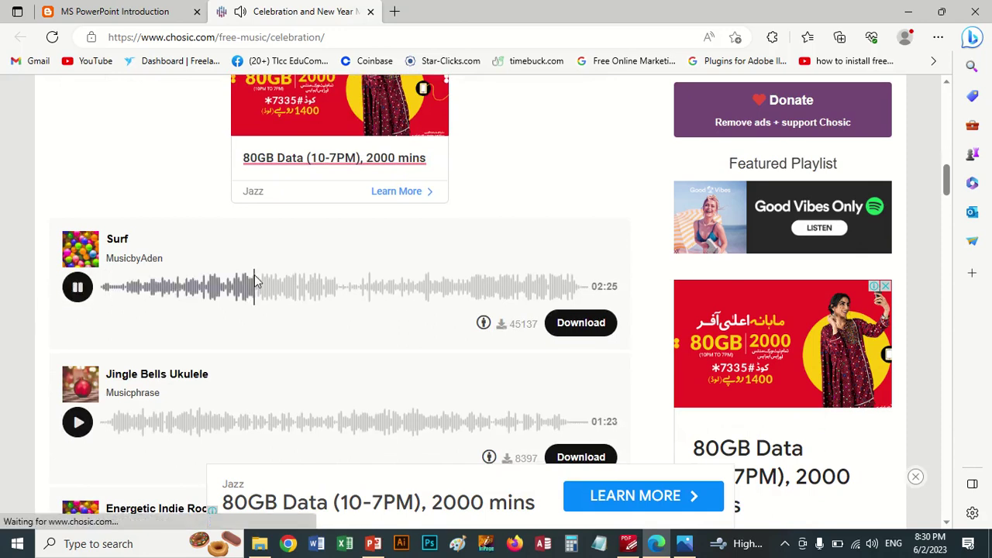
left_click(78, 294)
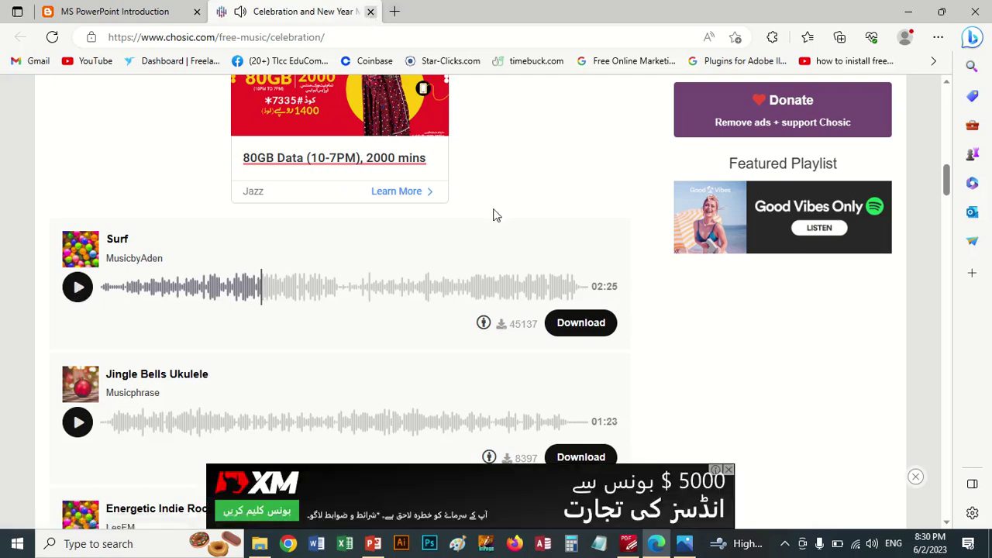
Step: Close the Chosic tab with Ctrl+W and scroll the blog down to the stock videos links
key("ctrl+w")
scroll(578, 268, "down", 2)
scroll(587, 288, "down", 2)
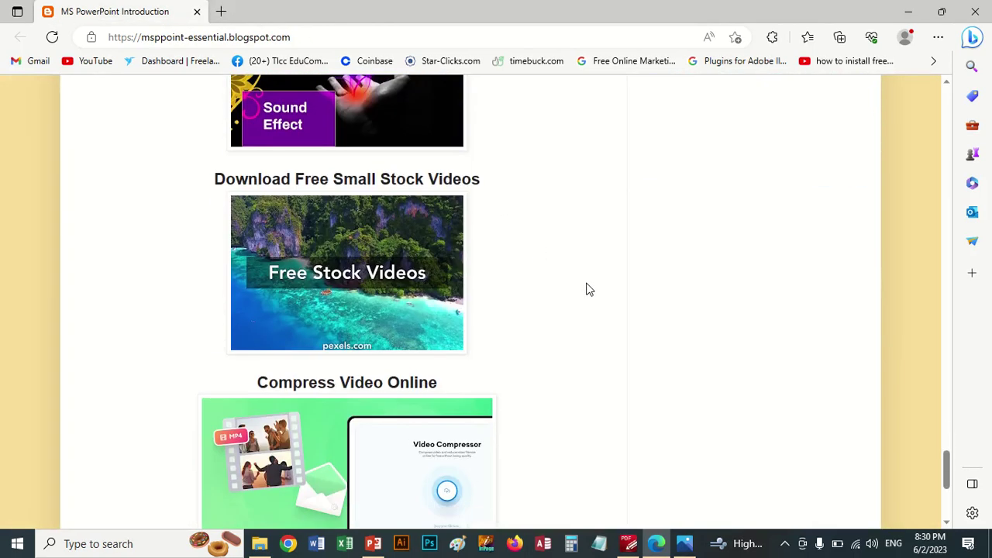
mouse_move(333, 270)
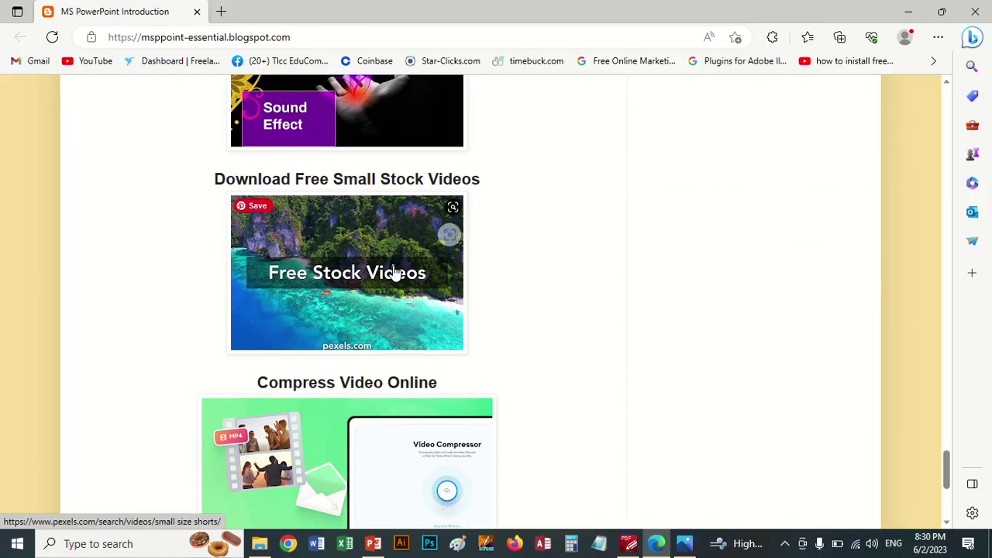
Step: Open Pexels' small stock videos, find the fluffy puppy on a wooden table, and download it
left_click(332, 269)
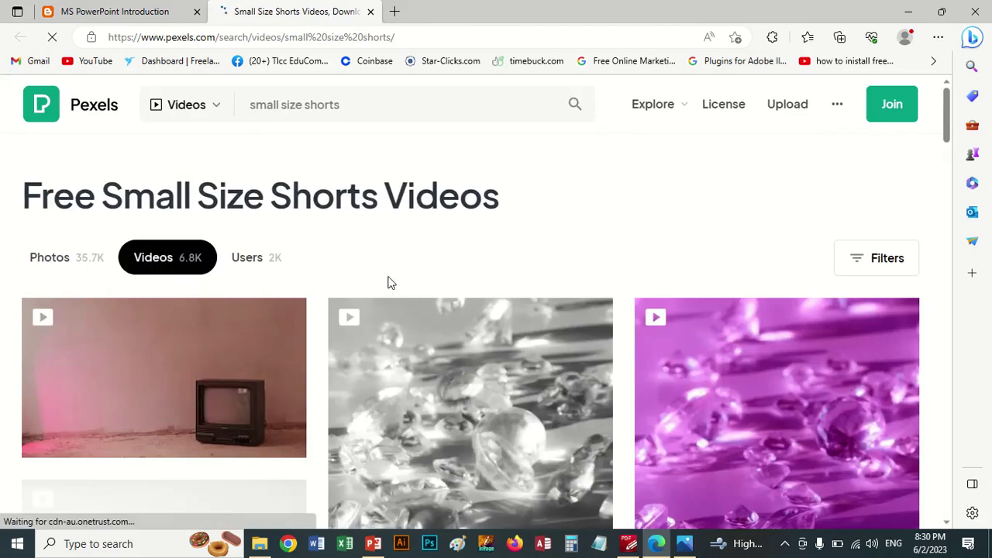
scroll(465, 287, "down", 2)
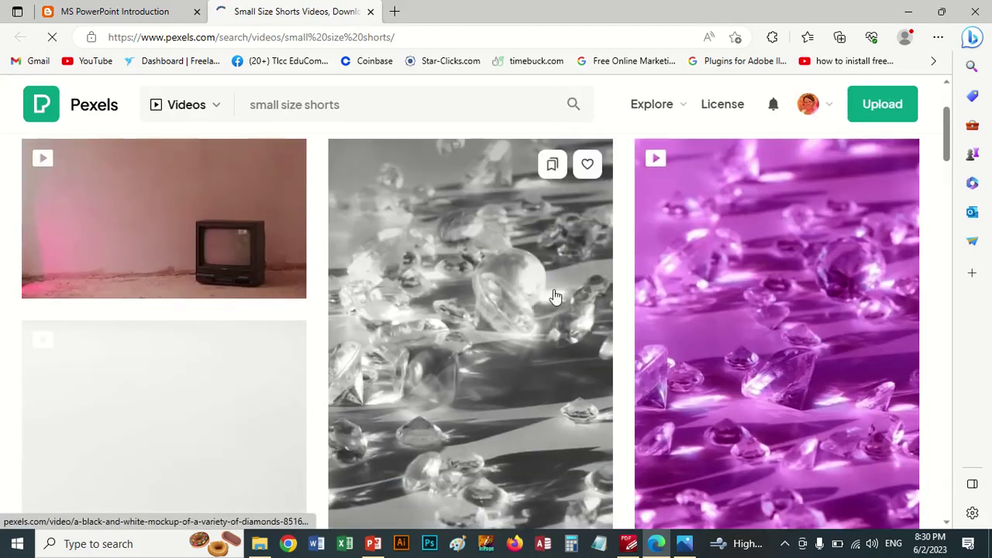
scroll(561, 293, "down", 2)
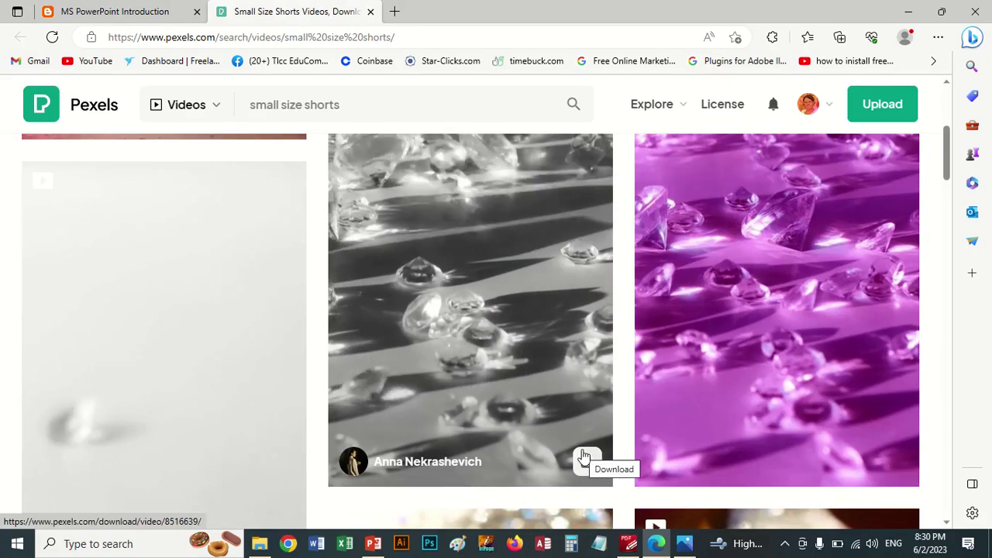
scroll(579, 379, "down", 4)
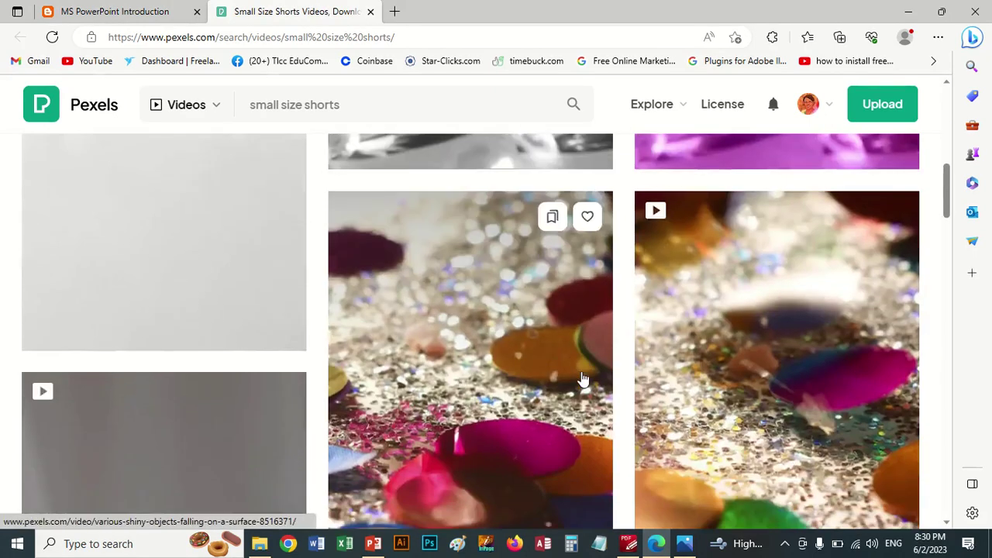
scroll(580, 378, "down", 5)
scroll(583, 382, "down", 5)
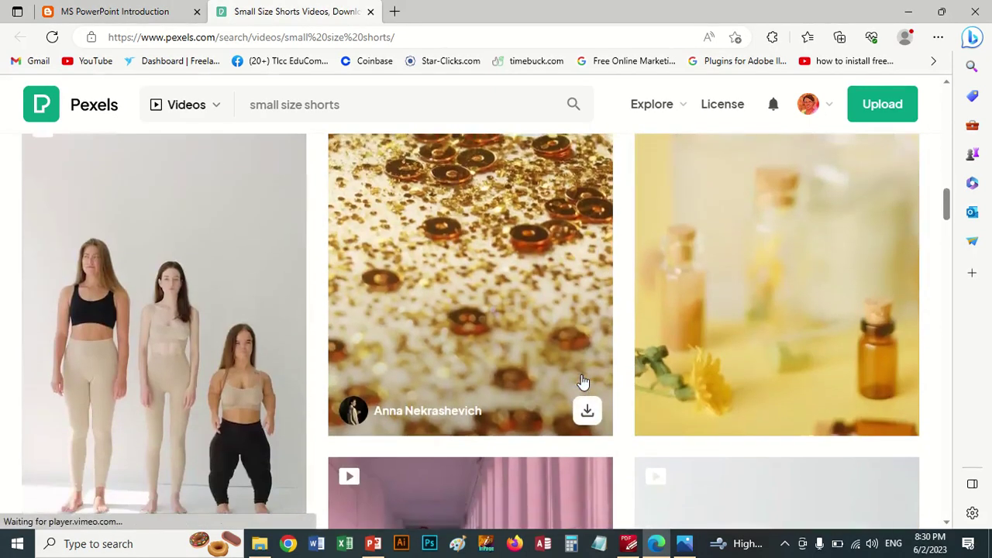
scroll(582, 382, "down", 5)
scroll(583, 382, "down", 3)
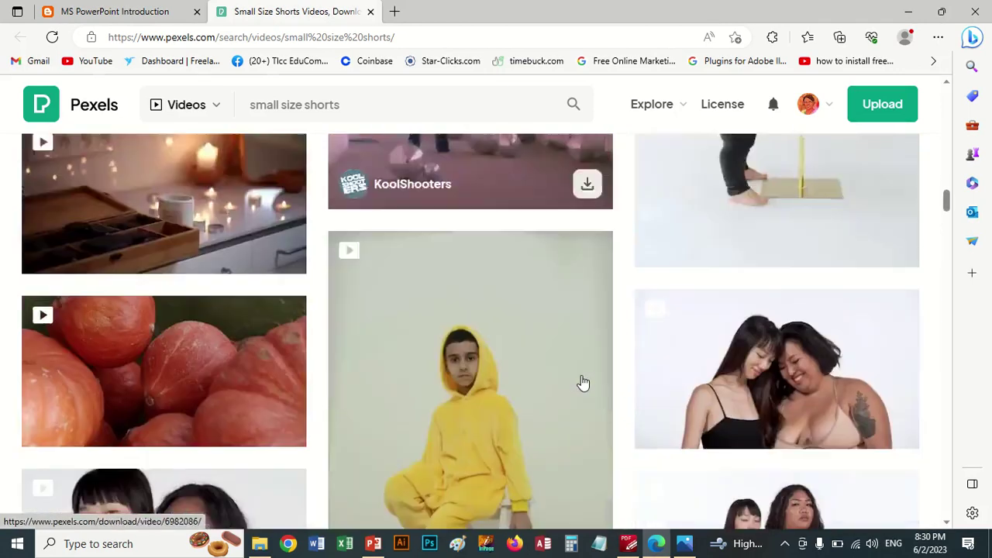
scroll(582, 381, "down", 1)
scroll(582, 381, "down", 3)
scroll(583, 383, "down", 3)
scroll(583, 381, "down", 3)
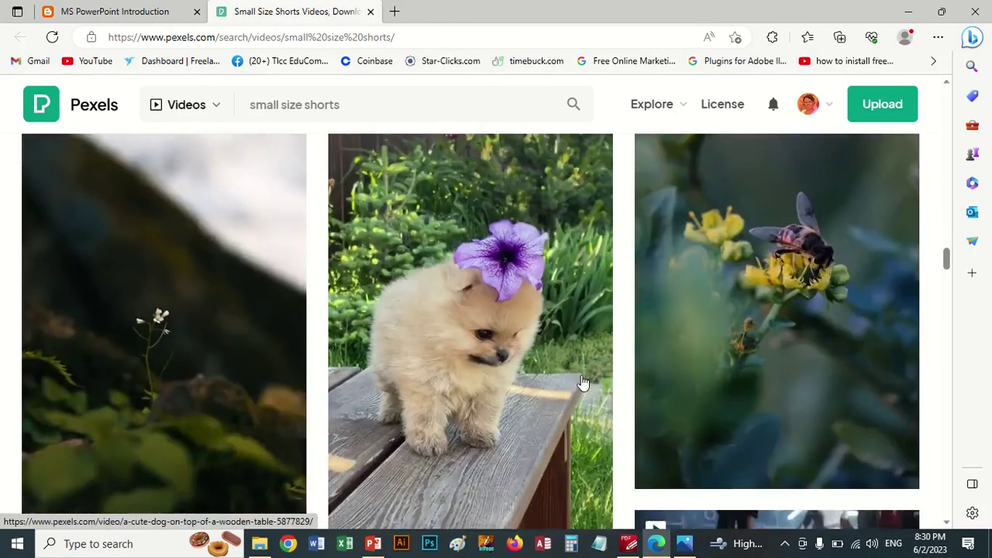
scroll(585, 382, "down", 1)
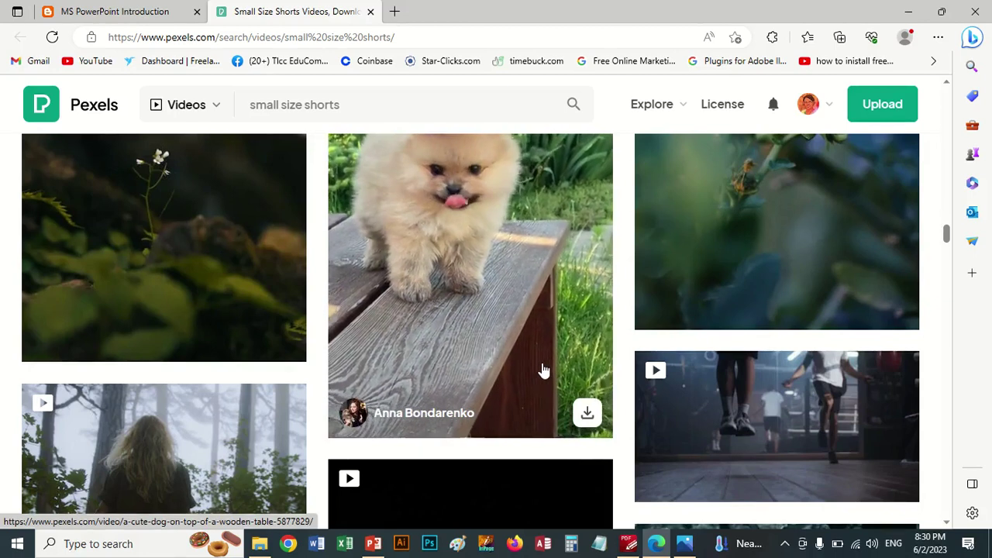
scroll(544, 370, "down", 2)
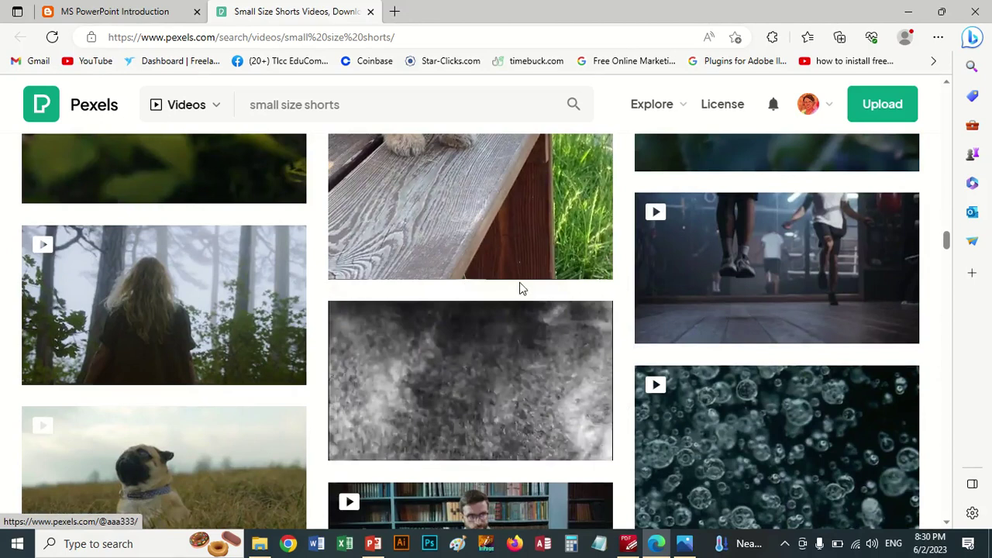
scroll(524, 279, "up", 2)
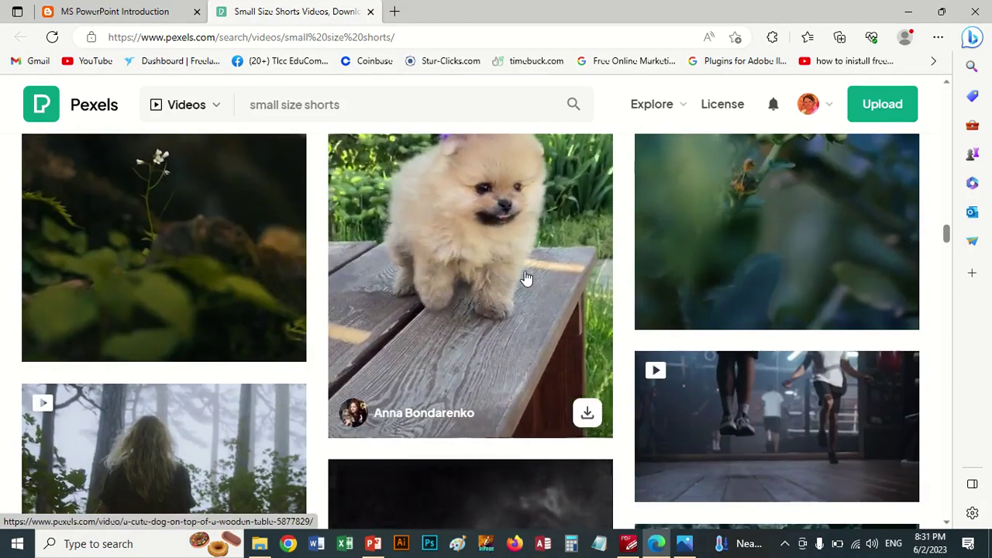
left_click(587, 412)
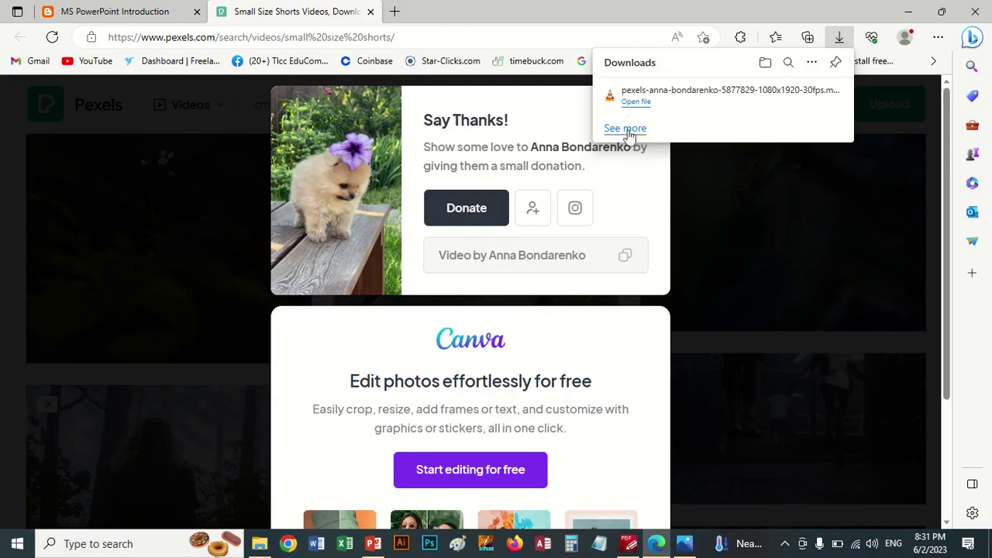
mouse_move(690, 95)
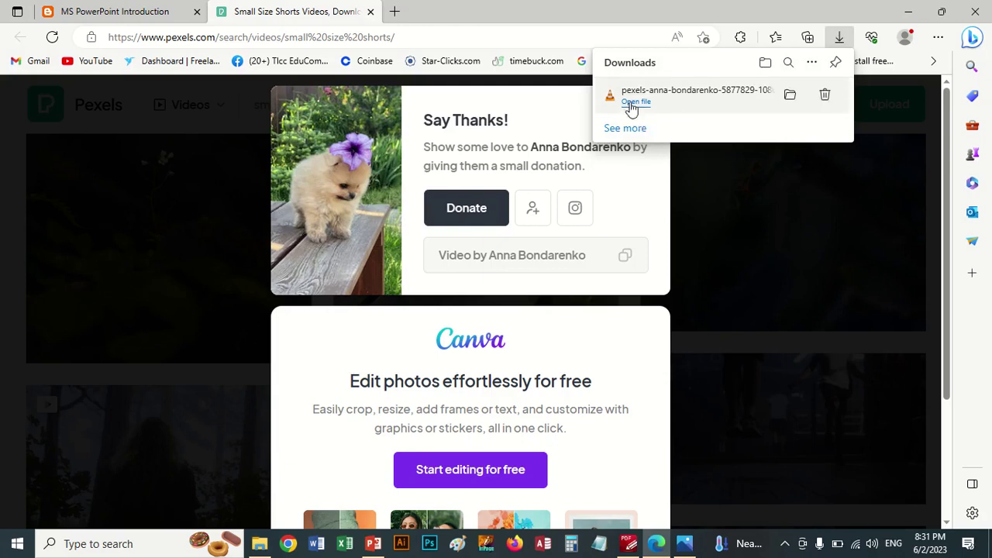
Step: Play the downloaded puppy video in VLC, then close VLC and the Pexels tab
left_click(632, 105)
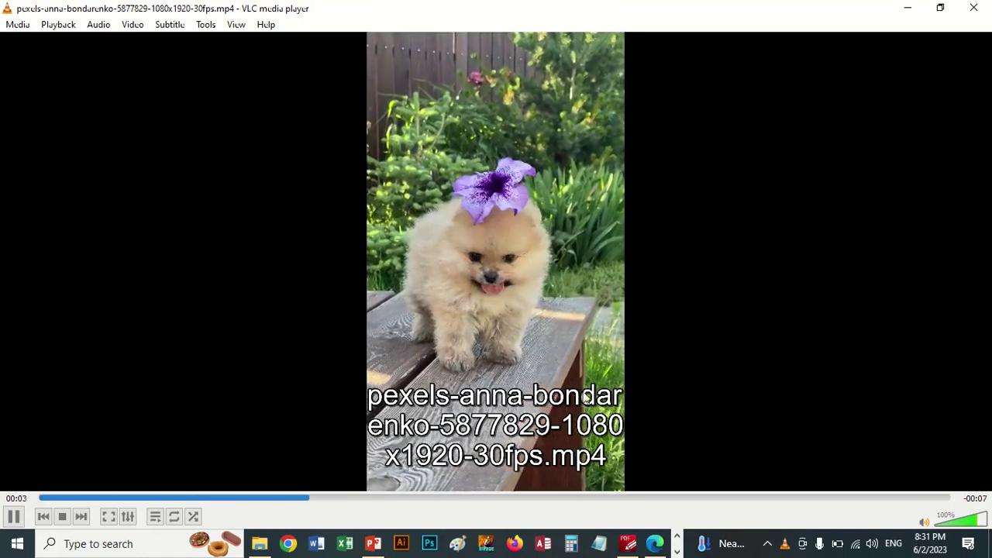
left_click(982, 16)
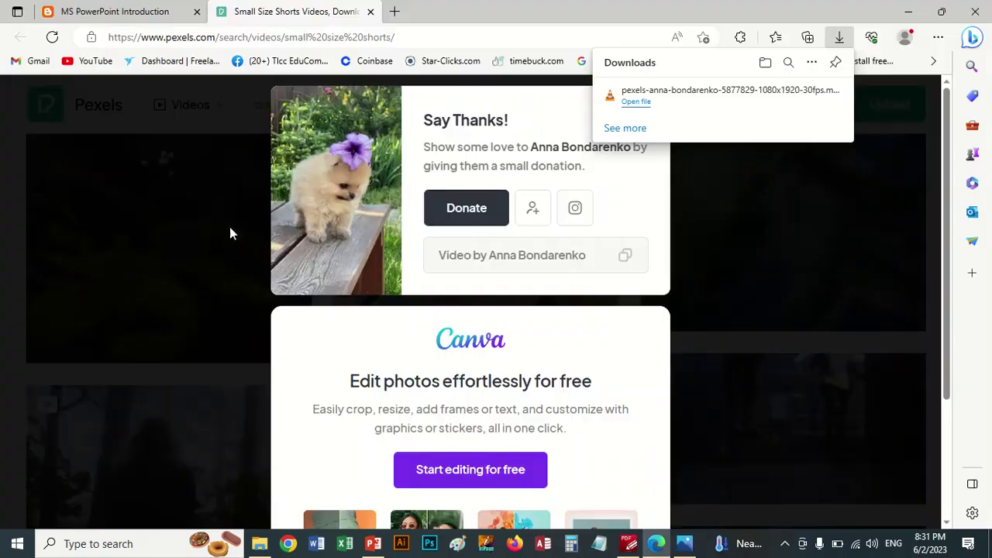
left_click(370, 12)
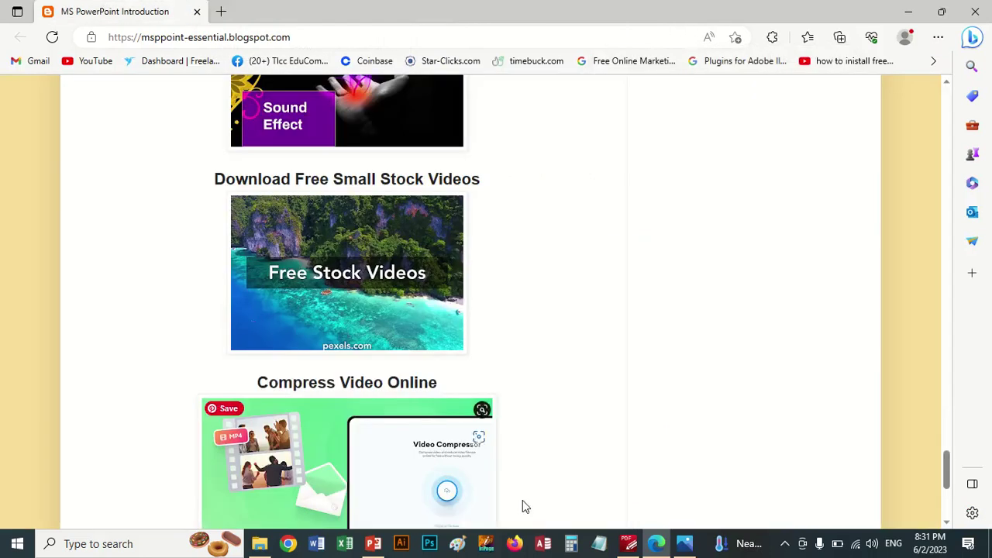
Step: Show the 6.96 MB puppy MP4 in File Explorer's Downloads folder, then open a new Chrome tab
left_click(260, 544)
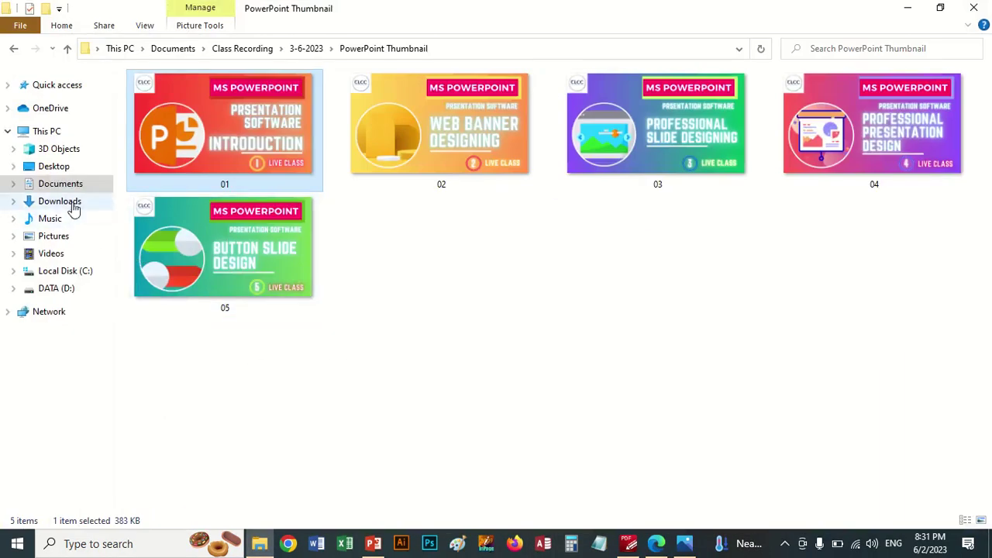
left_click(70, 203)
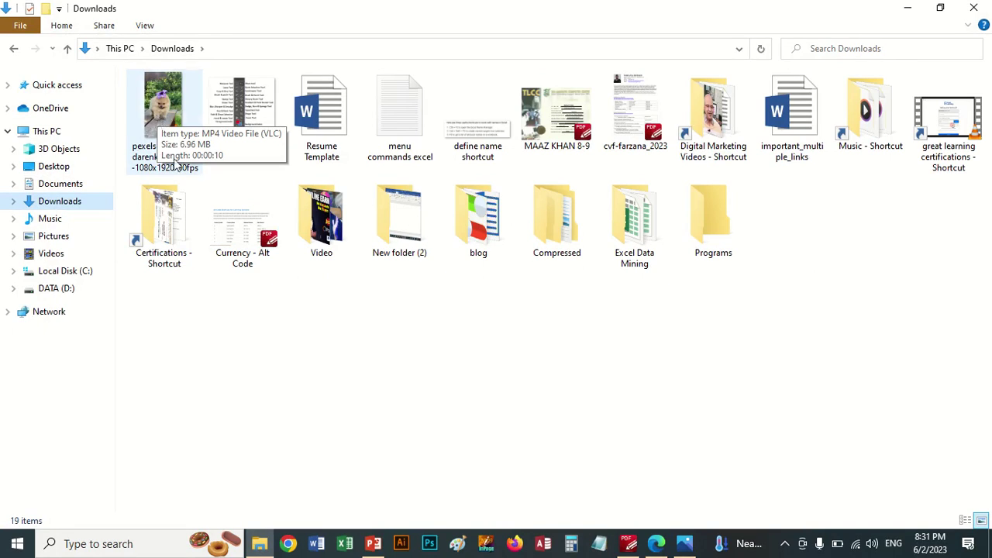
left_click(287, 544)
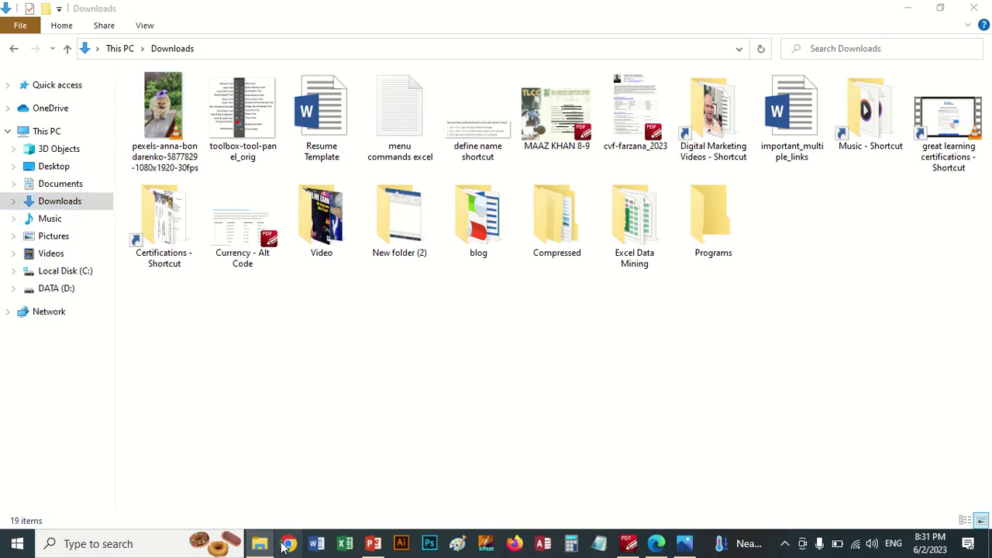
left_click(284, 545)
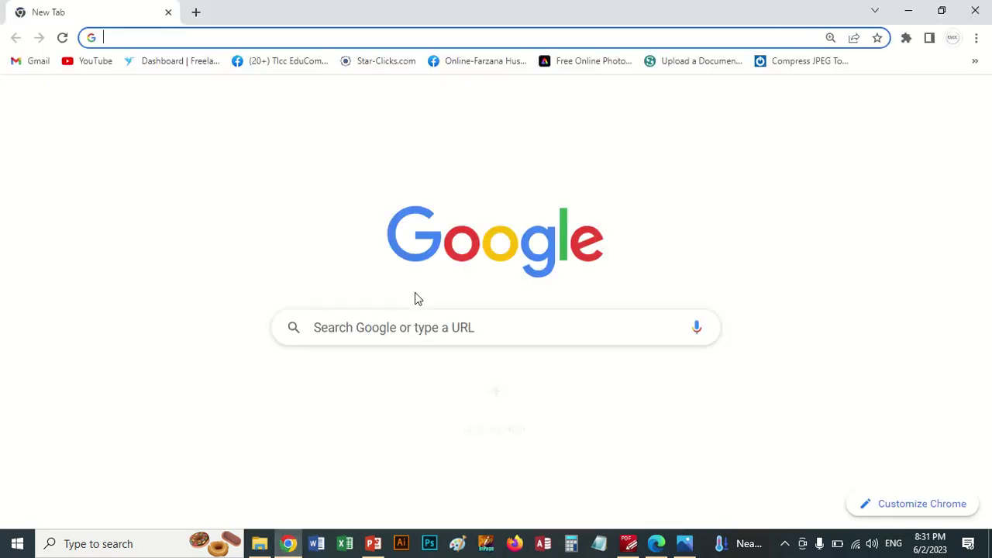
Step: Google 'free online video compressor' and open VEED's Compress Video Online page
left_click(391, 328)
left_click(390, 328)
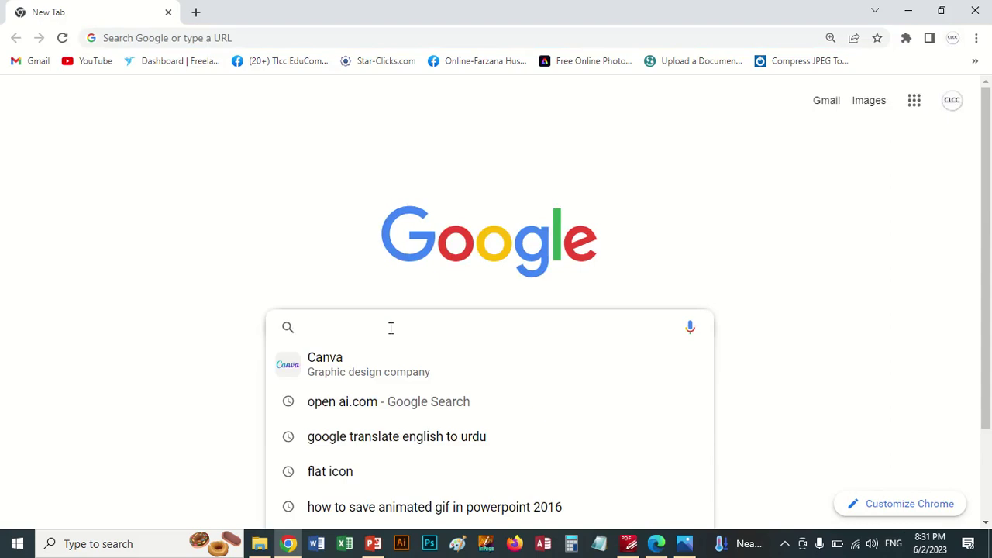
type("fr")
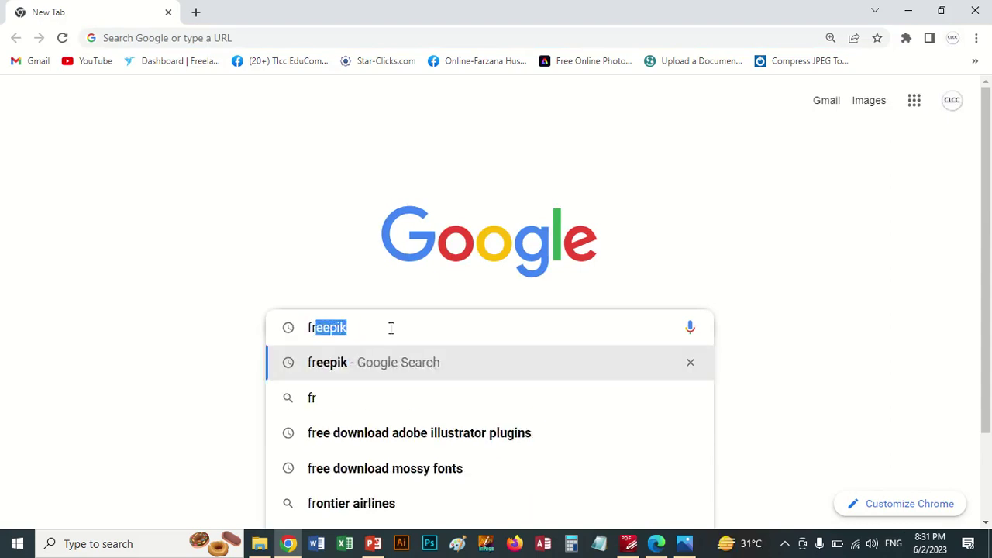
type("ee onli")
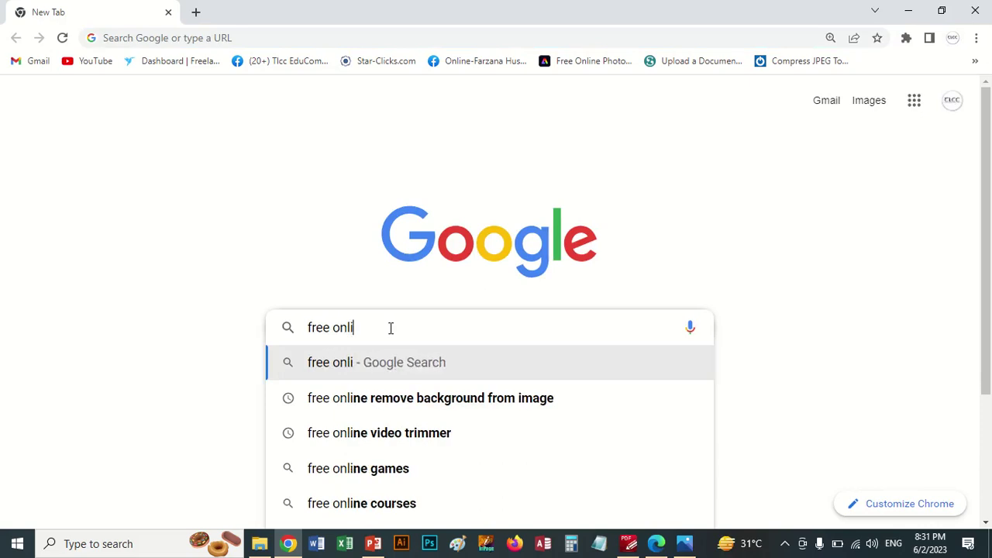
type("ne vid")
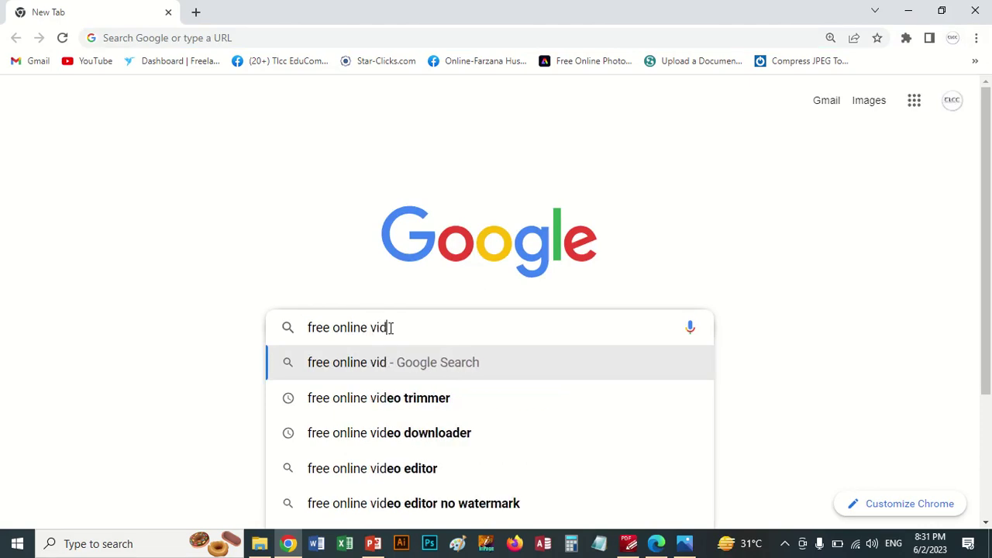
type("e c")
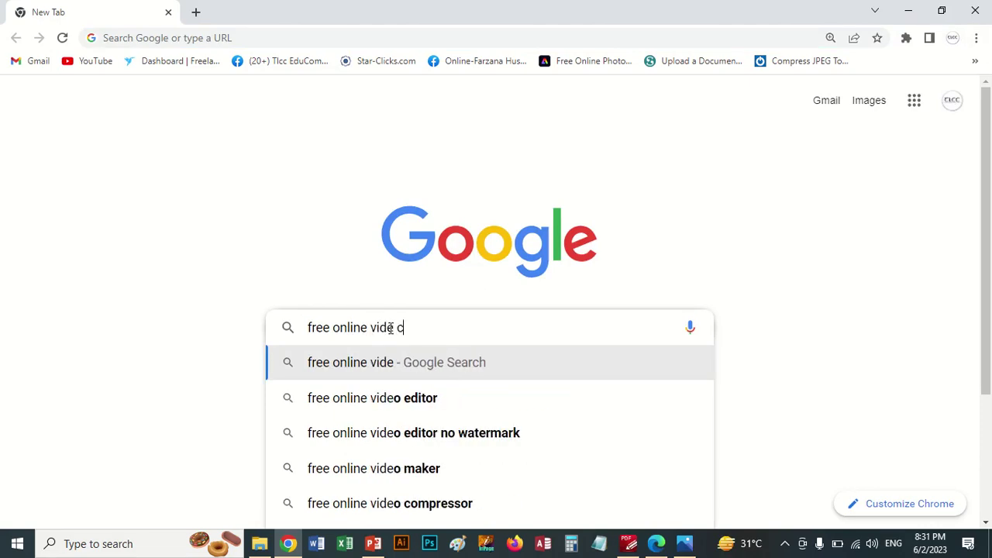
type("ompr")
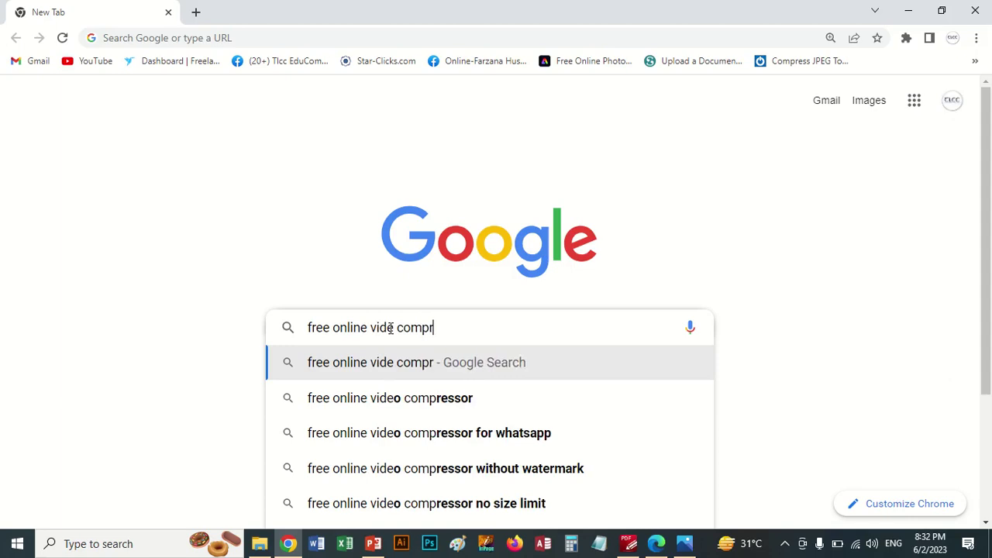
type("e")
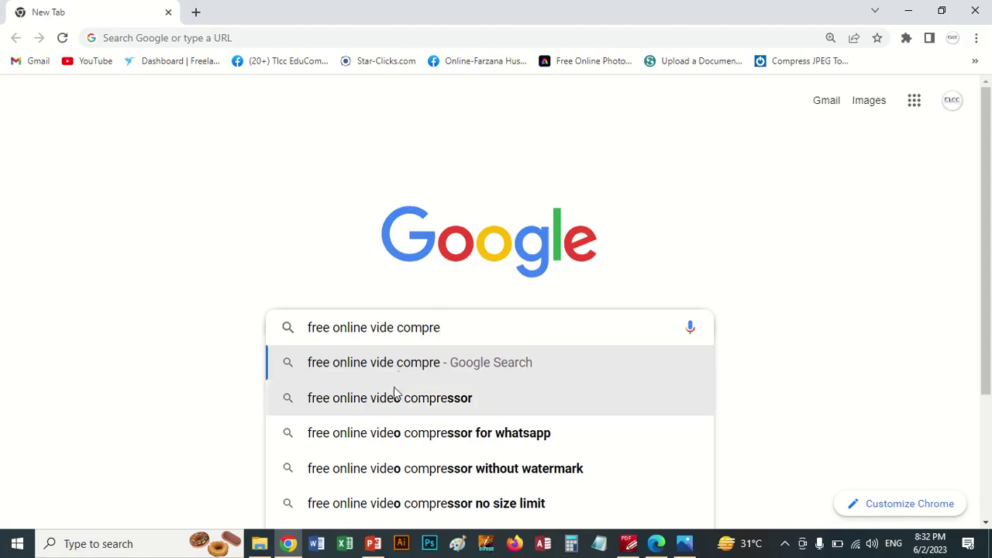
left_click(392, 400)
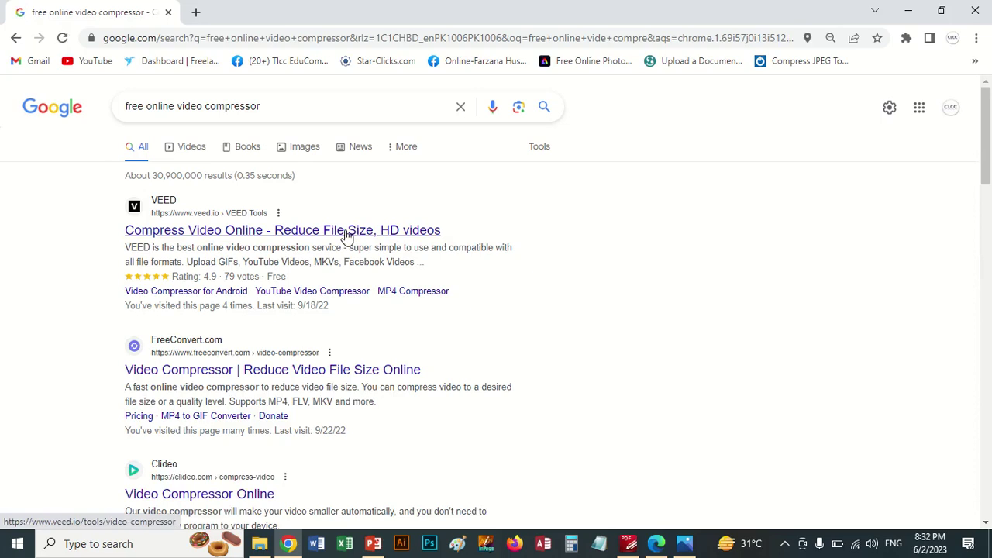
left_click(347, 230)
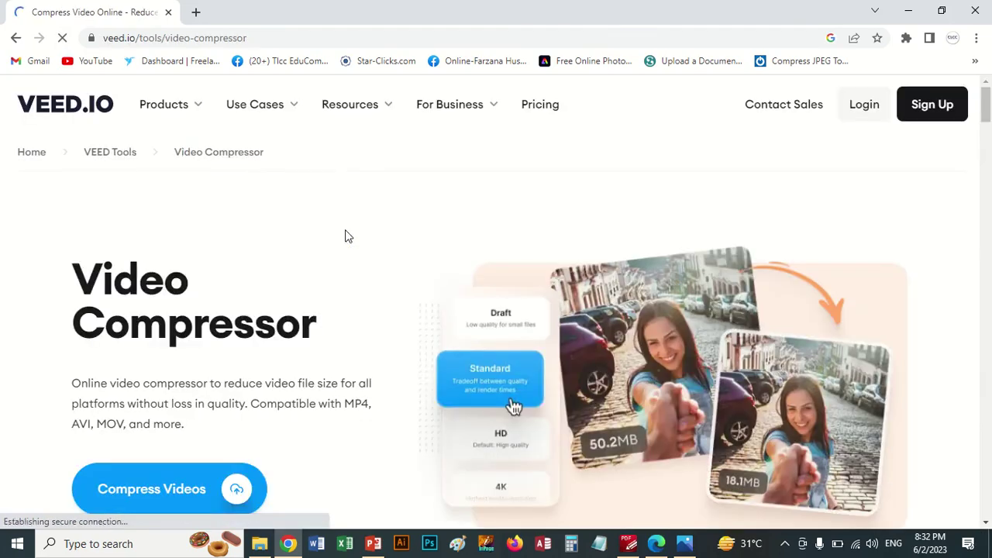
Step: Start a VEED compression project and upload the Pexels puppy video from Downloads
left_click(182, 498)
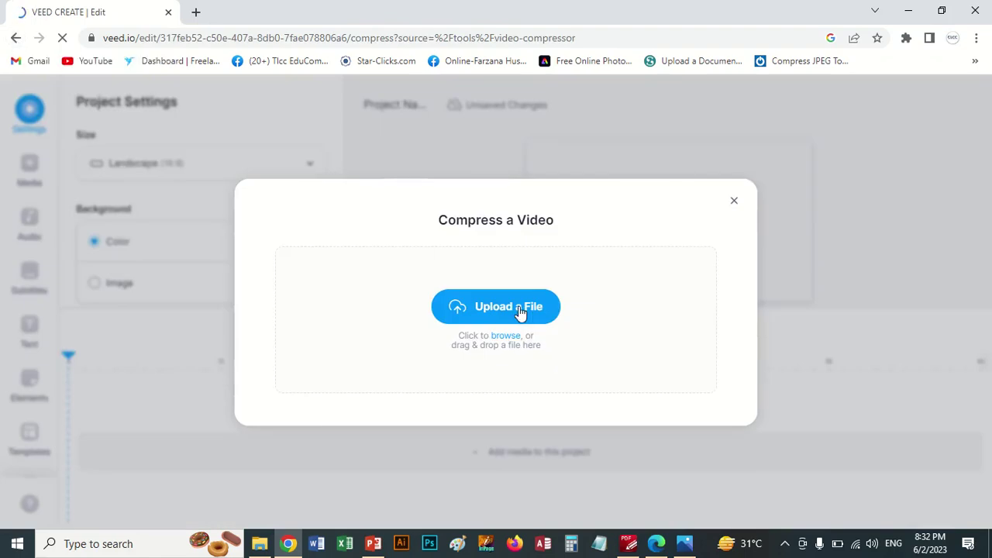
left_click(521, 311)
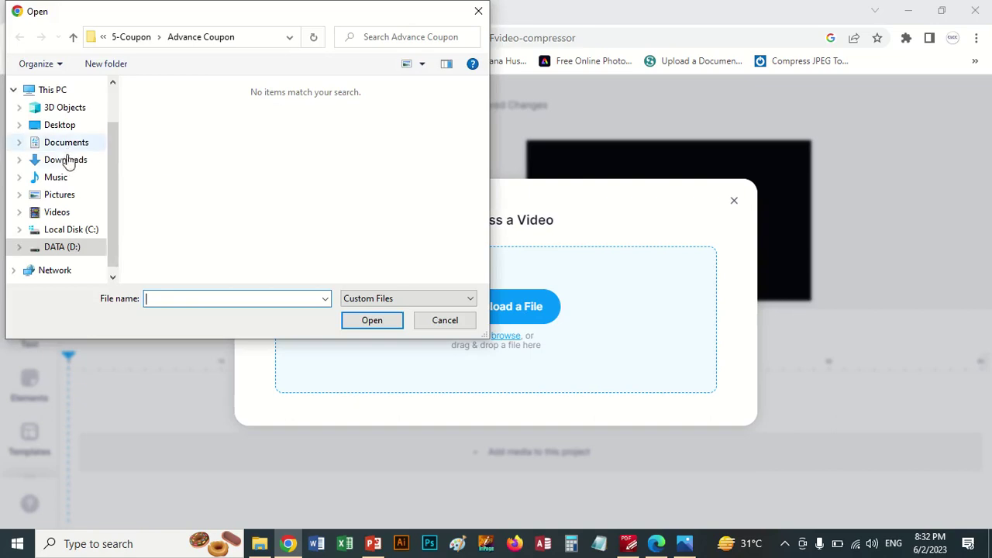
left_click(70, 161)
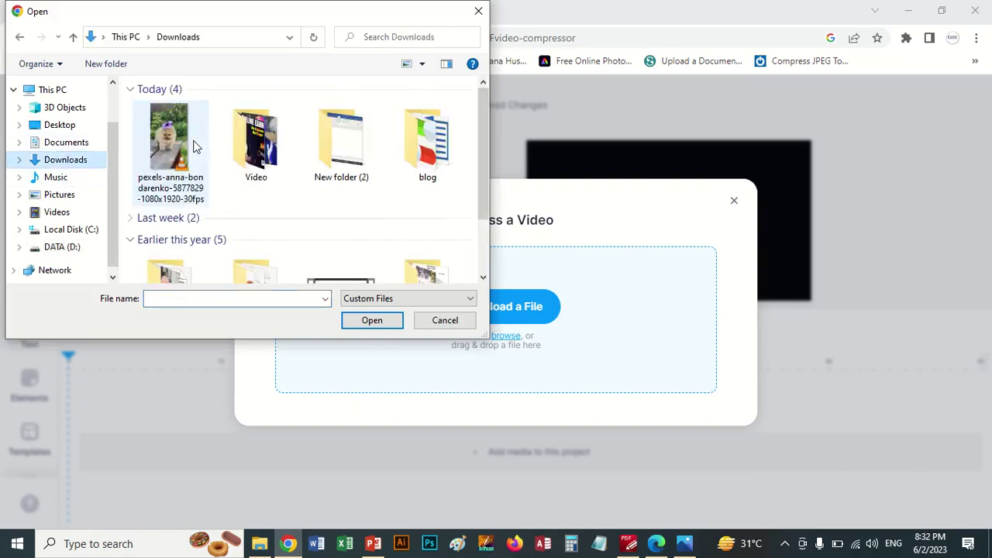
double_click(169, 144)
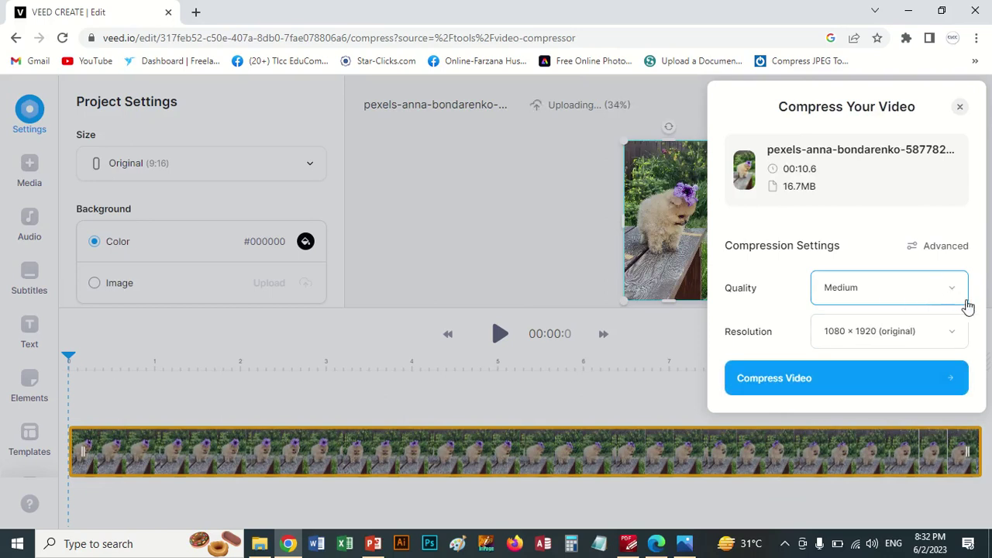
Step: Compress the puppy clip from 7.3MB to 5.4MB and download the compressed file
left_click(762, 384)
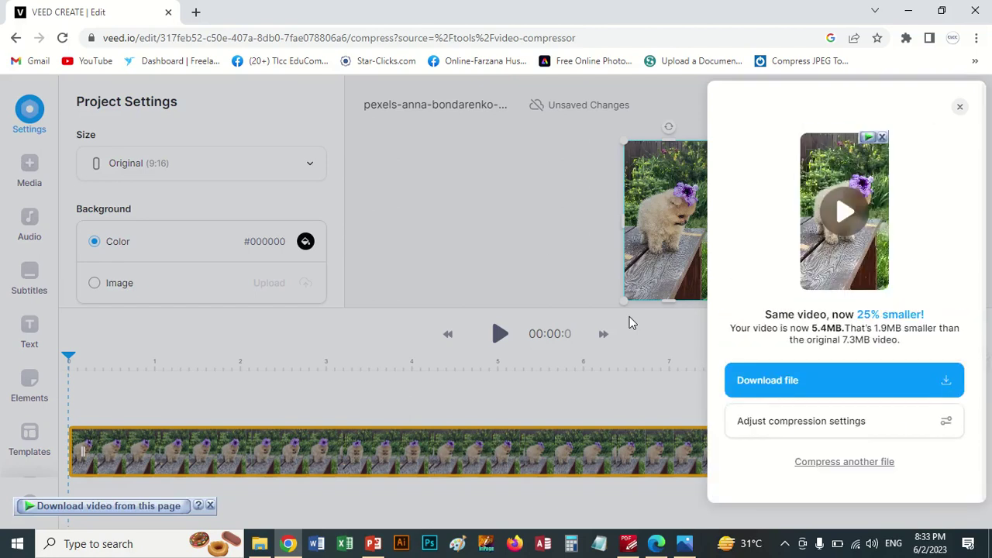
left_click(793, 388)
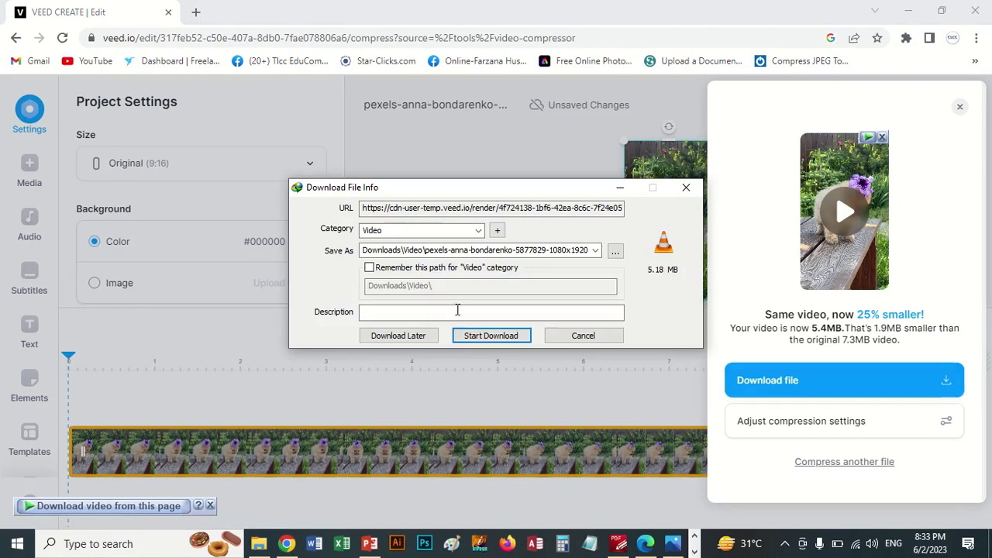
Step: Save the compressed clip to Downloads as 'compress video.mp4' and start the download
left_click(615, 253)
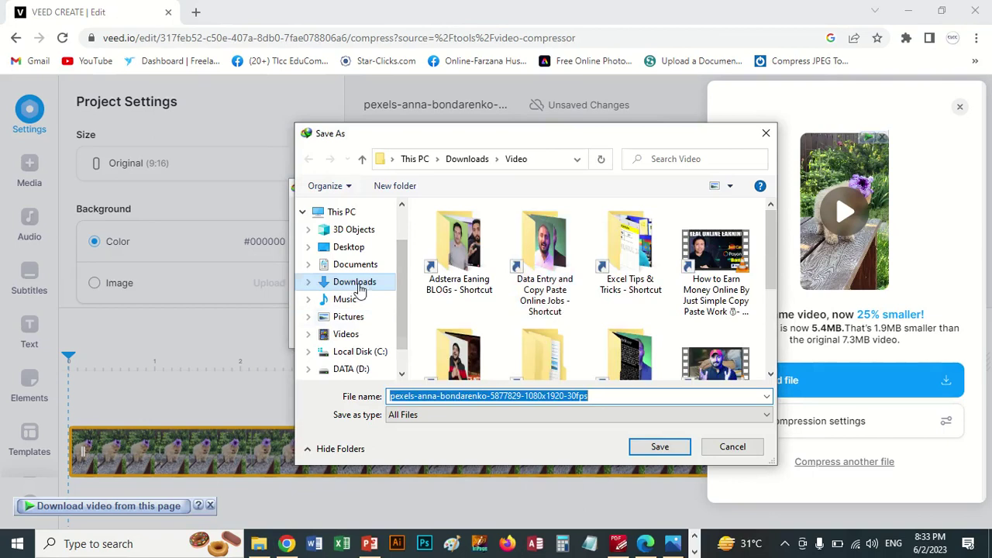
left_click(354, 282)
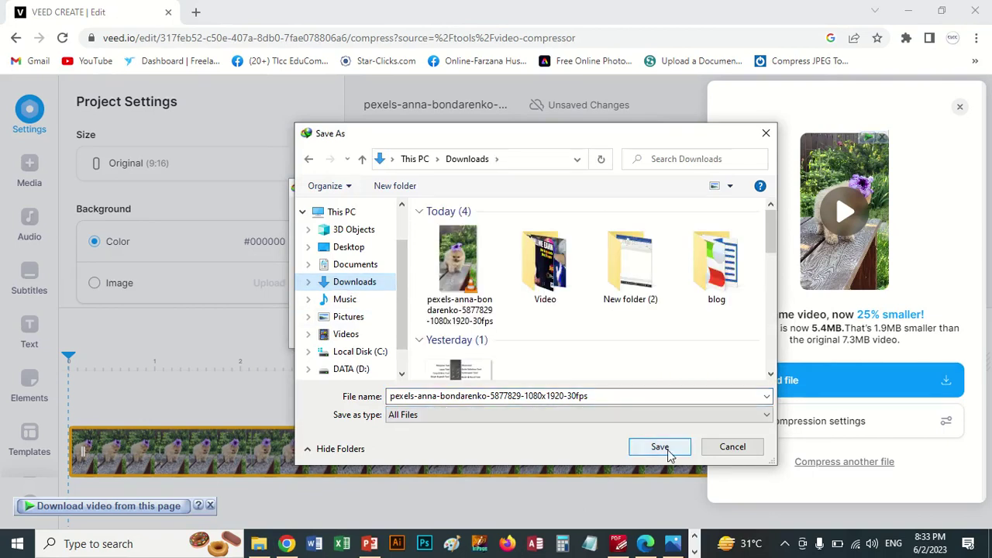
left_click(604, 396)
double_click(602, 396)
left_click(594, 396)
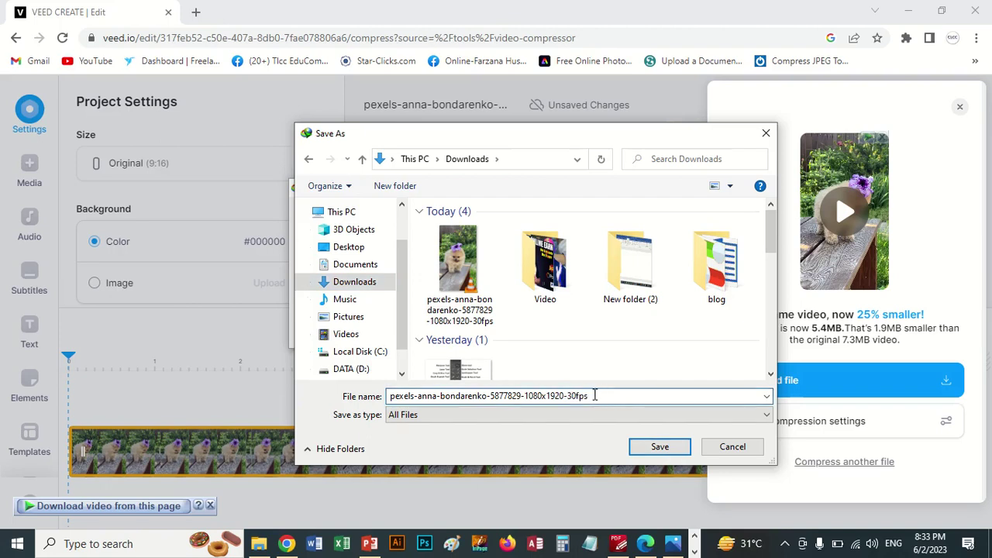
left_click_drag(595, 396, 234, 399)
type("c")
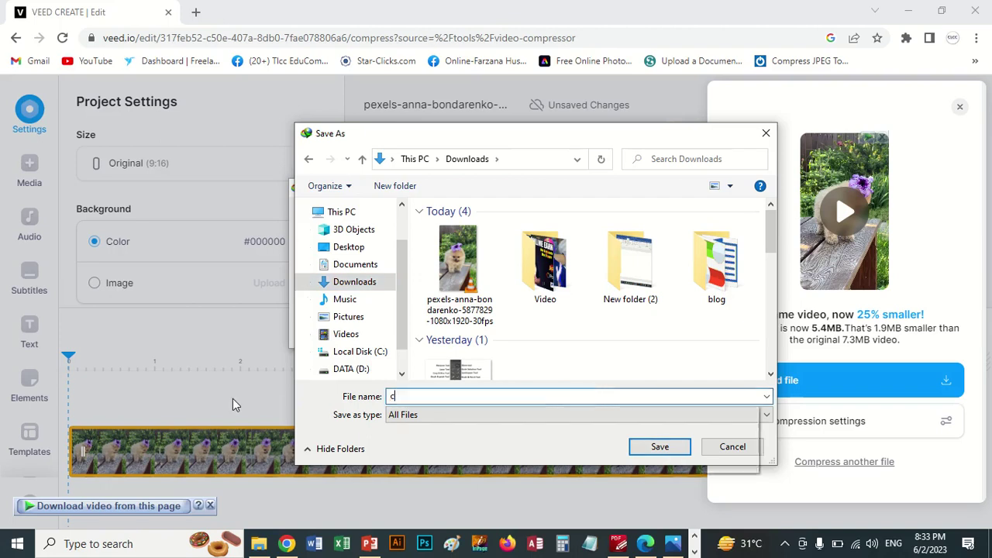
type("ompres")
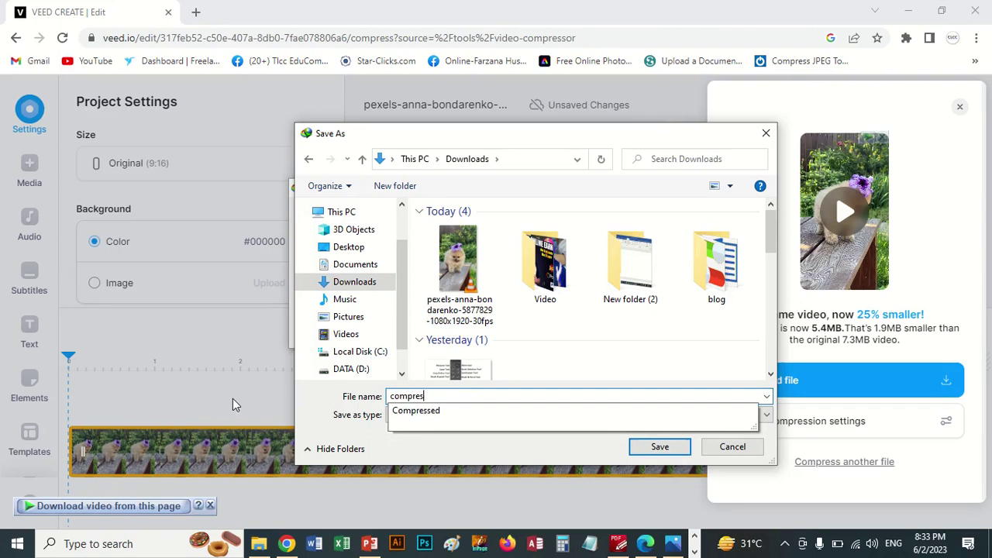
type("s video")
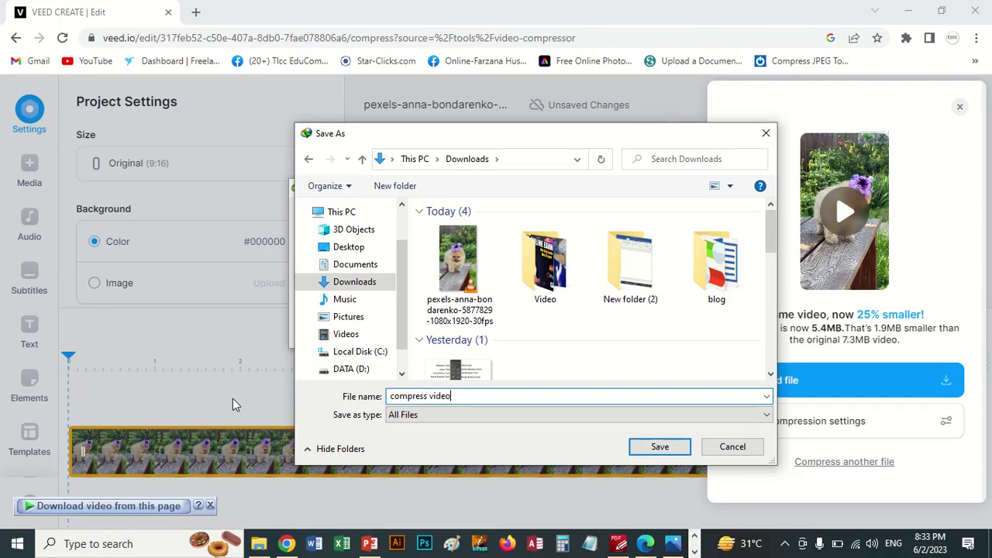
left_click(679, 448)
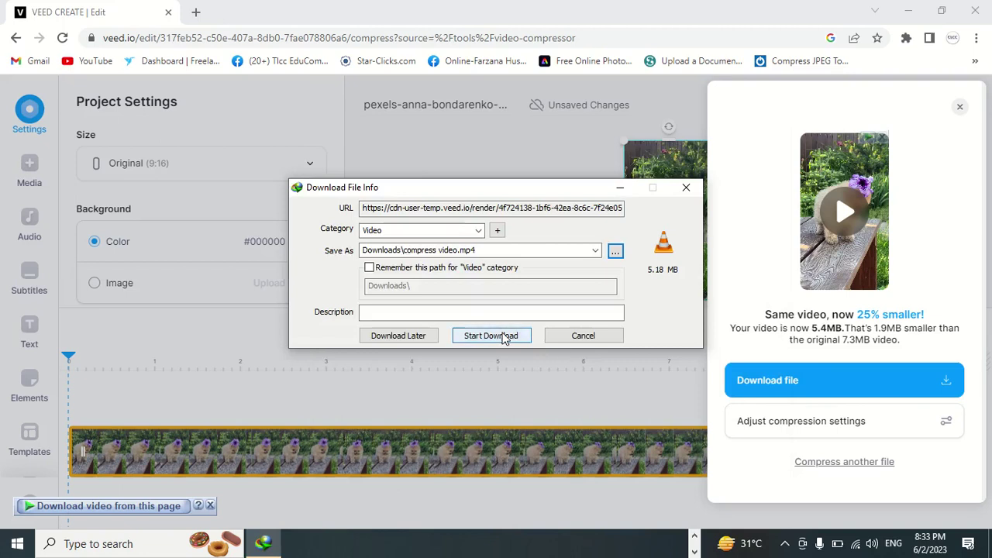
left_click(503, 338)
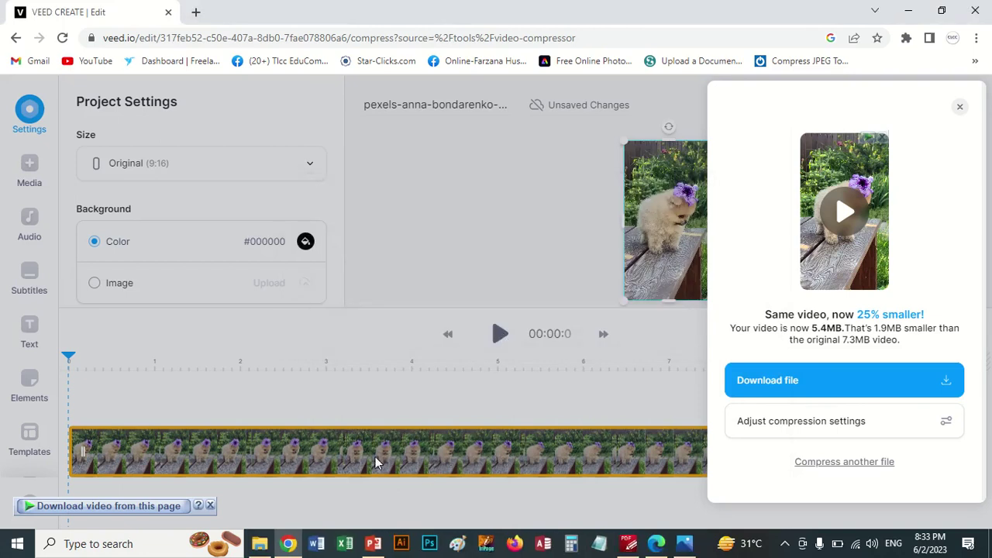
left_click(259, 544)
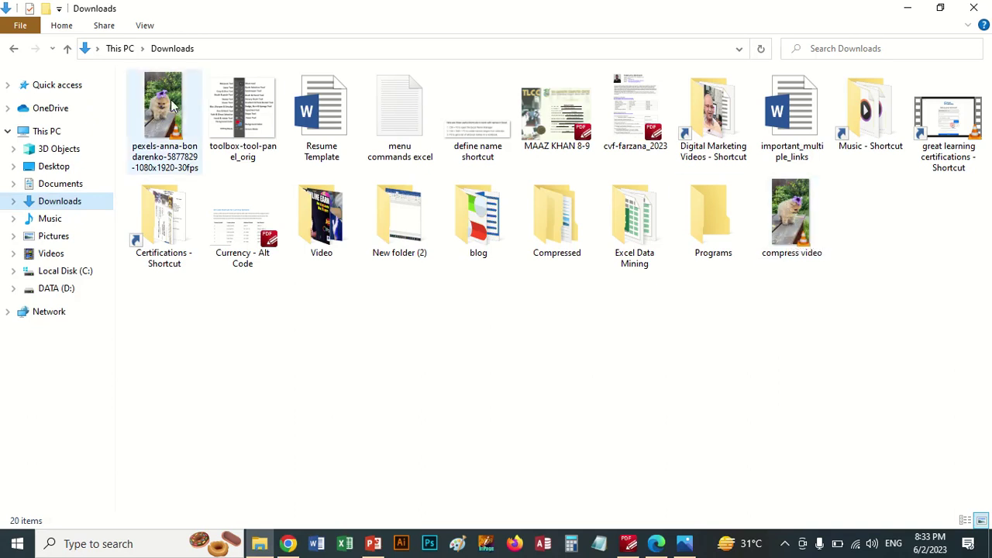
Step: Confirm 'compress video' plays in VLC, then delete it and the original Pexels clip from Downloads
left_click(790, 217)
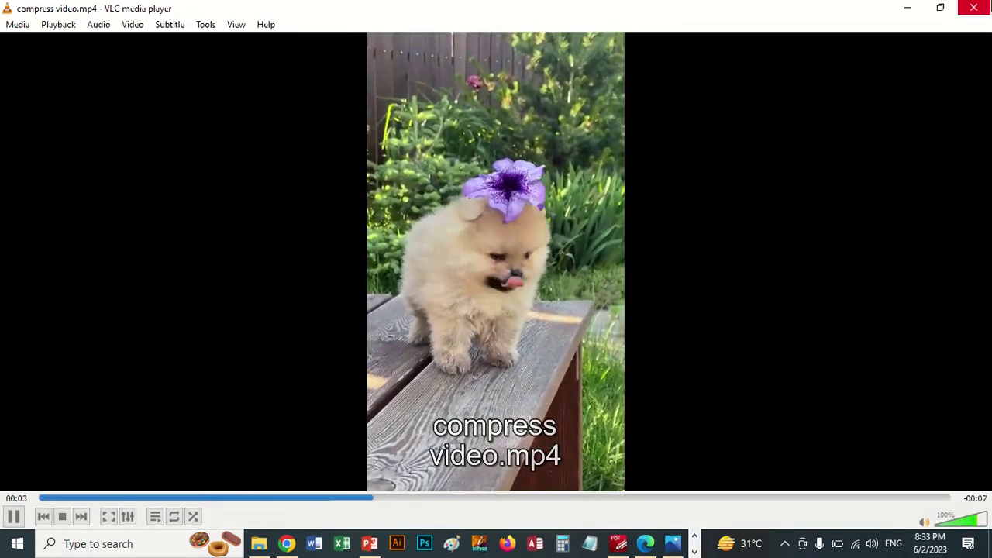
left_click(974, 8)
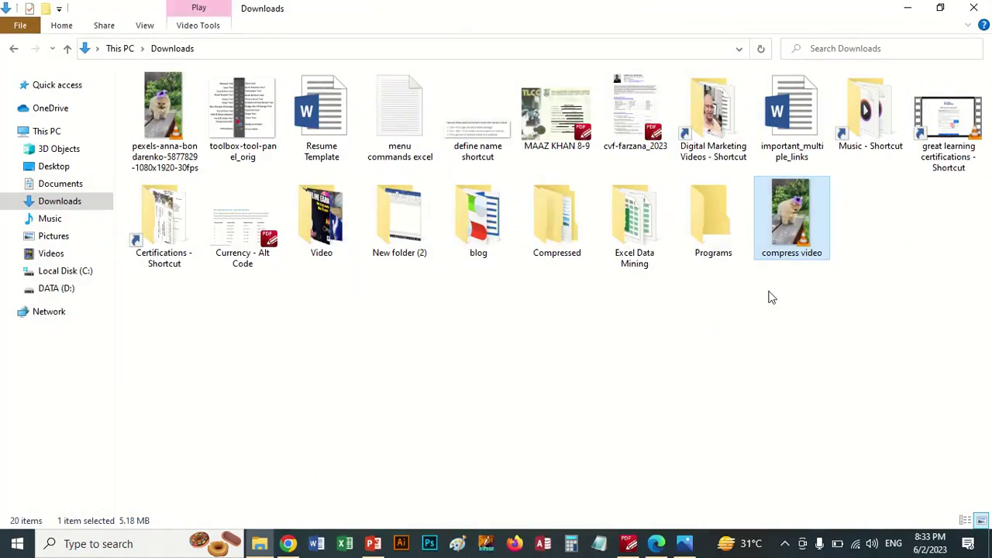
key("Delete")
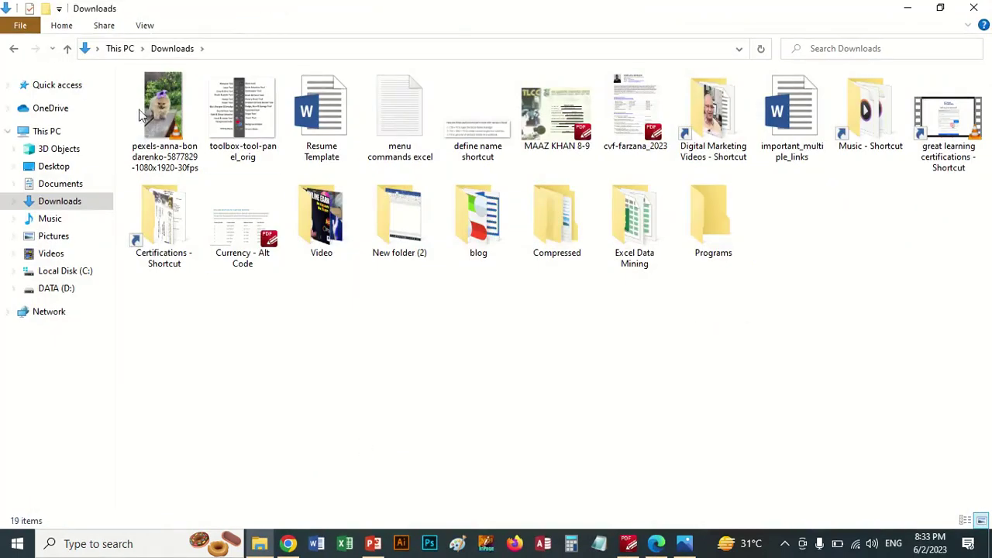
left_click(146, 112)
key("Delete")
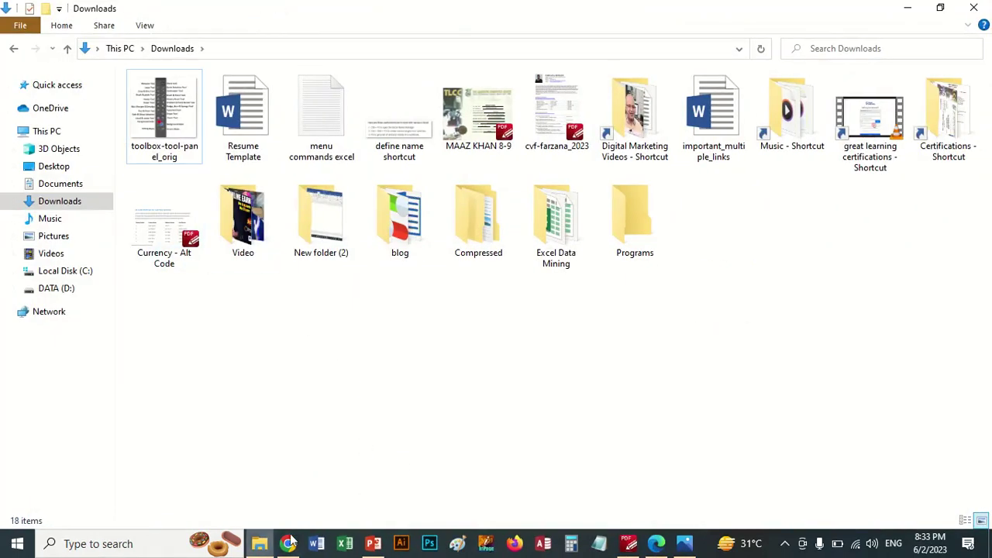
left_click(657, 544)
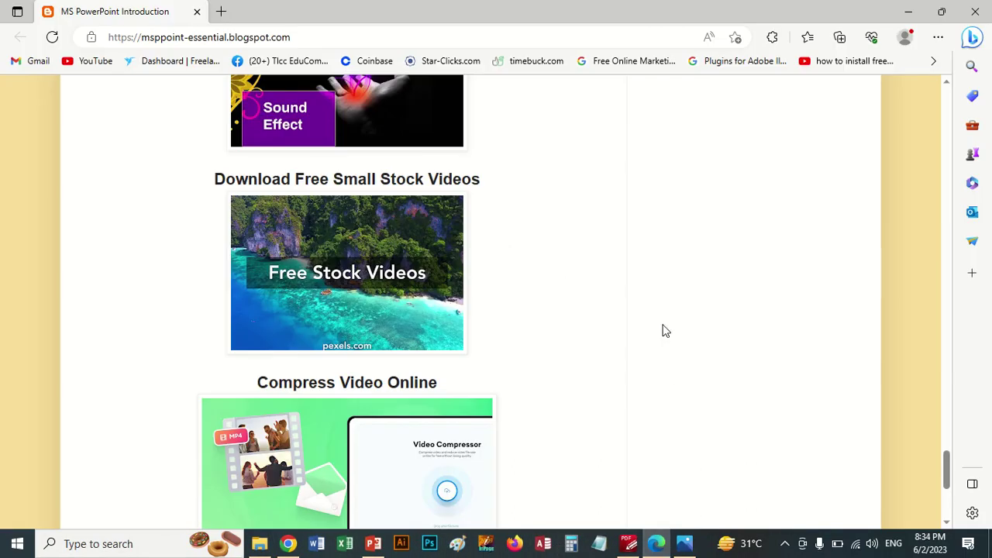
Step: Open FreeConvert's Video Compressor in a new tab from the blog's Compress Video Online image
scroll(665, 331, "down", 2)
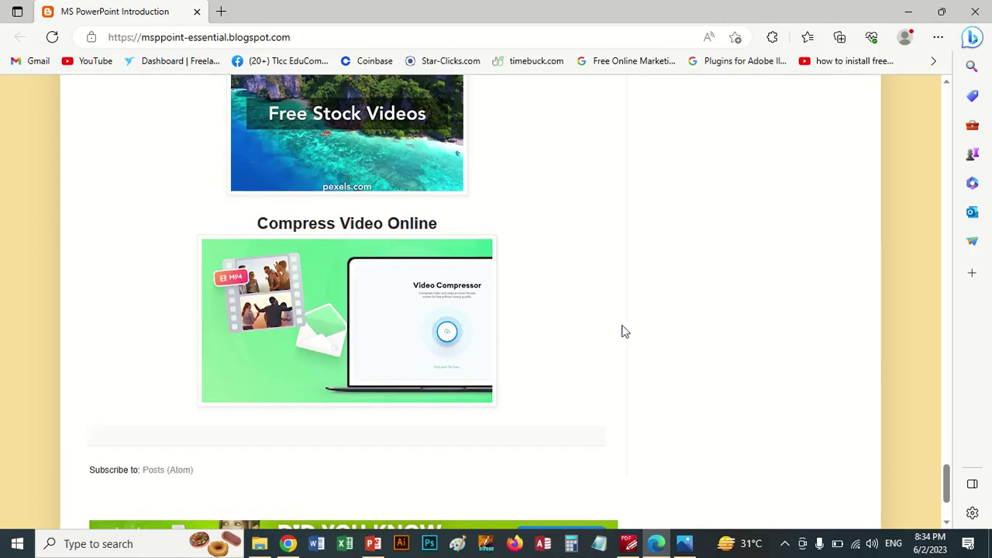
left_click(389, 307)
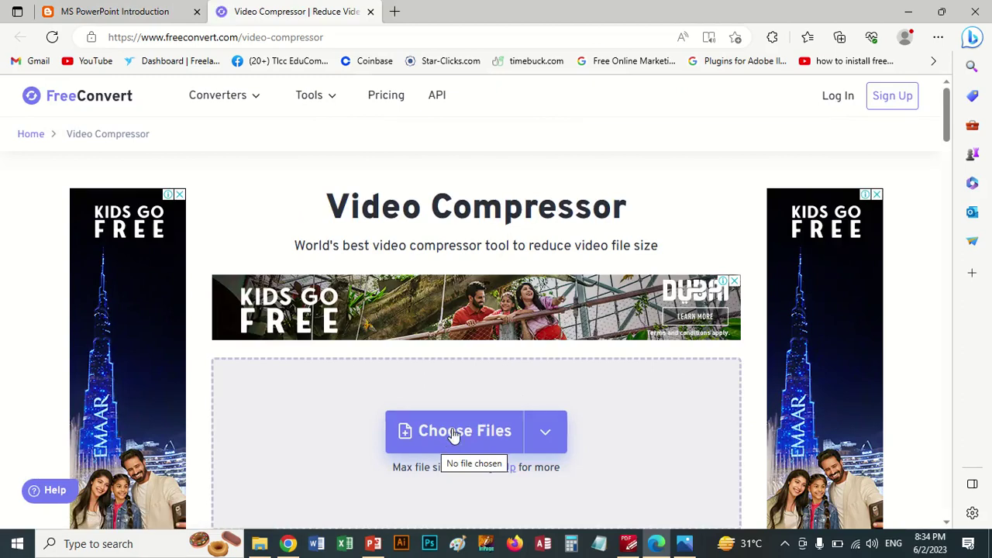
left_click(453, 431)
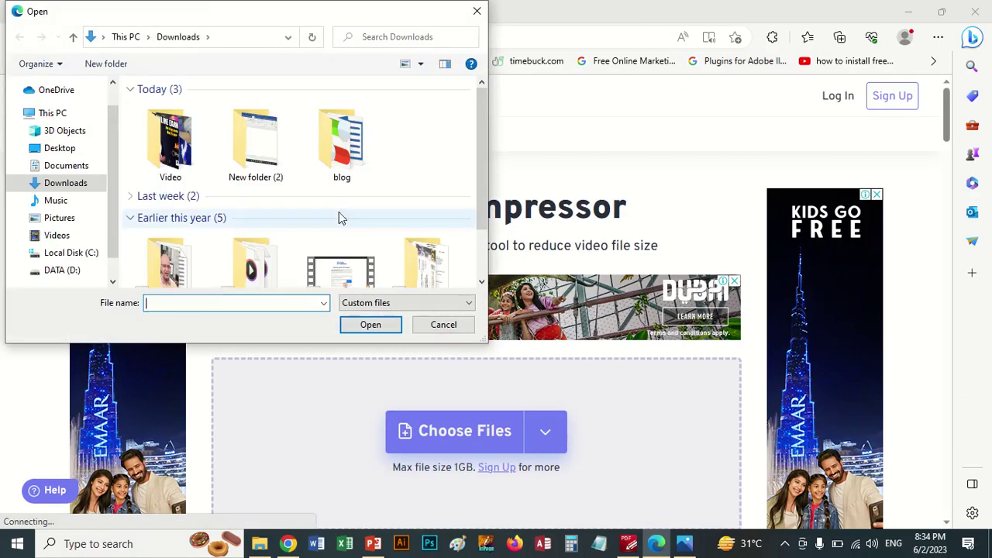
left_click(444, 326)
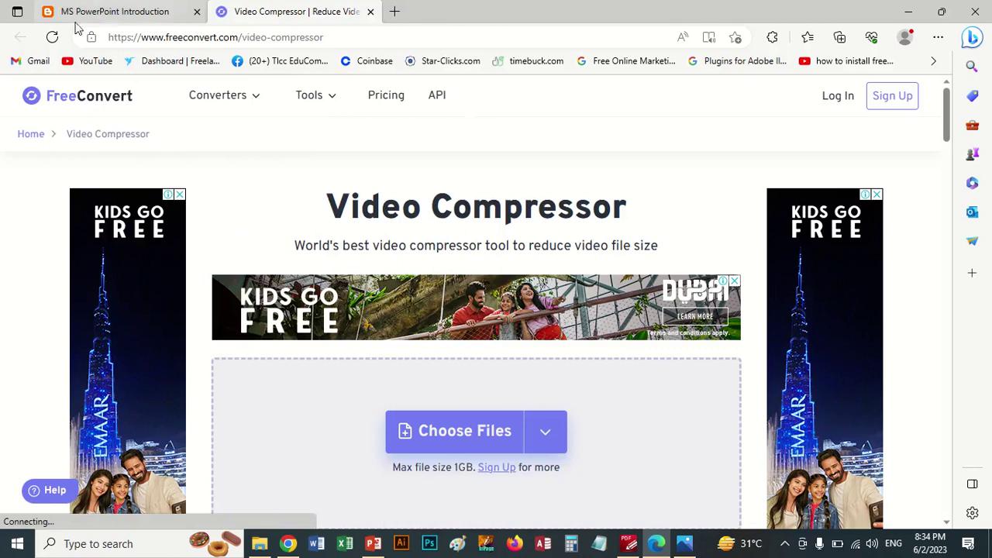
left_click(99, 12)
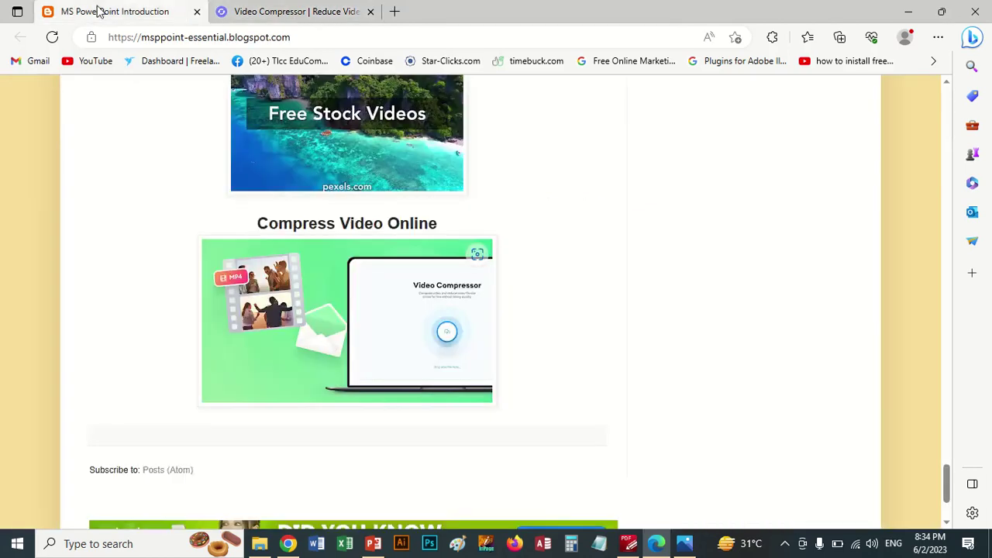
Step: Download the grey crystals short (23.7 MB, 2160x3840) from the Pexels results
left_click(328, 157)
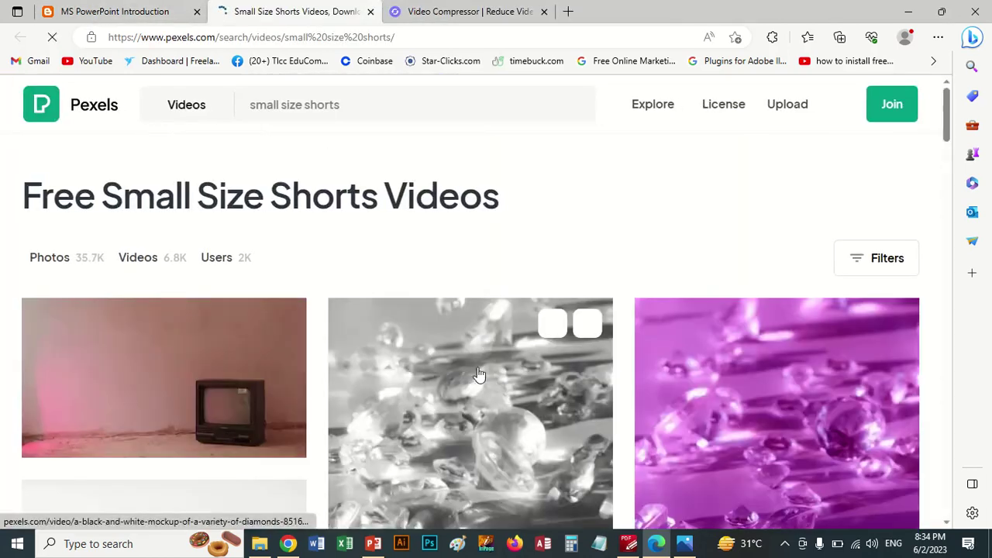
scroll(482, 335, "down", 2)
scroll(481, 364, "down", 3)
scroll(478, 389, "down", 3)
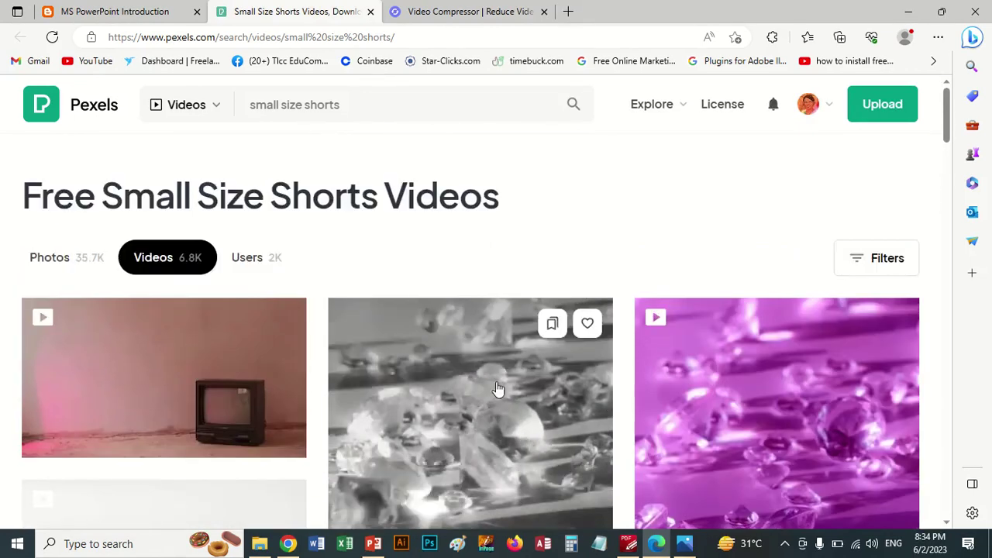
scroll(612, 407, "down", 4)
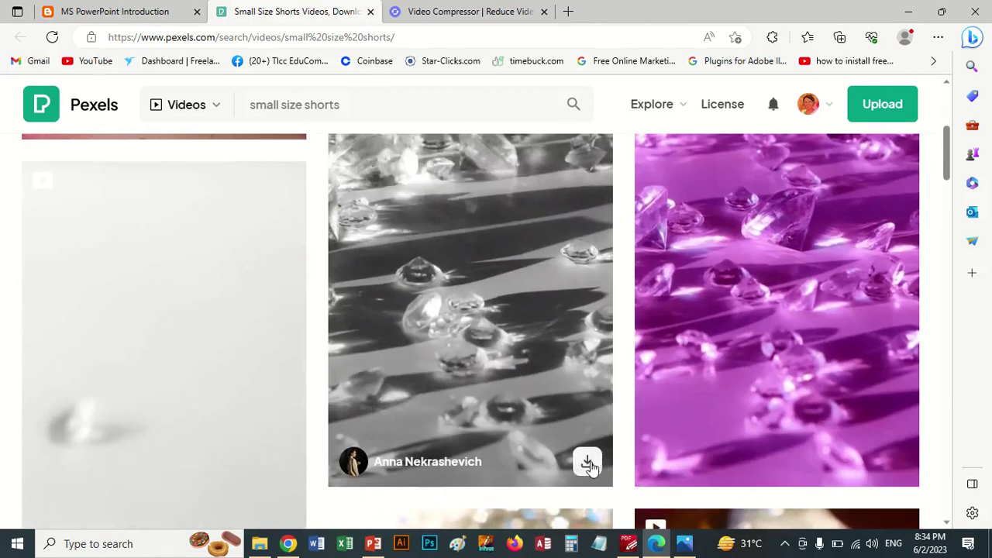
left_click(587, 461)
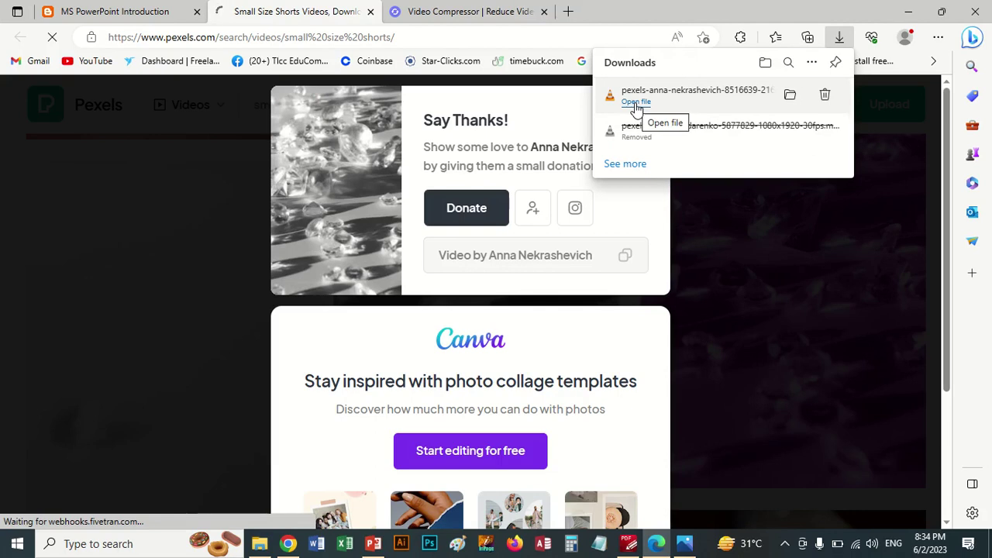
left_click(635, 101)
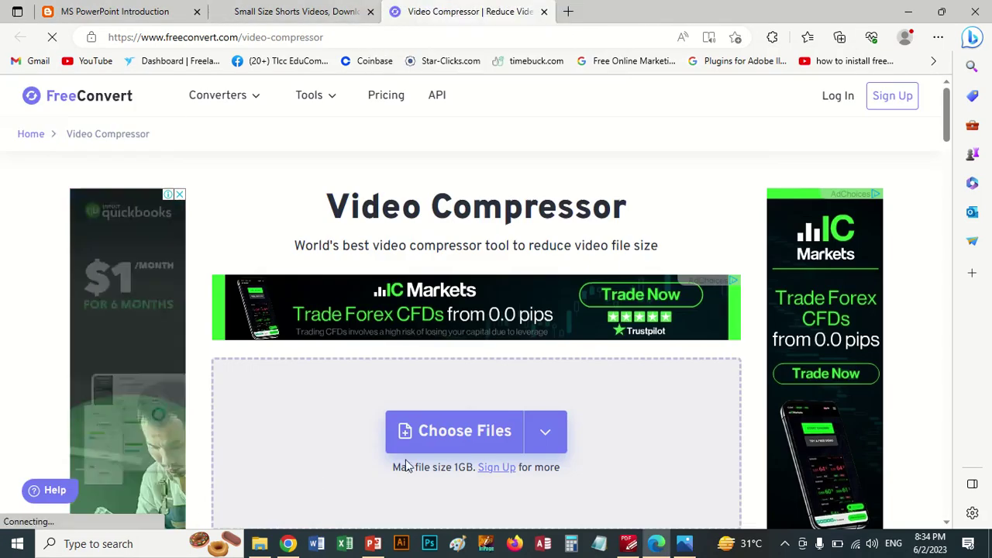
Step: Upload the downloaded Pexels crystals video to FreeConvert and run Compress Now
left_click(462, 417)
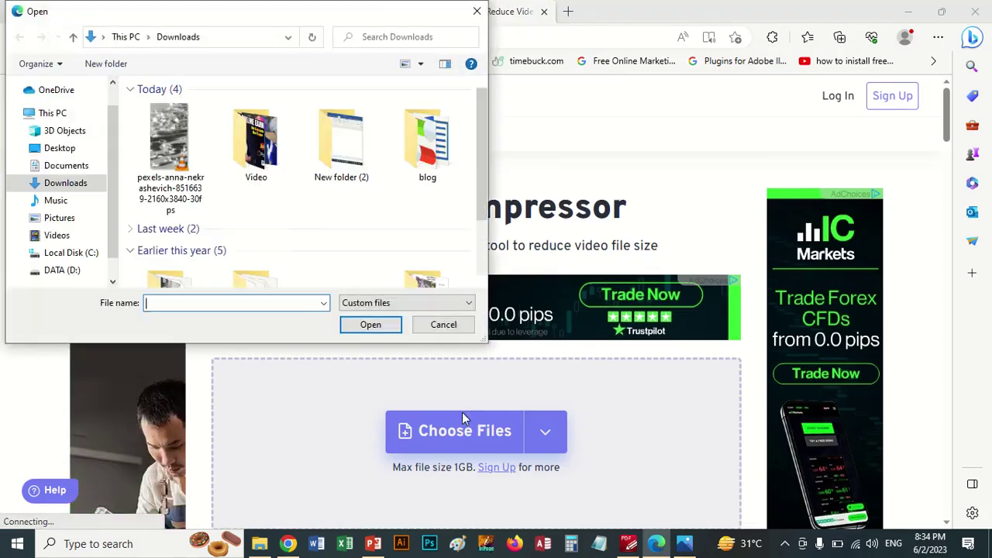
double_click(162, 164)
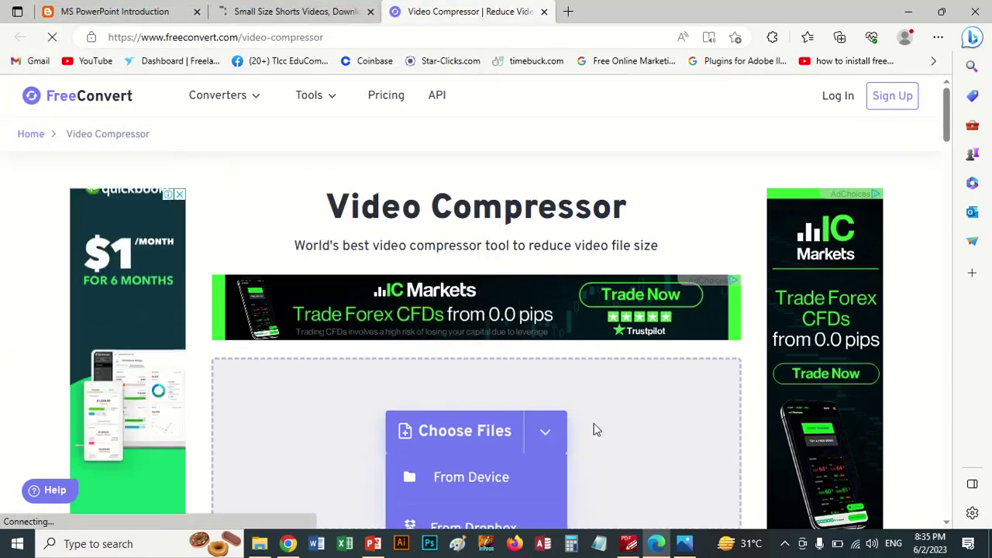
scroll(620, 427, "down", 2)
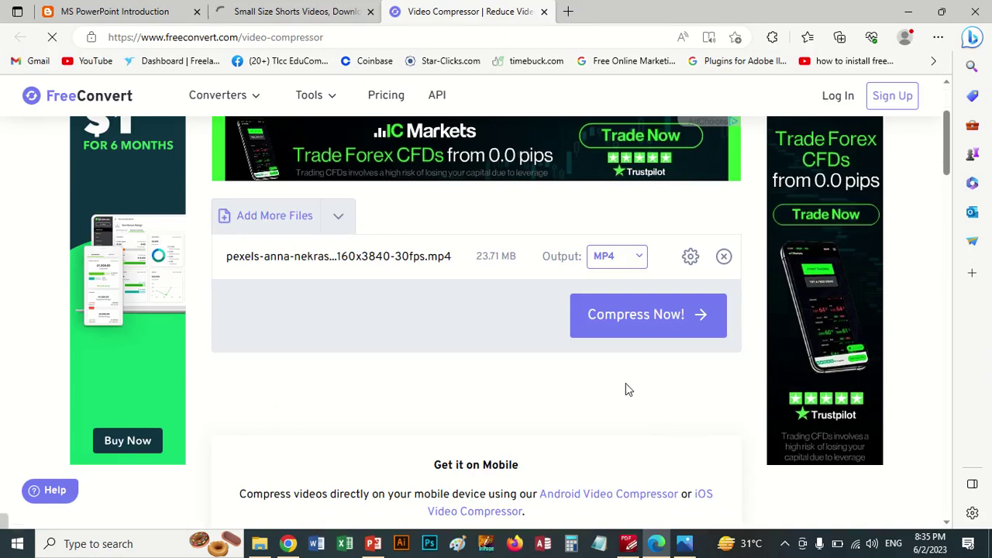
left_click(637, 316)
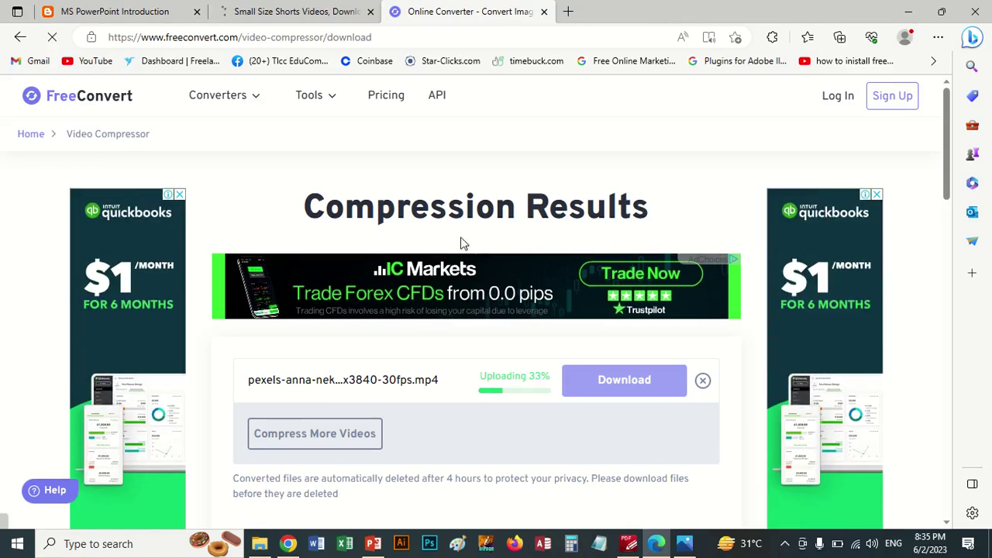
left_click(373, 543)
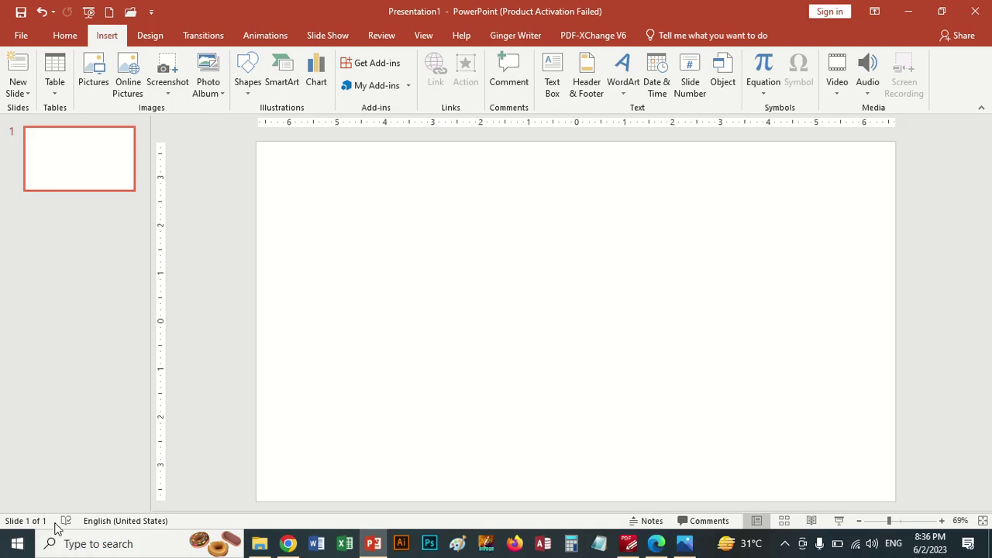
Step: On the Home tab, select slide 1 and bring up the New Slide layout gallery
left_click(64, 36)
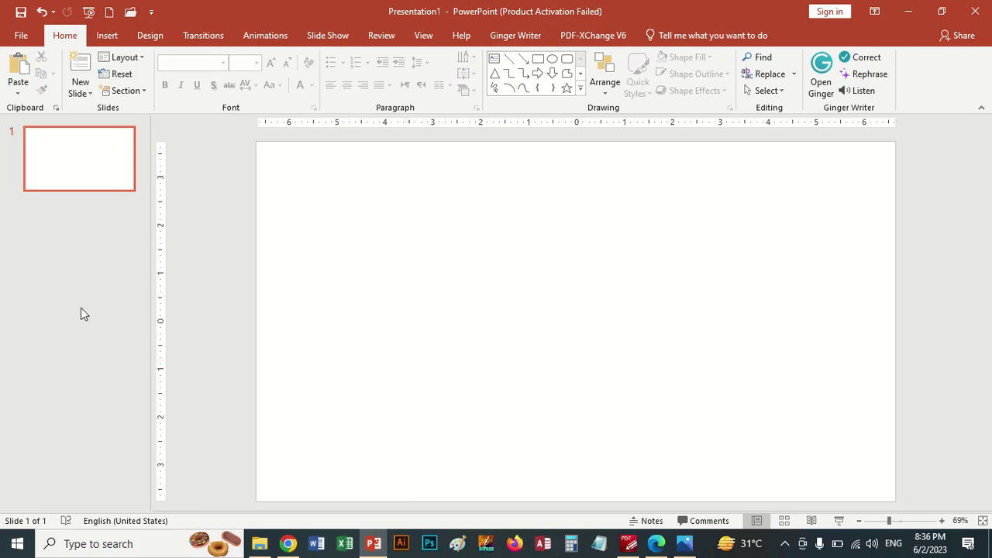
left_click(59, 139)
left_click(86, 93)
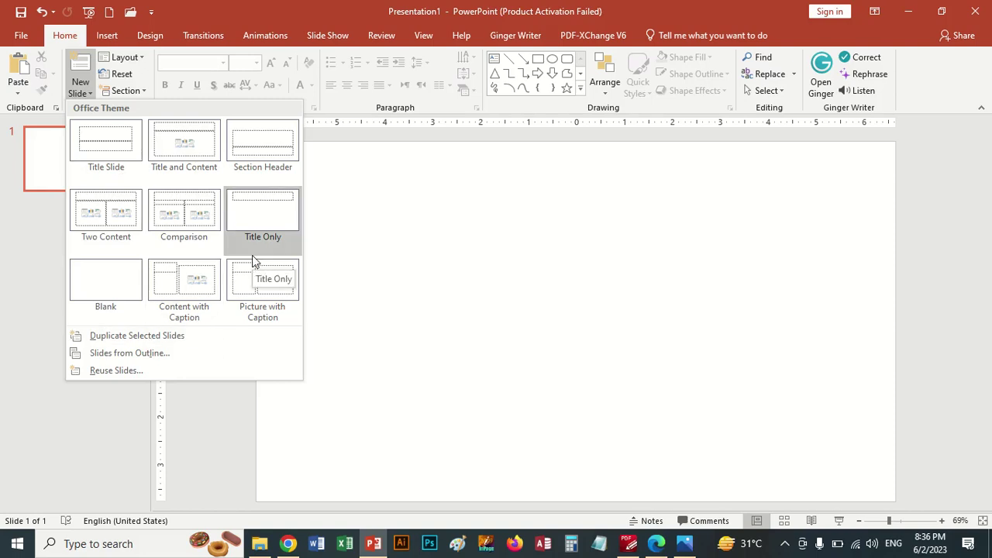
Step: Add a Blank slide followed by a Title and Content slide
left_click(103, 279)
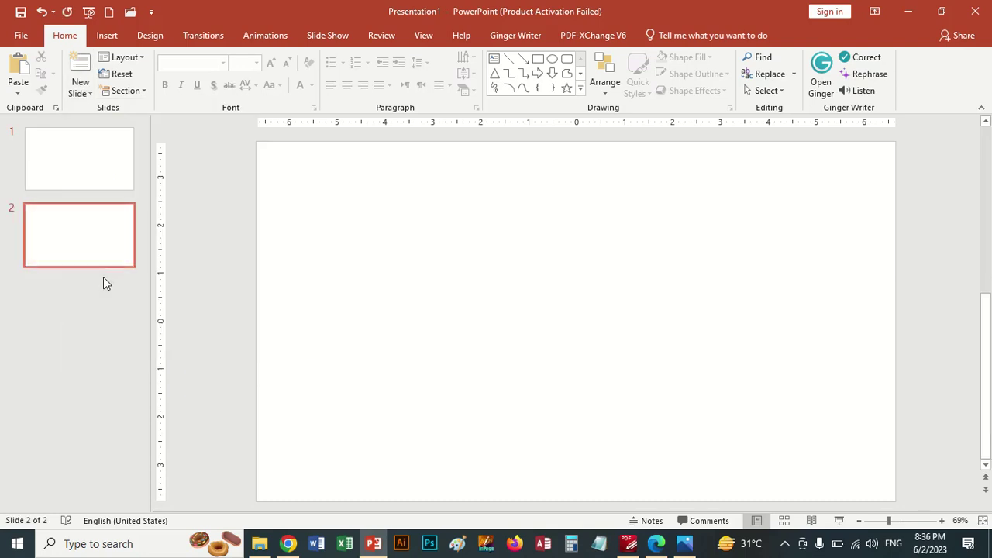
left_click(90, 93)
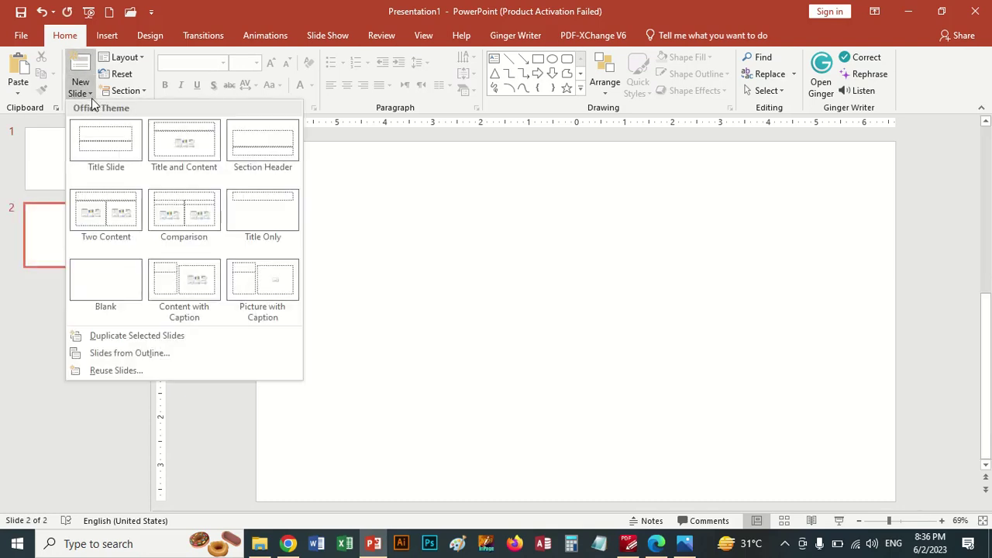
left_click(195, 139)
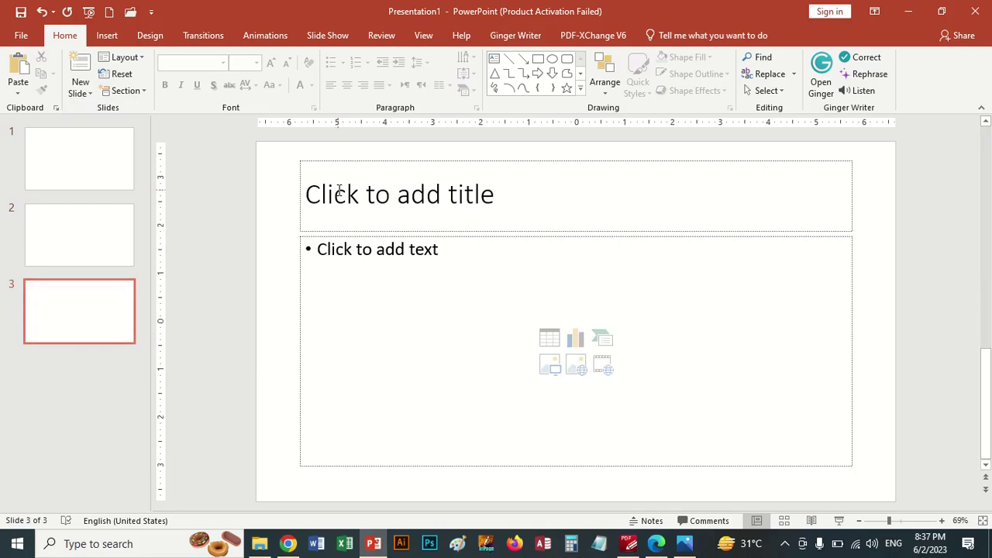
Step: Title slide 3 'Welcome' and list bullets Flower, Birds and Animals
left_click(339, 190)
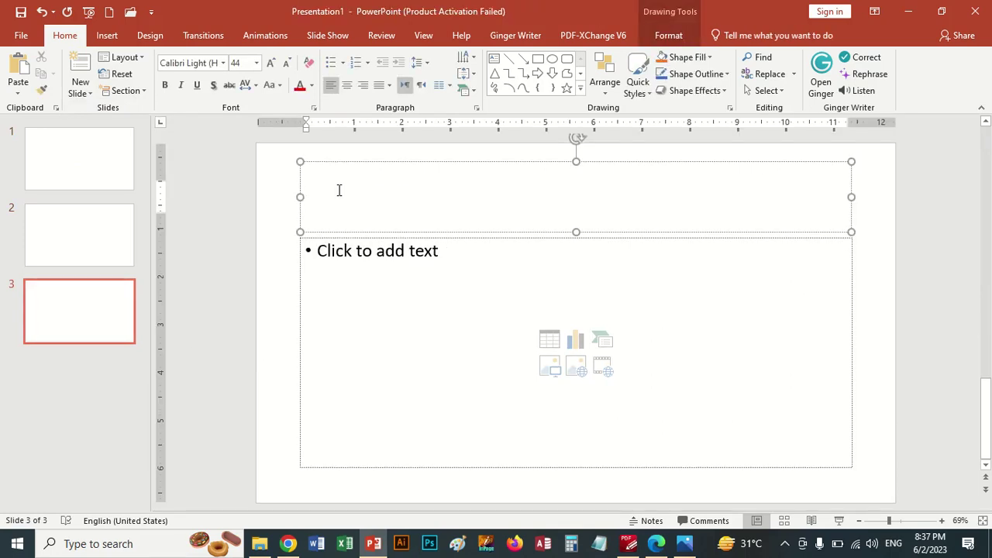
type("Welco")
type("me")
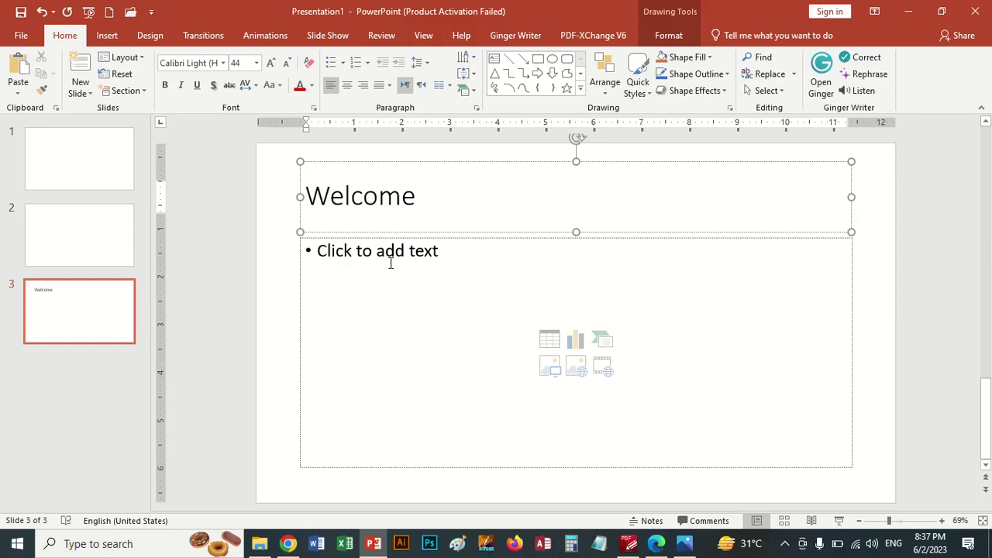
left_click(391, 255)
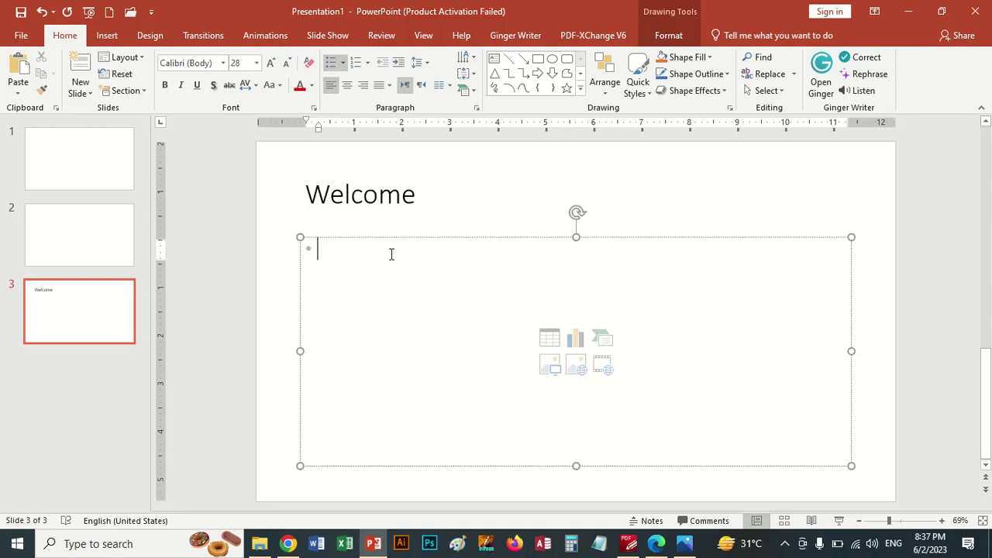
type("Flower")
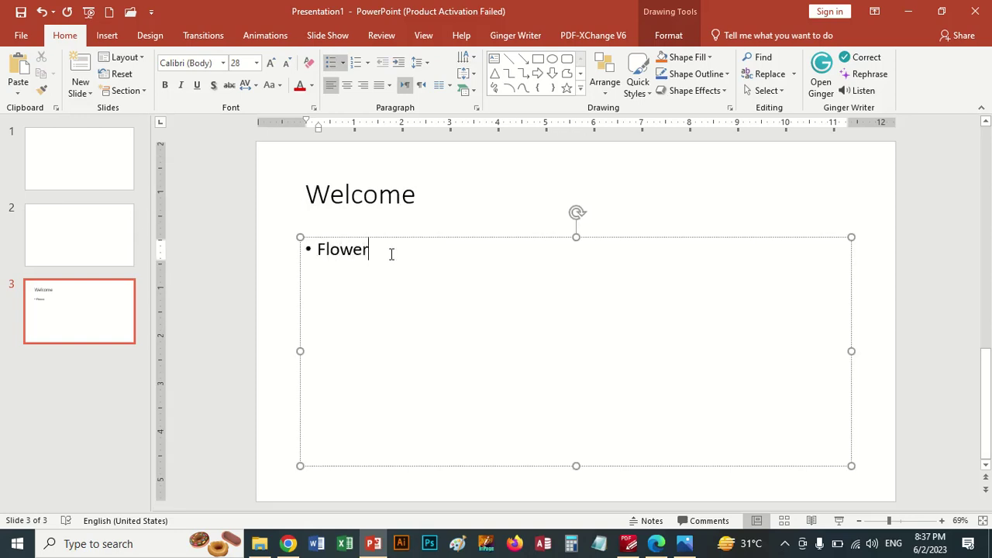
key("Return")
type("Birds")
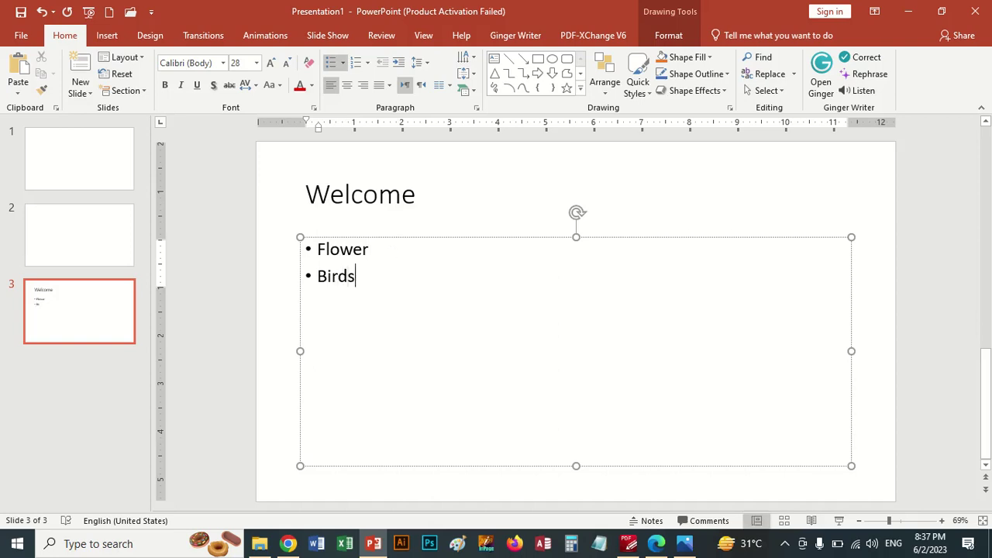
key("Return")
type("A")
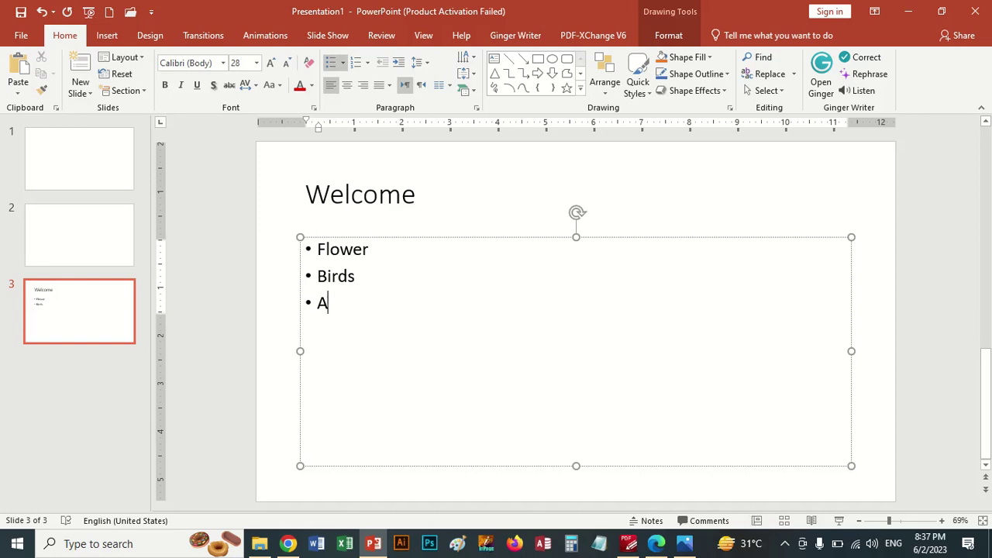
type("nimals")
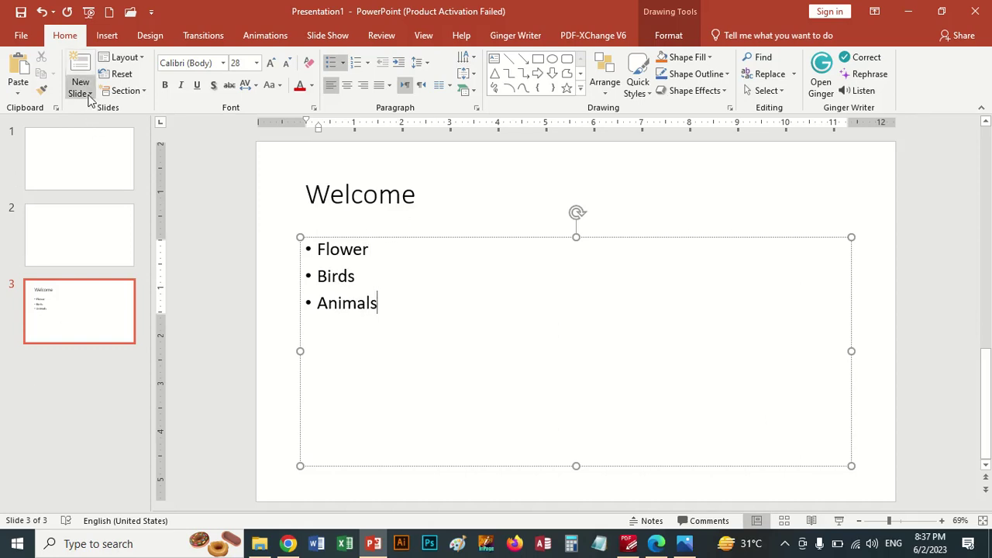
left_click(89, 96)
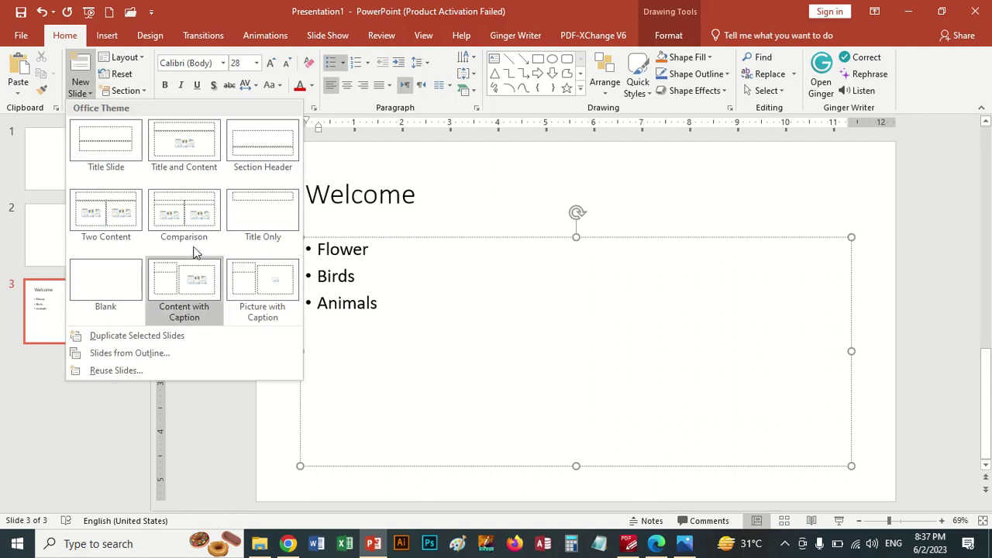
Step: Add a Two Content slide and place the pp2 image from the blog folder on the left
left_click(117, 223)
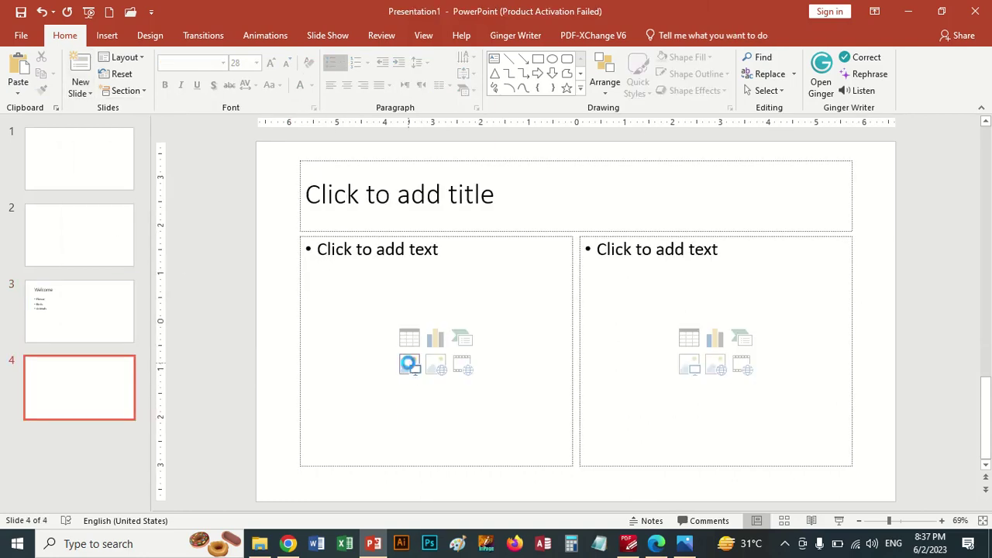
left_click(410, 367)
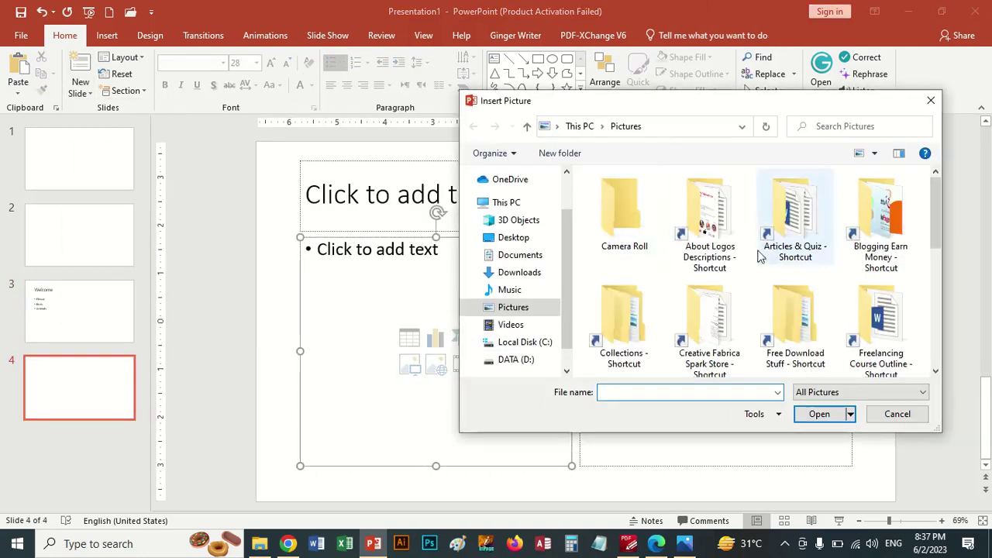
left_click(530, 272)
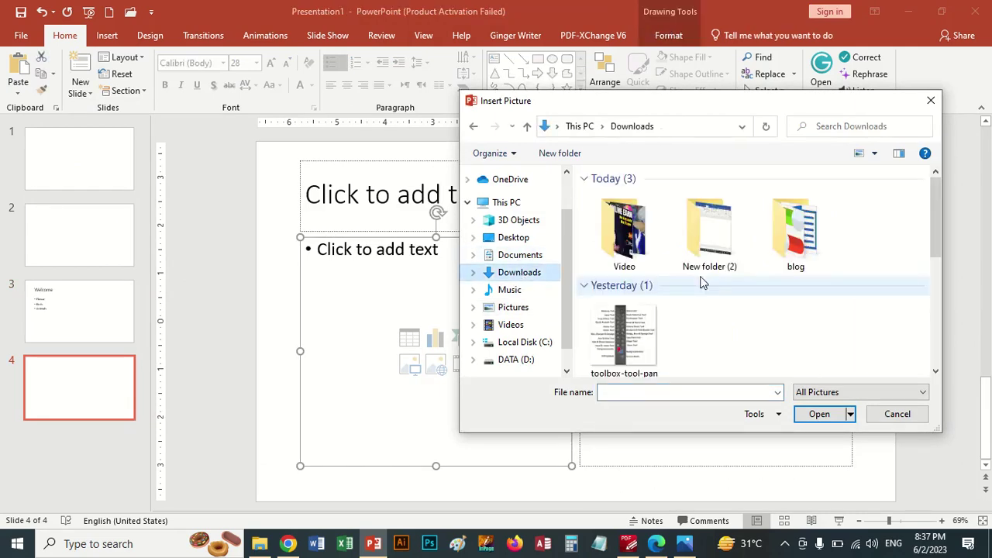
double_click(810, 252)
left_click(804, 224)
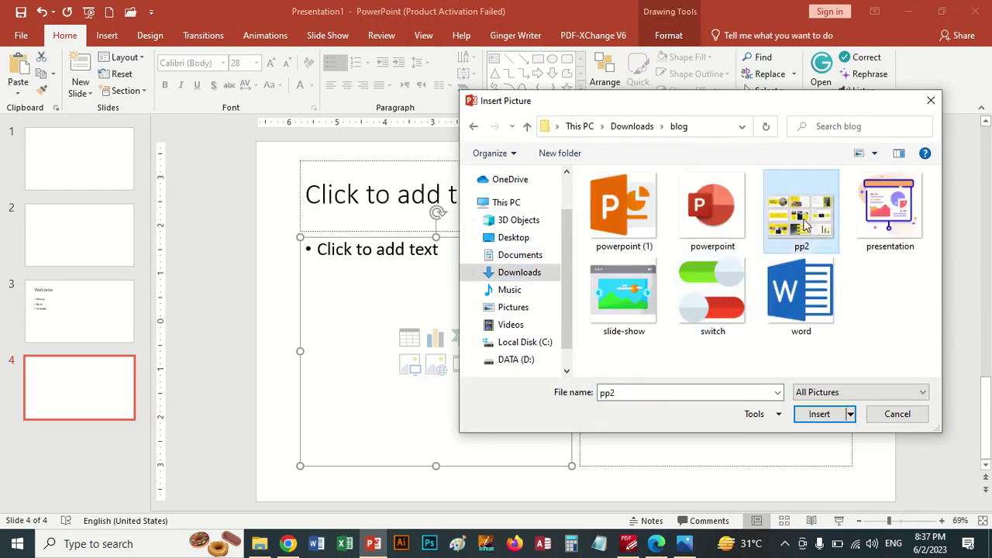
double_click(805, 225)
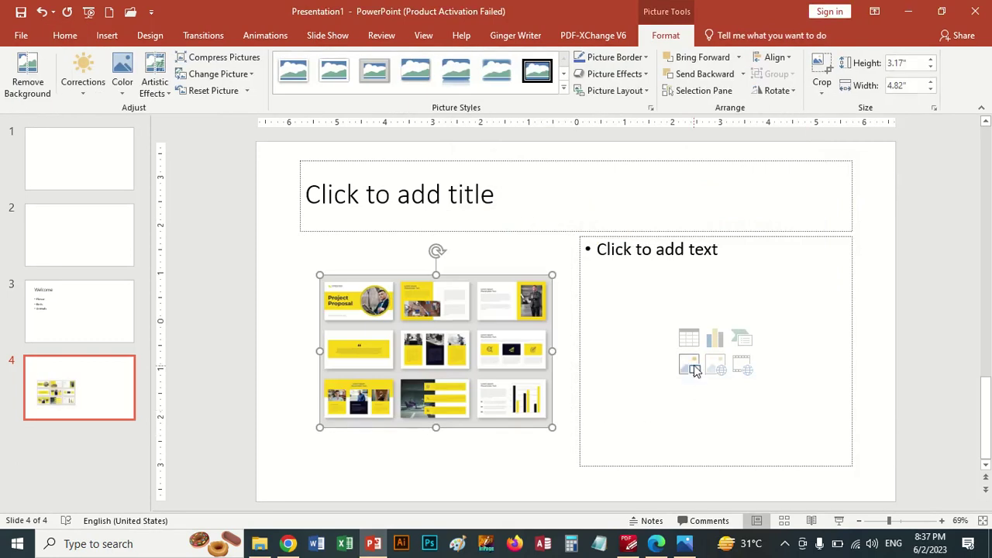
Step: Put the word logo in the right area and title slide 4 'Content'
left_click(692, 368)
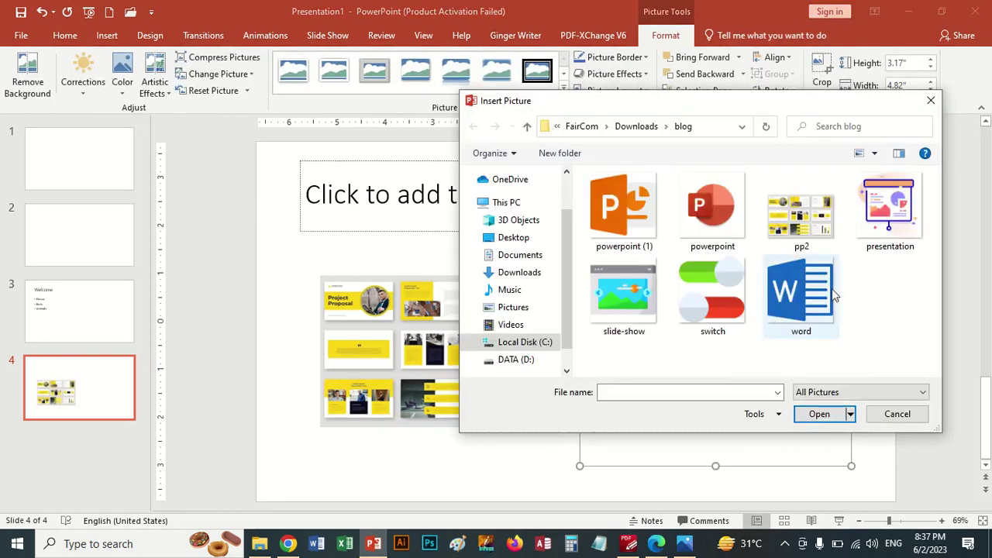
double_click(792, 293)
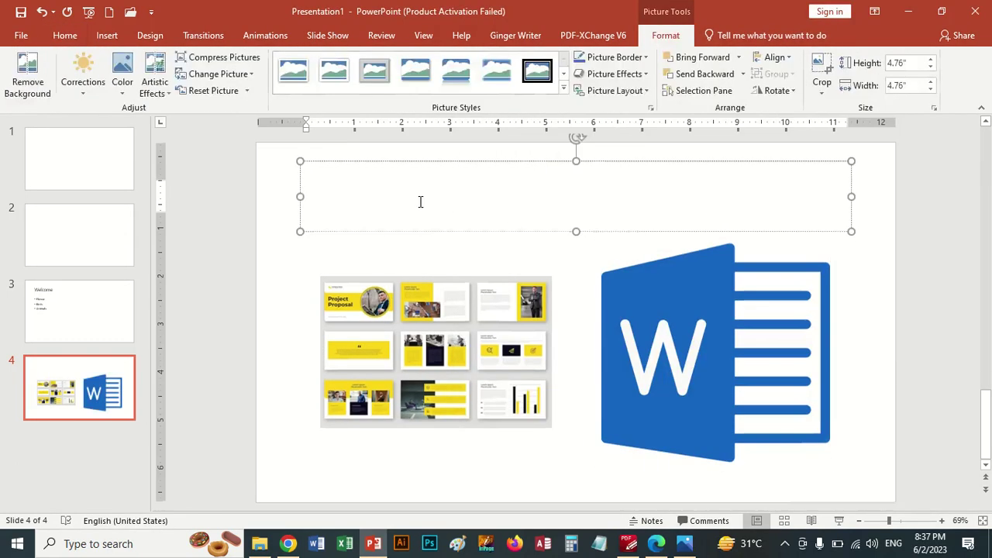
left_click(420, 202)
type("Co")
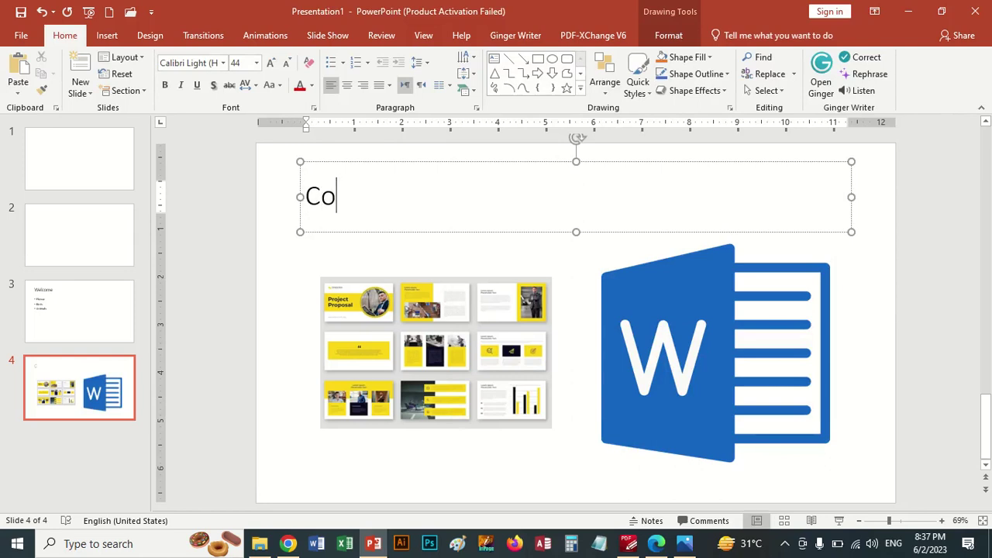
type("ntent")
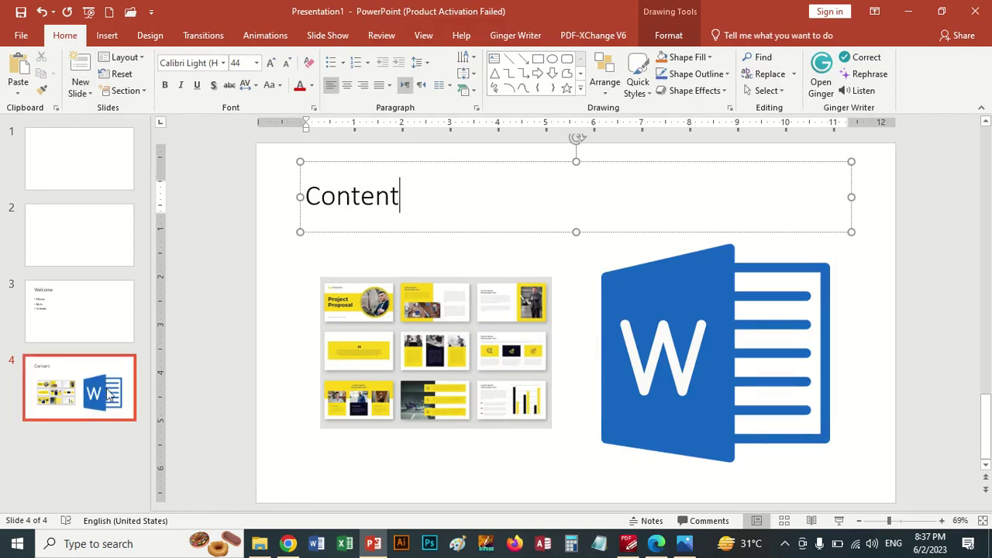
right_click(59, 392)
Step: Delete slide 4, then remove the blank and Welcome slides, leaving one slide
left_click(125, 256)
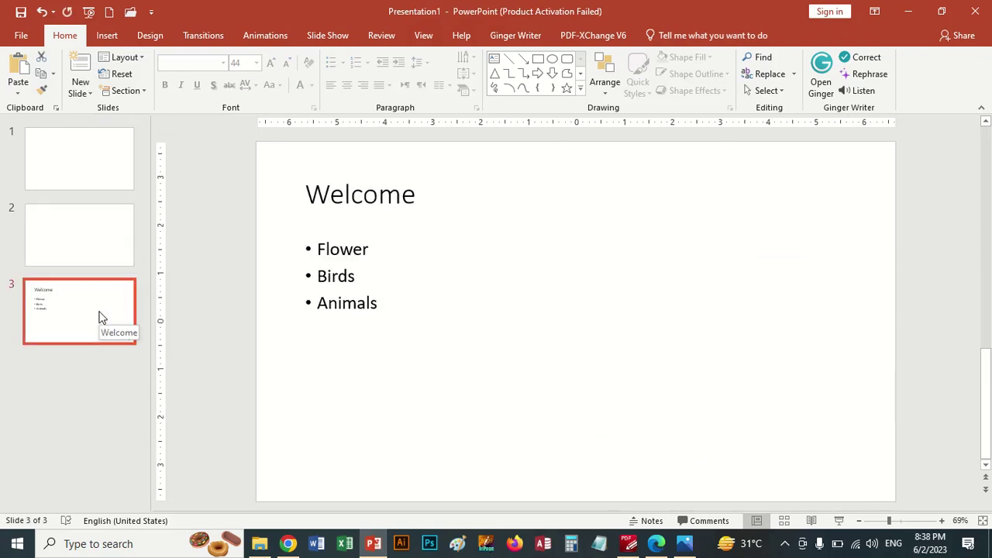
left_click_drag(86, 332, 84, 258)
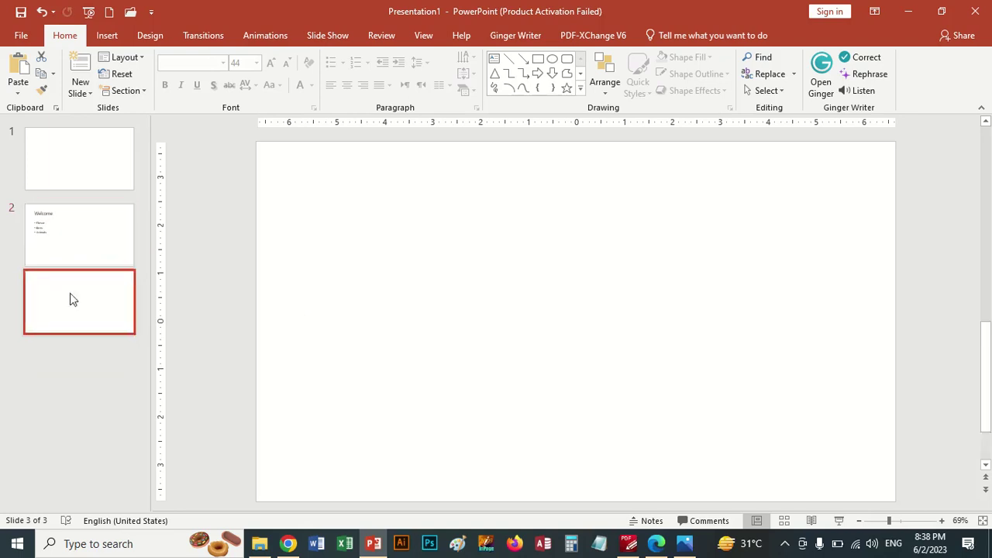
left_click_drag(85, 262, 77, 246)
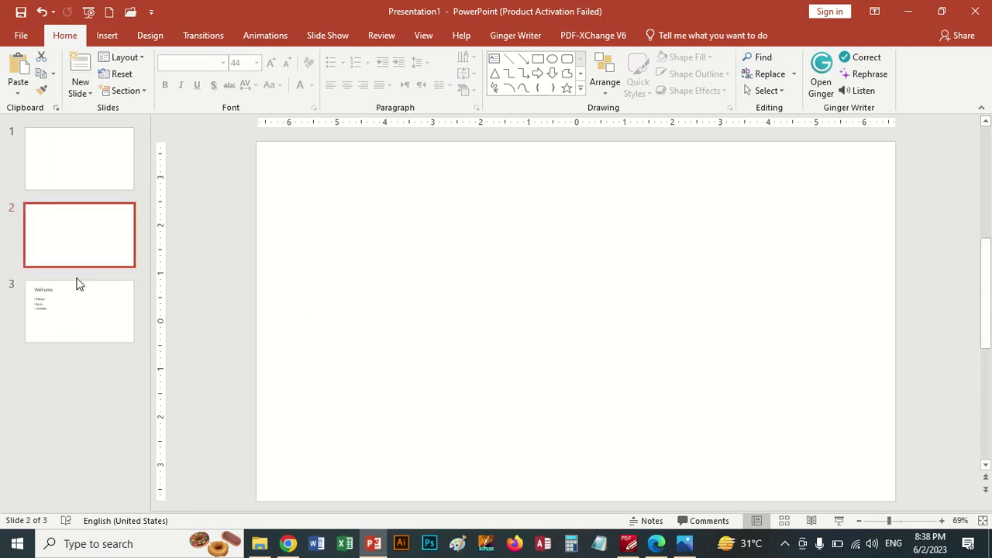
left_click(84, 331)
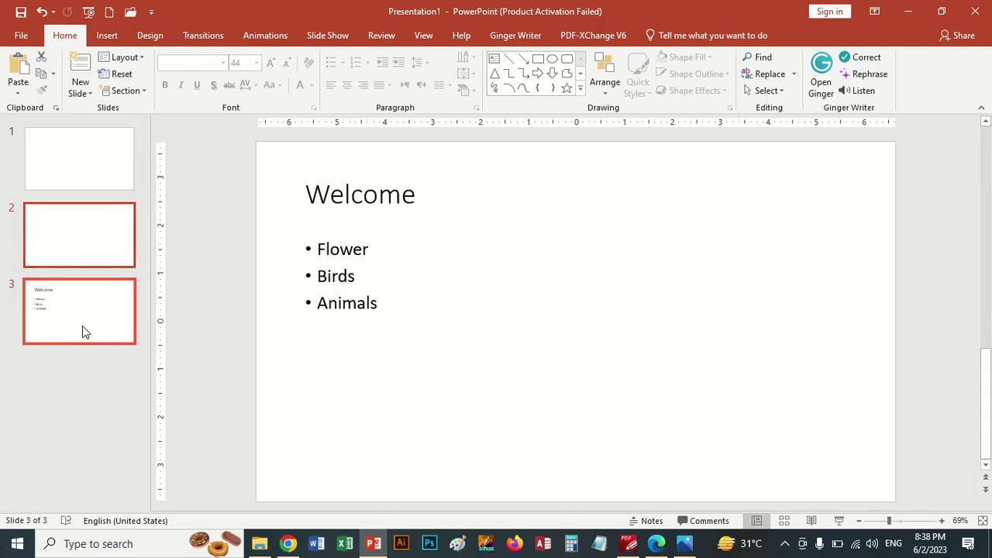
key("Delete")
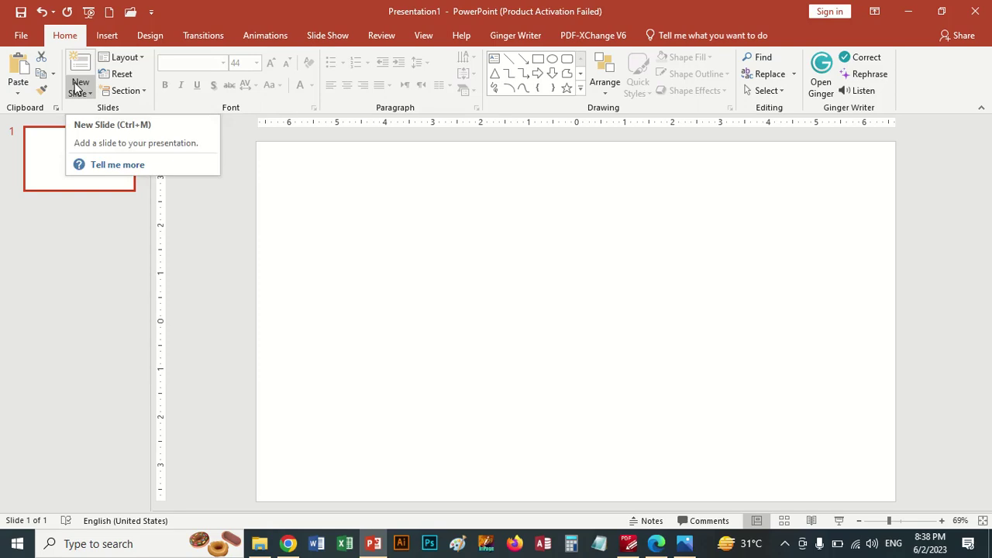
Step: Check the New Slide layouts without adding one, then bring up the Layout gallery
left_click(93, 92)
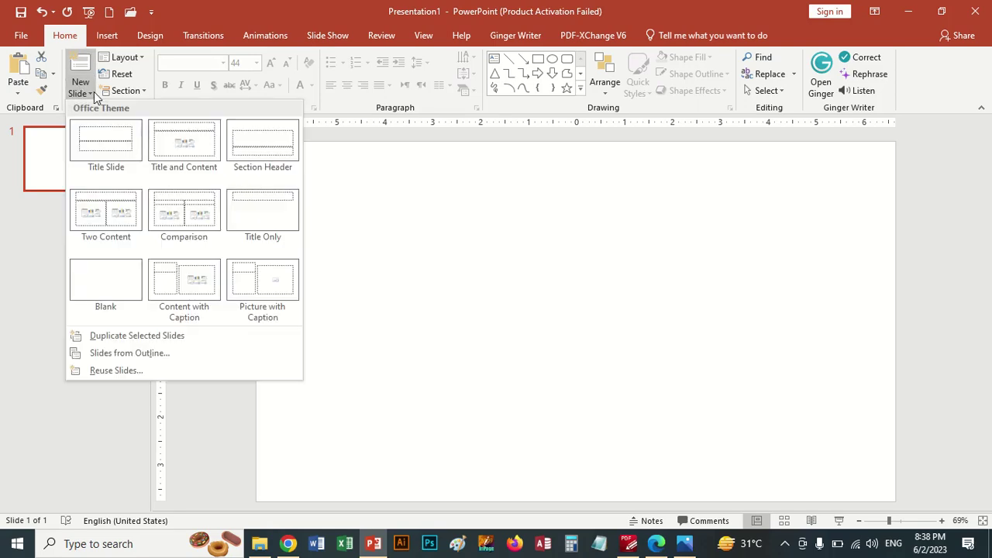
left_click(94, 92)
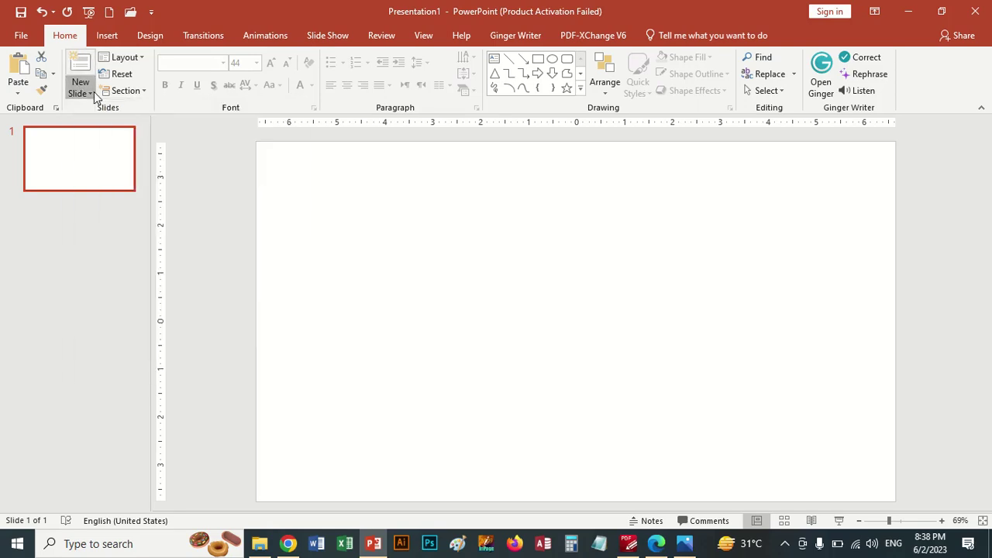
left_click(134, 64)
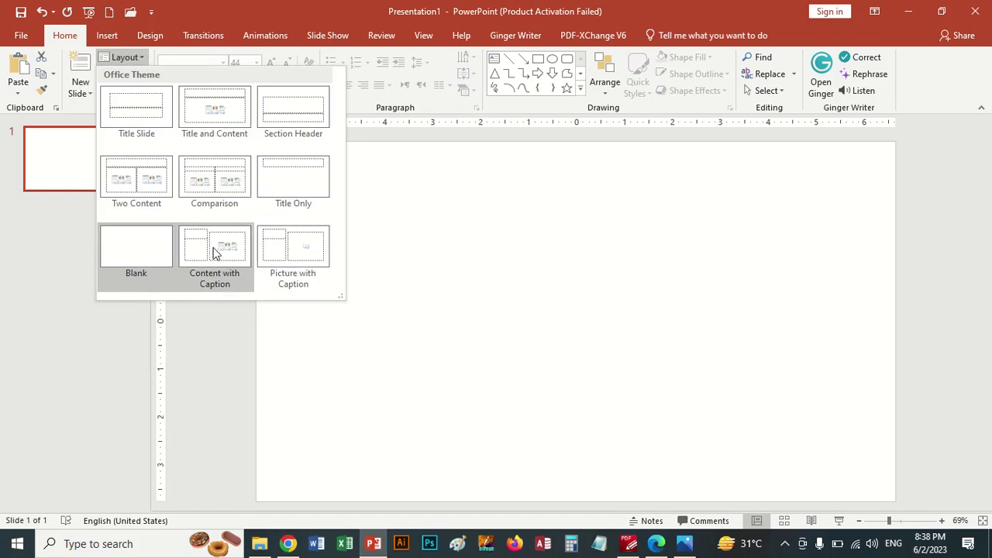
Step: Apply the Picture with Caption layout and insert the 'powerpoint (1)' logo into its picture area
left_click(293, 249)
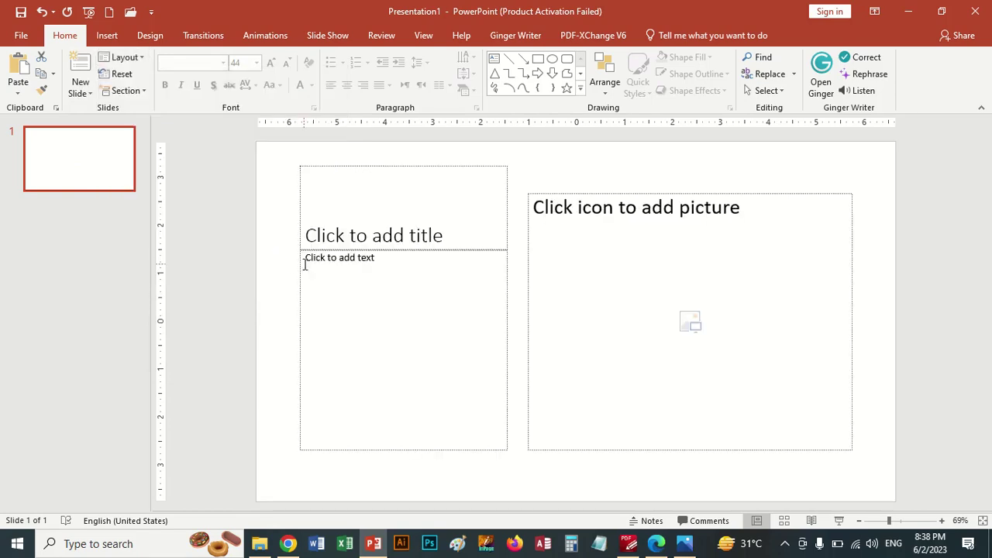
left_click(690, 323)
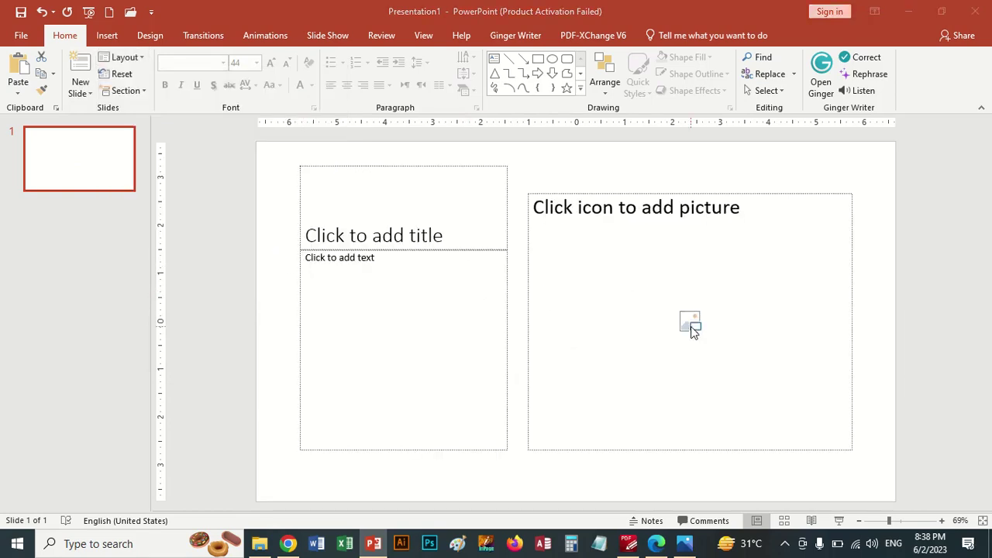
double_click(624, 208)
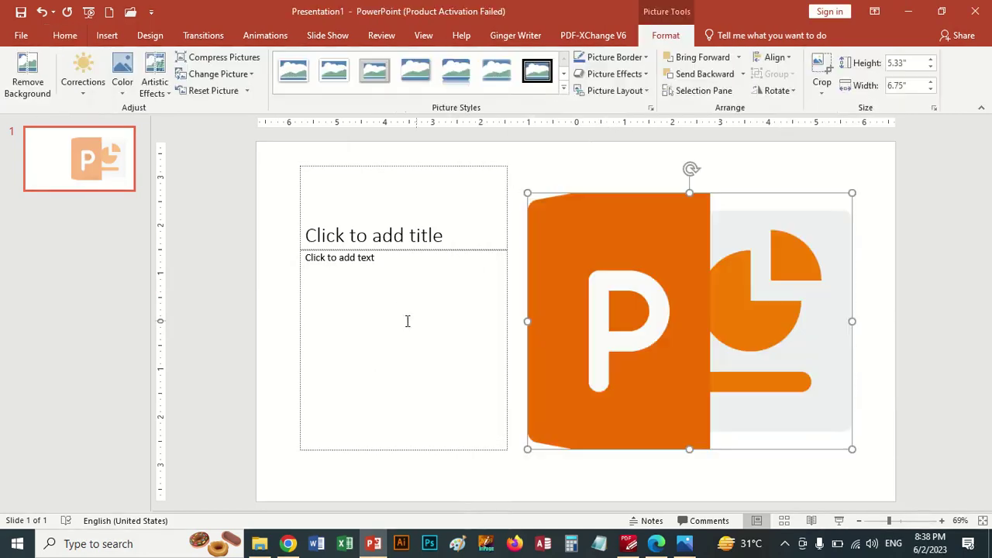
Step: Title the slide 'PowerPoint' and add caption lines 'Animation' and 'Transition' beside the logo
left_click(386, 237)
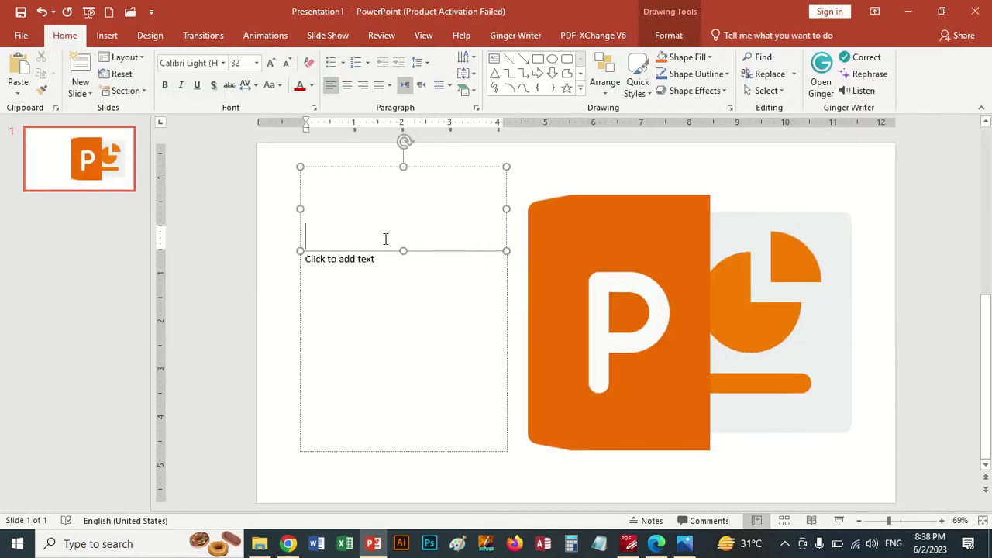
type("P")
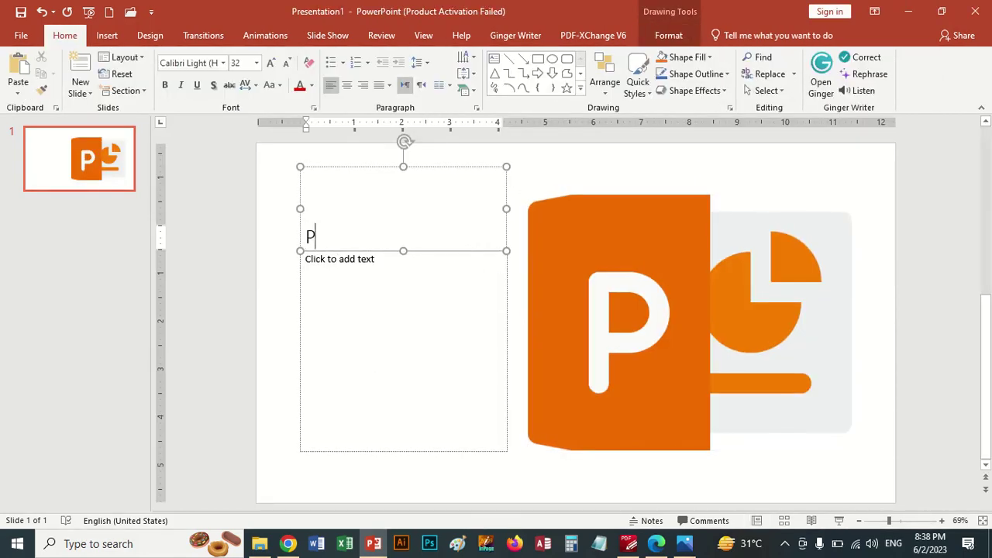
type("owerP")
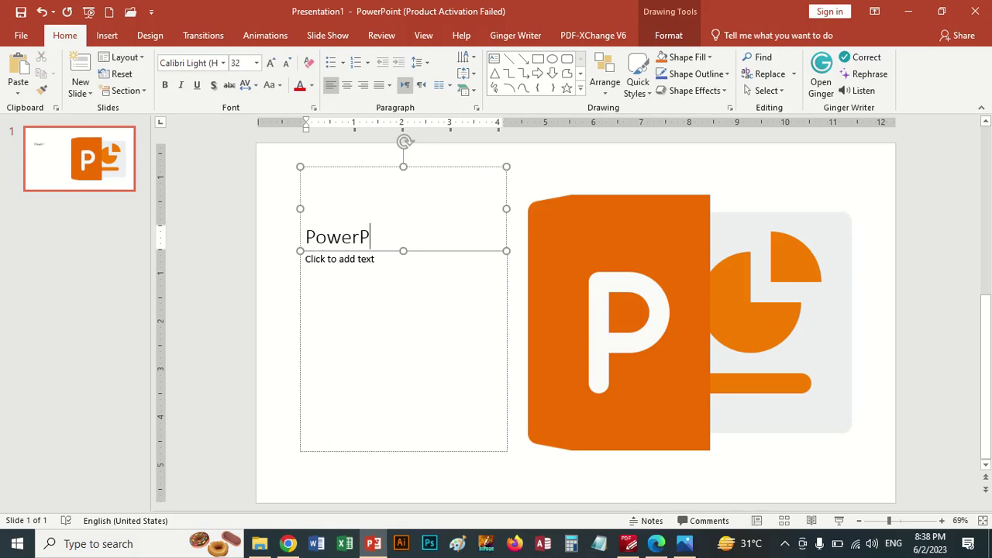
type("oint")
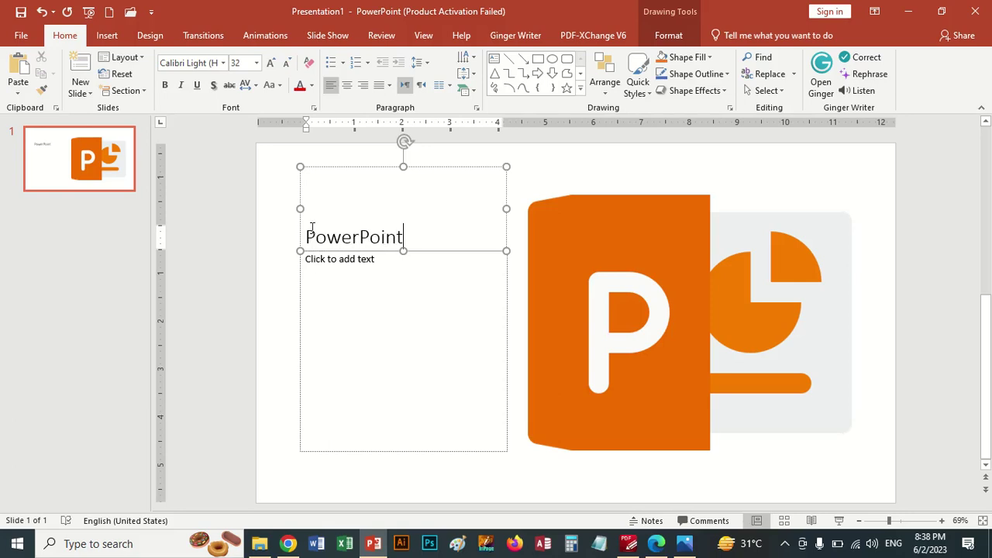
left_click(317, 265)
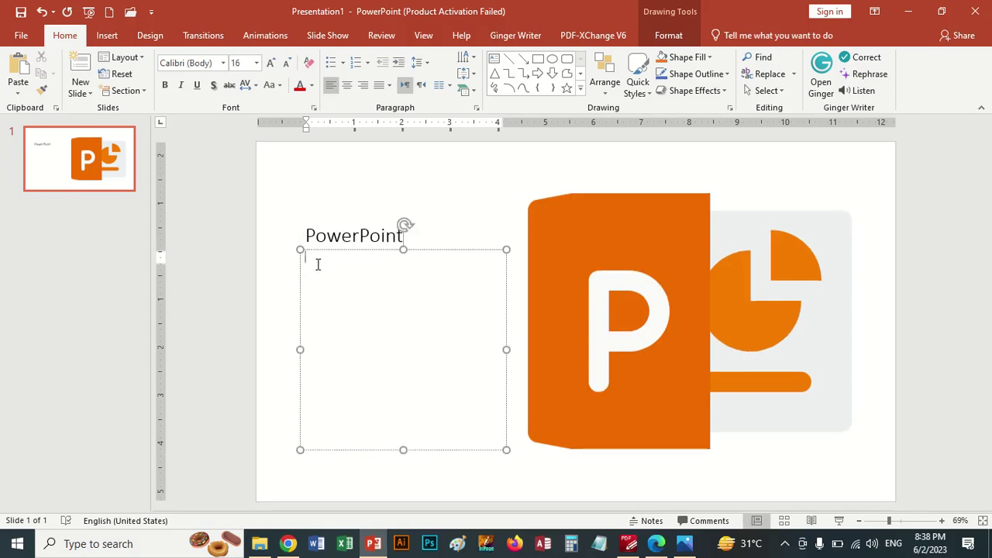
type("A")
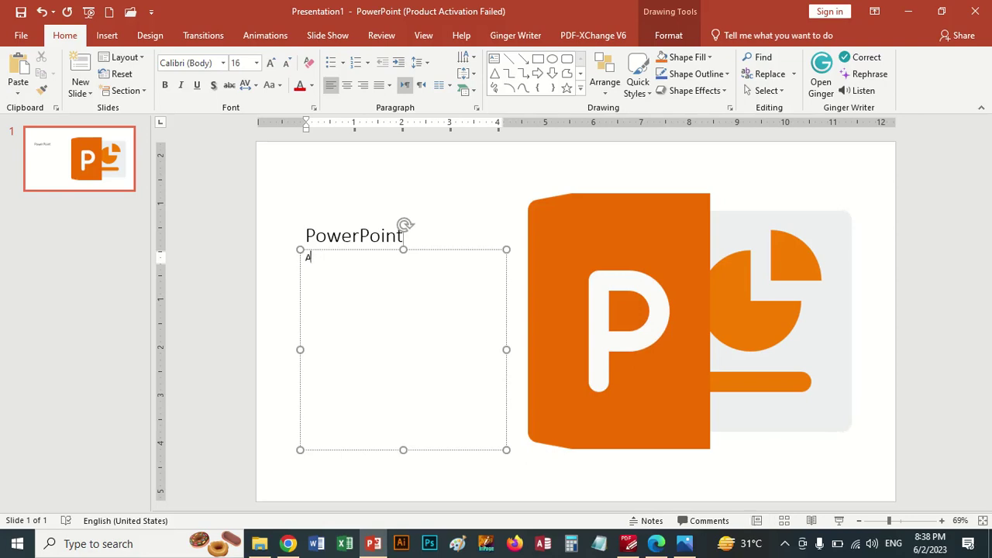
type("nimation")
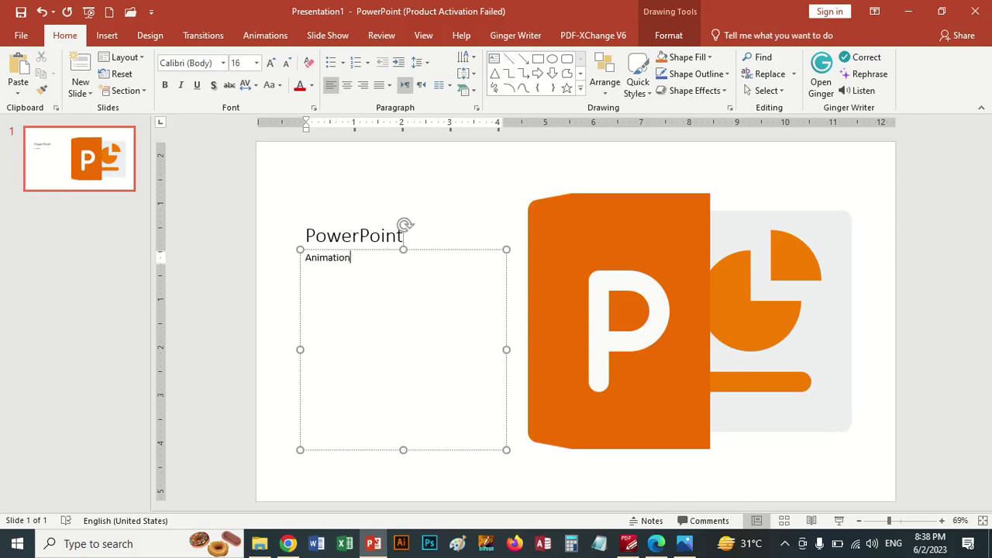
key("Return")
type("T")
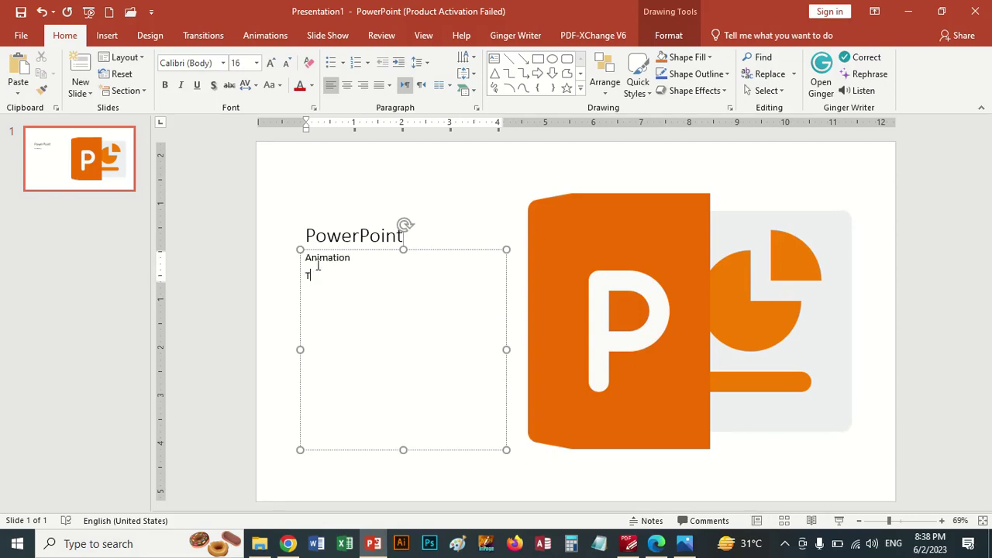
type("ransition")
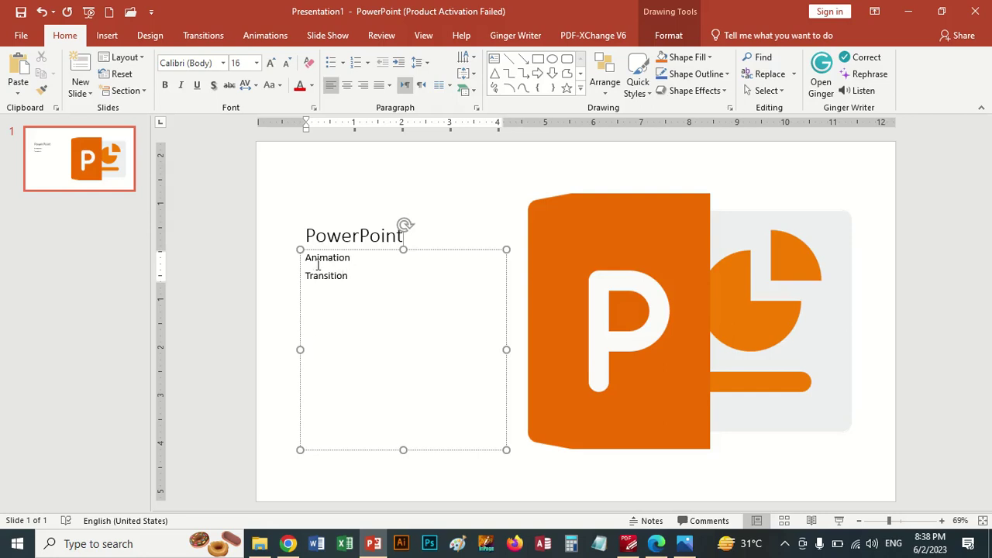
left_click(310, 186)
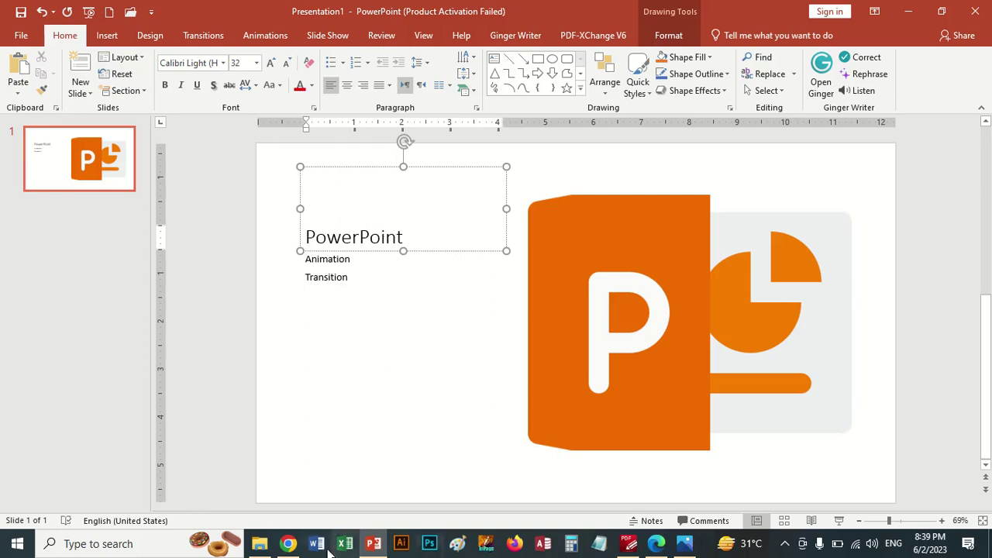
Step: Skip re-downloading VEED's 5.4MB compressed video by cancelling the duplicate download prompt
left_click(288, 544)
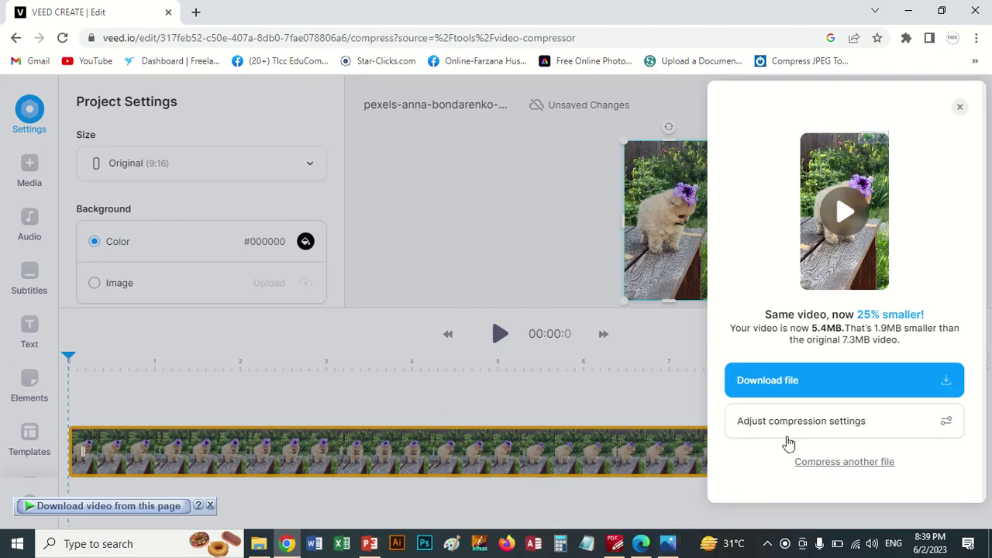
left_click(776, 385)
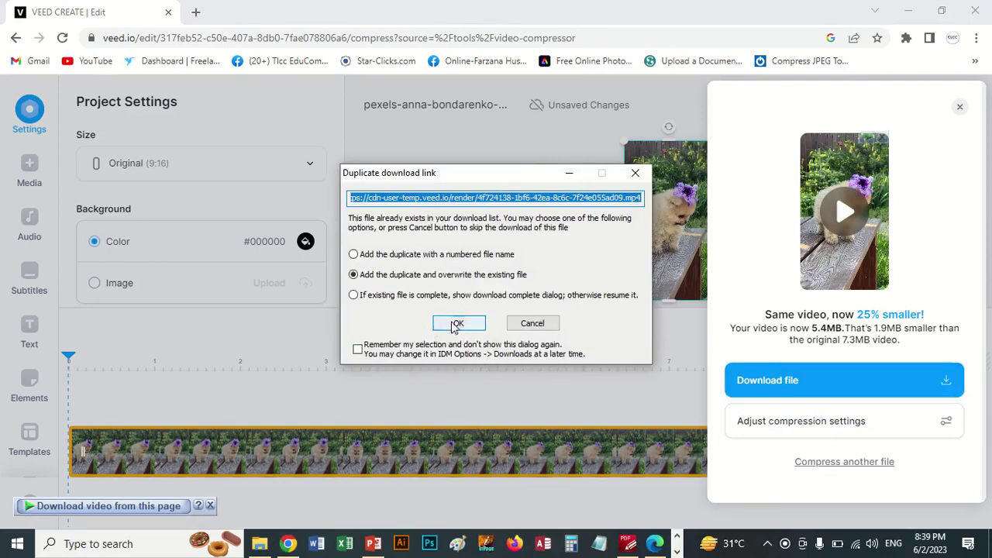
left_click(532, 325)
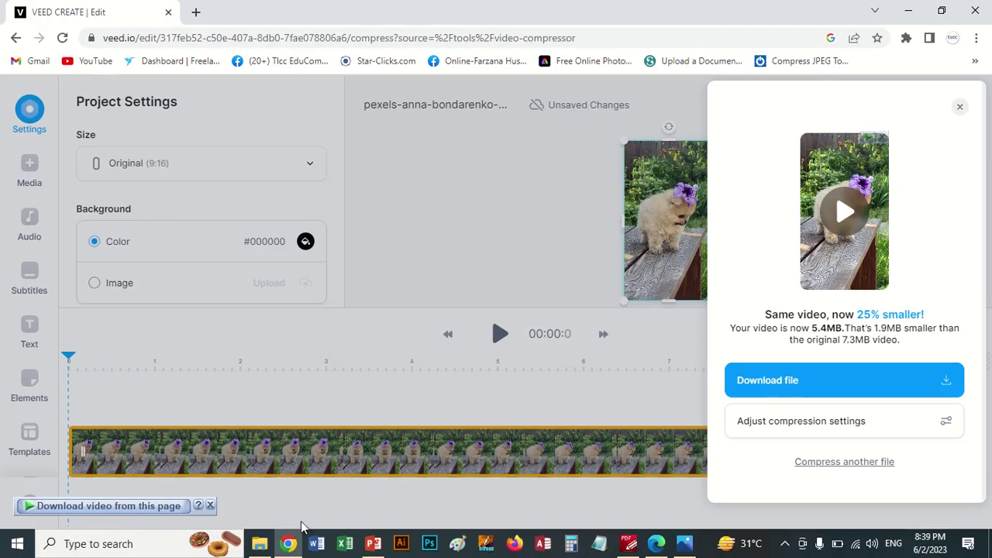
left_click(657, 547)
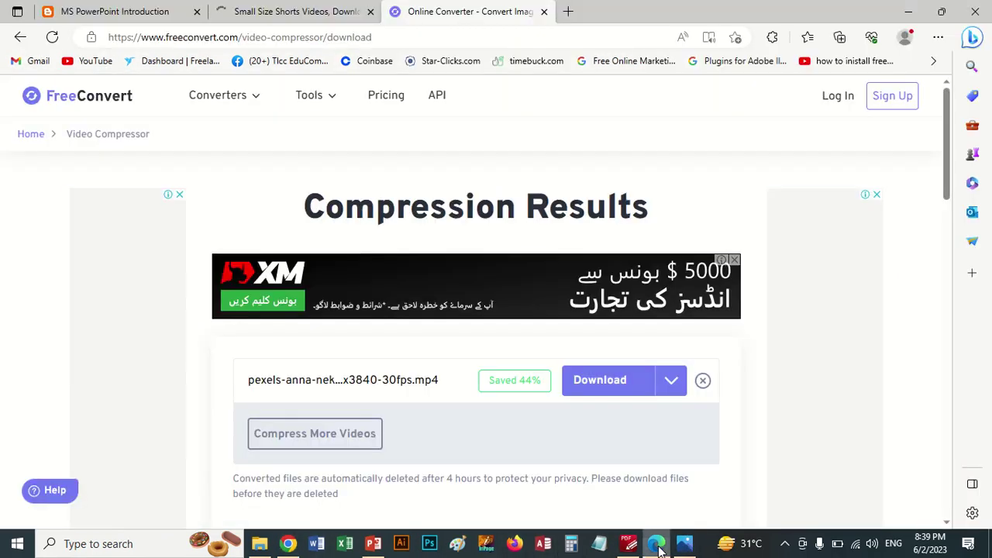
Step: Close the VEED editor window and return to FreeConvert's compression results page
left_click(317, 16)
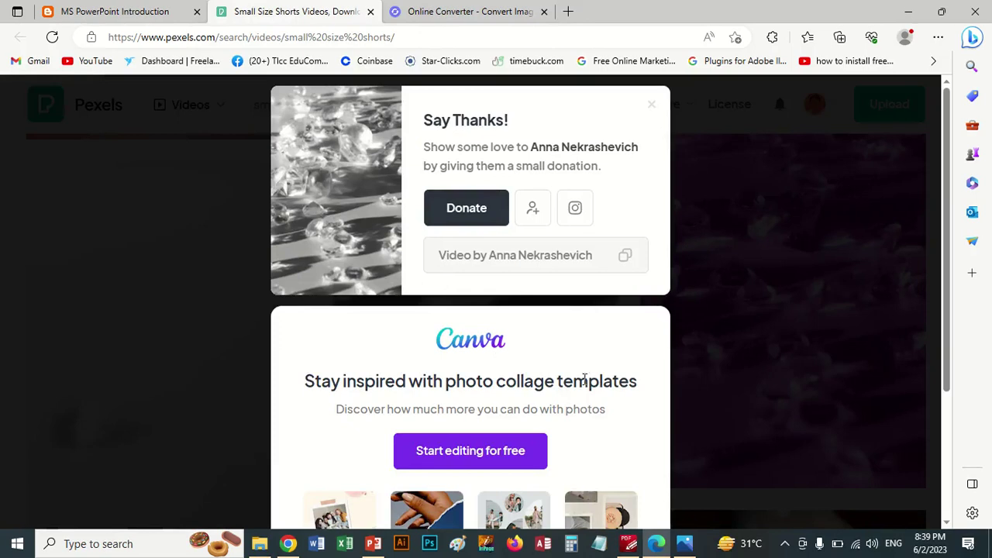
left_click(465, 10)
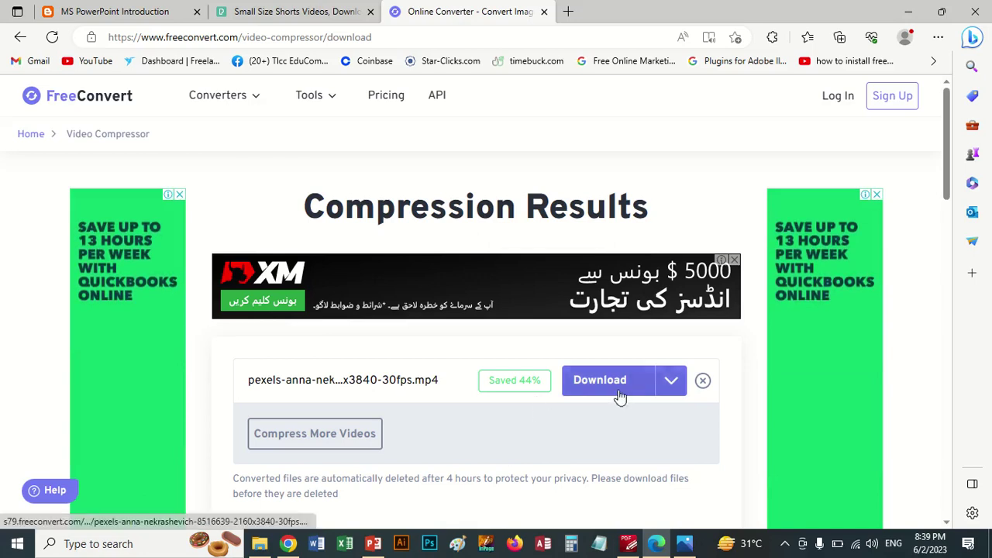
left_click(287, 543)
left_click(975, 10)
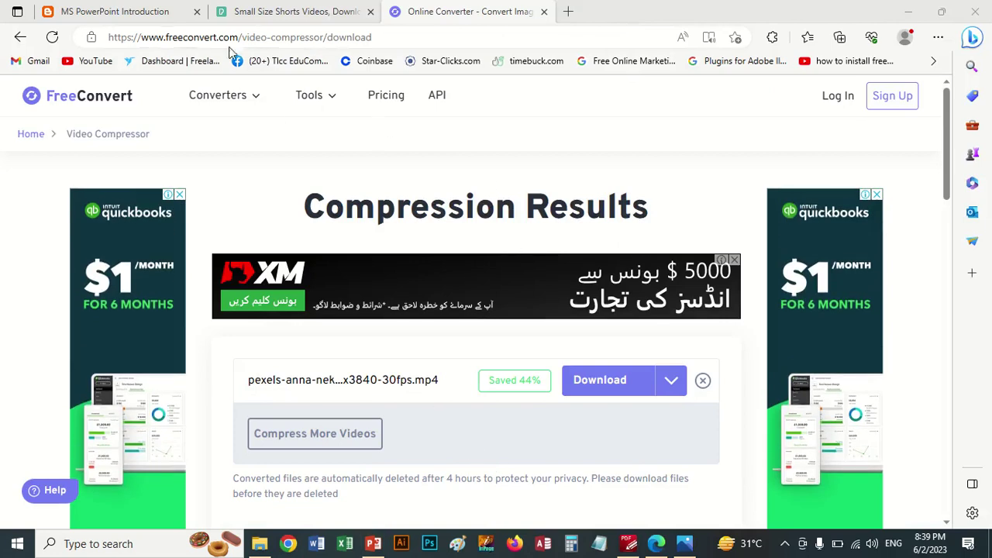
left_click(120, 5)
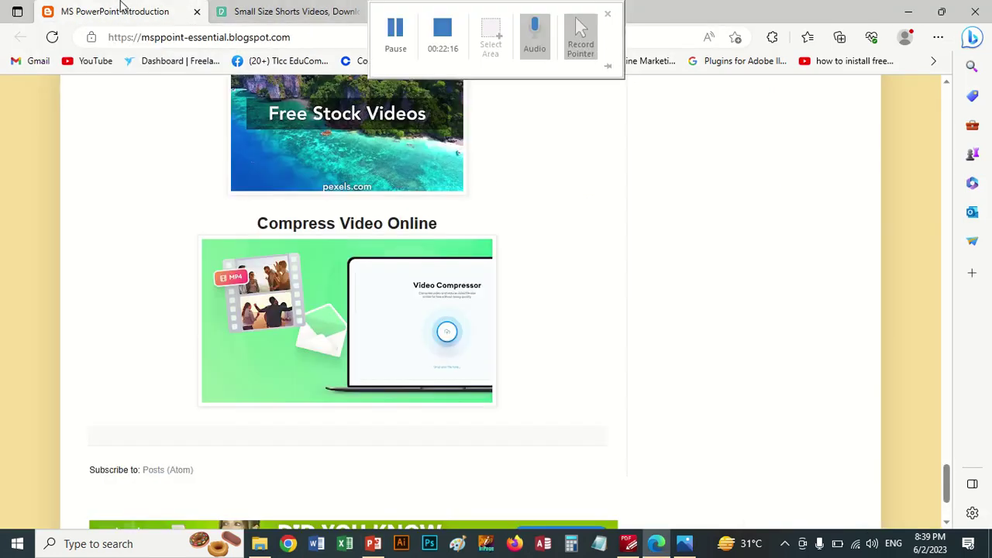
left_click(341, 11)
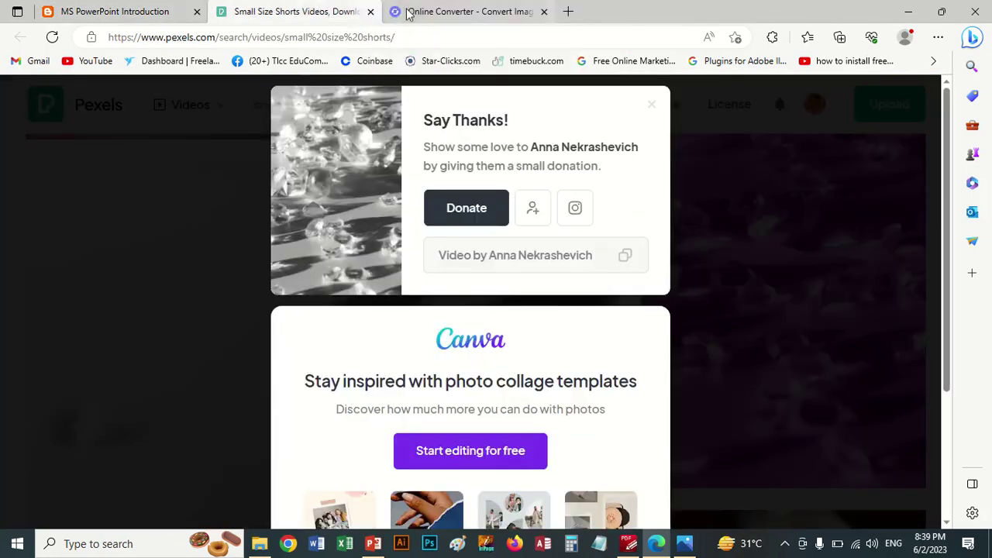
left_click(409, 13)
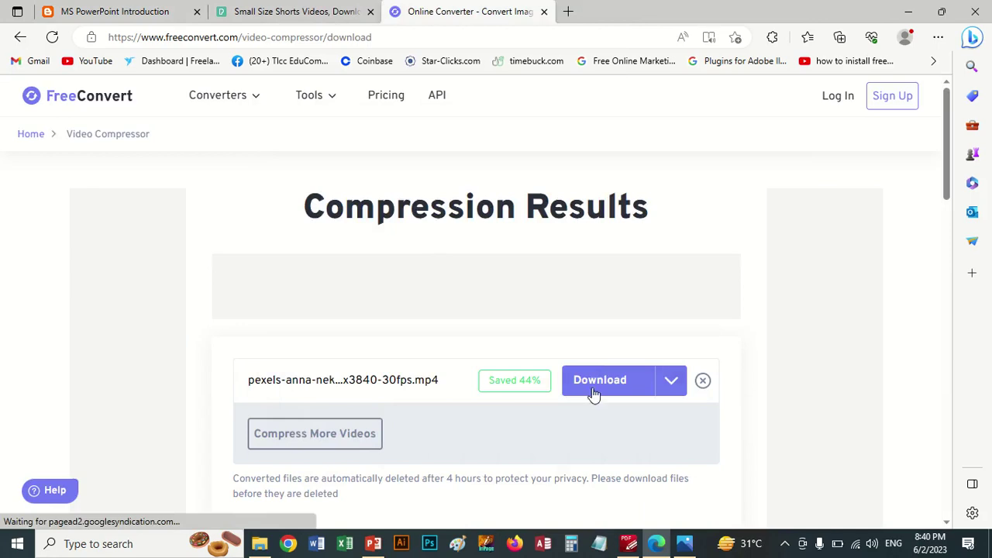
Step: Save the 13.17 MB compressed crystals MP4 from FreeConvert to the device
left_click(593, 394)
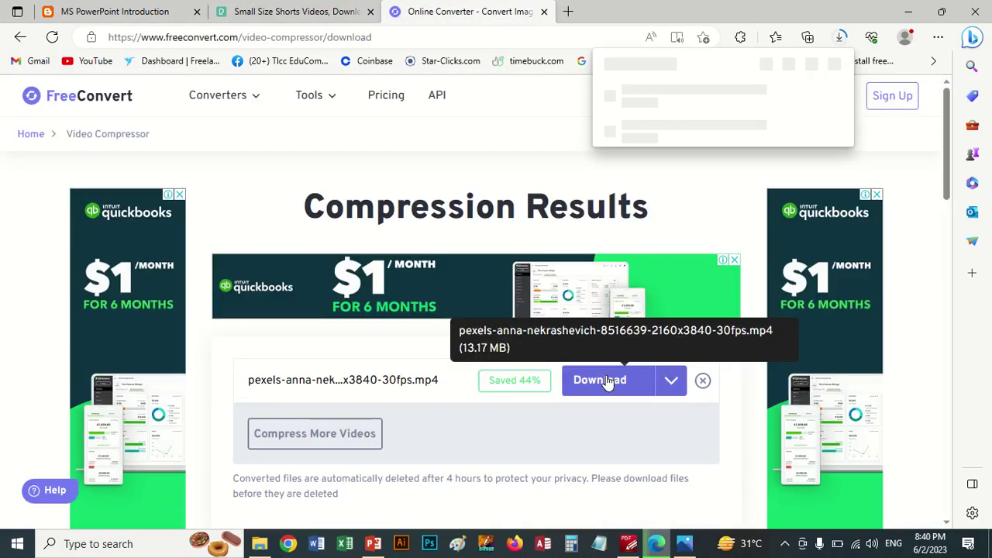
left_click(671, 380)
left_click(680, 409)
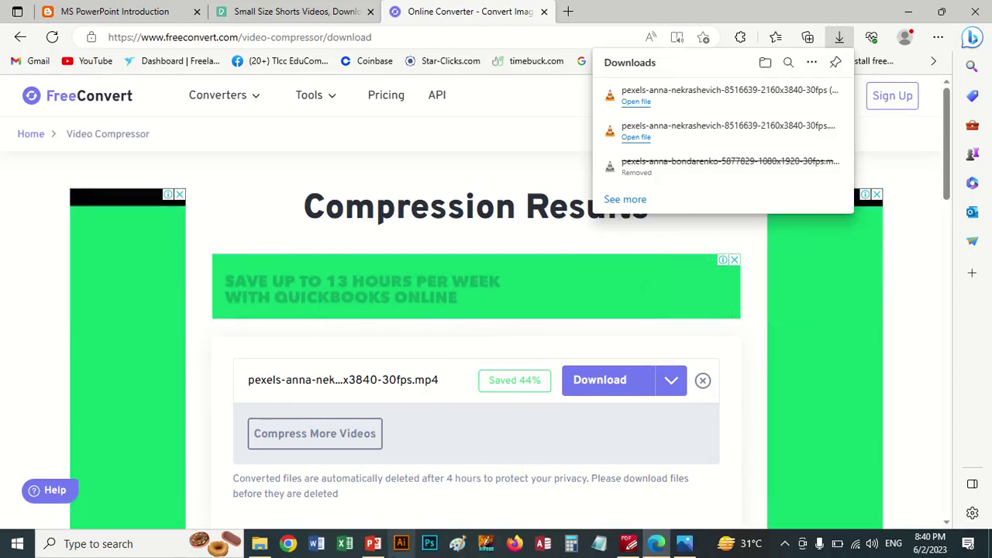
Step: Play the 13.1 MB compressed and 23.7 MB original crystals MP4s from Downloads in VLC
left_click(264, 546)
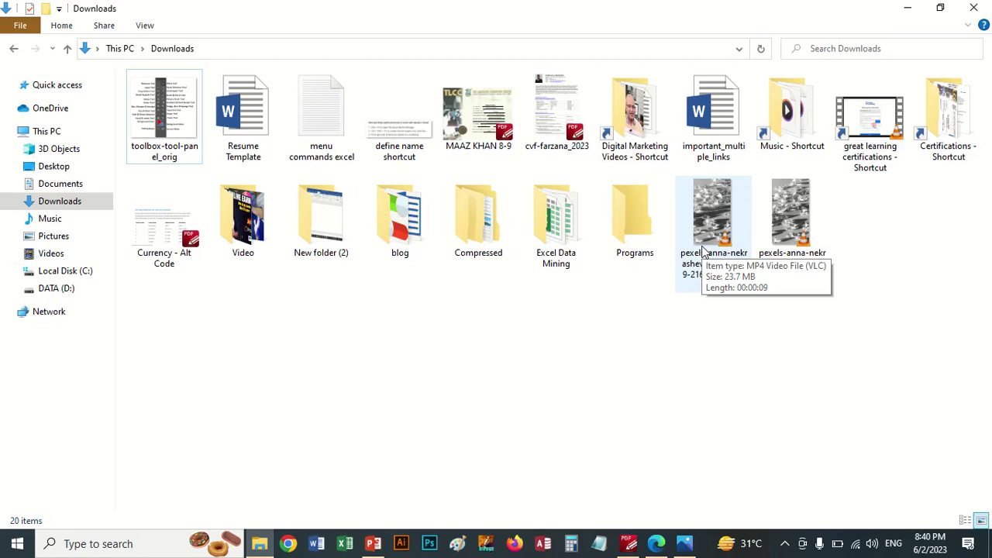
left_click(790, 211)
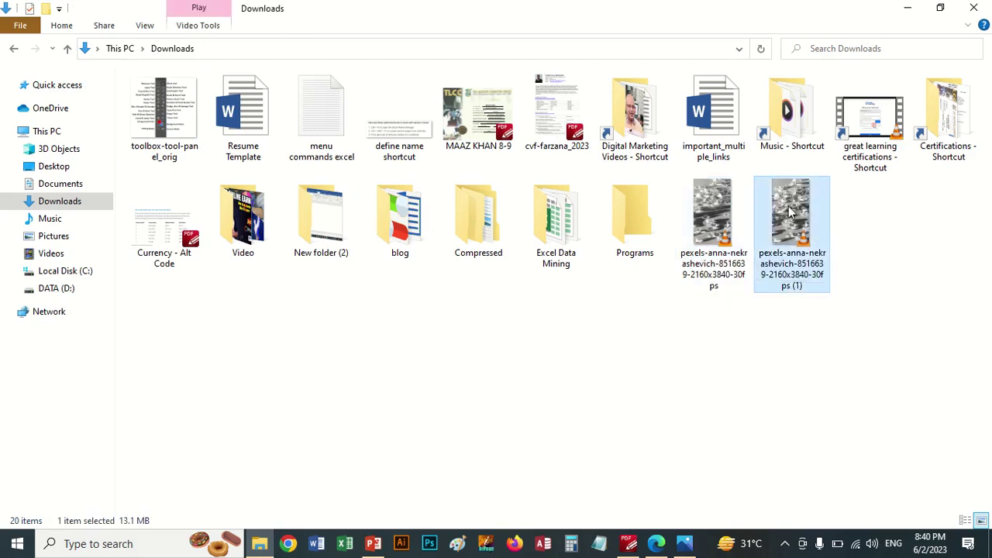
double_click(791, 209)
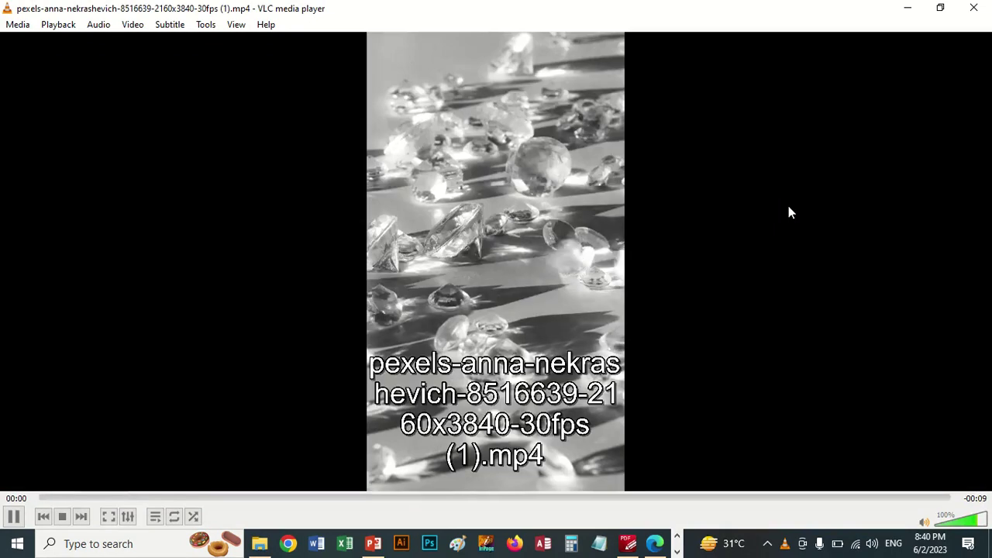
left_click(973, 8)
left_click(711, 233)
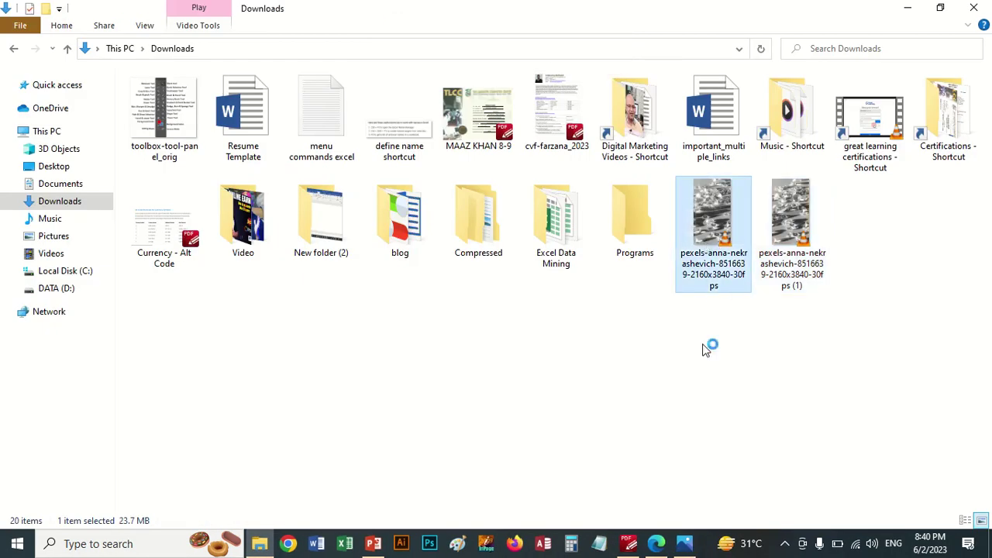
key("Return")
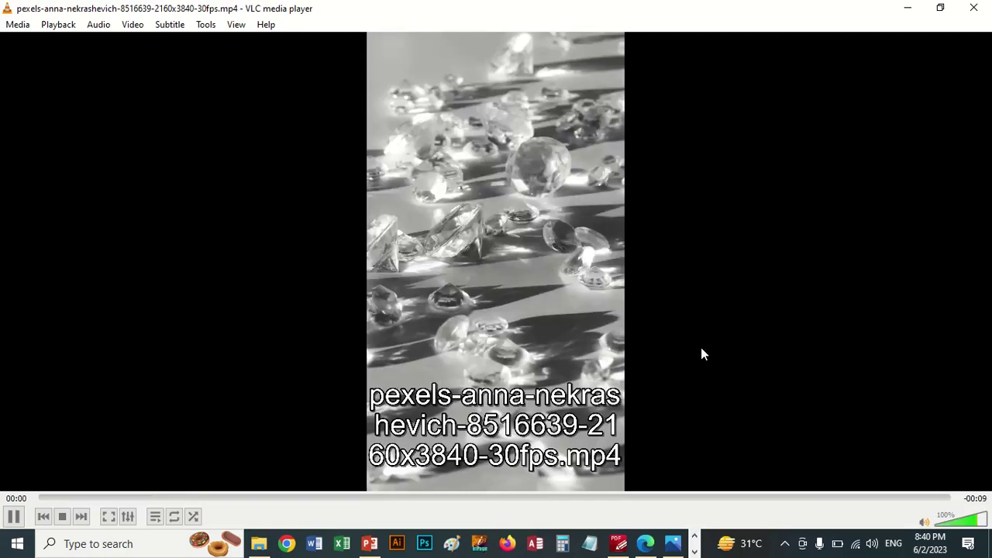
key("ctrl+q")
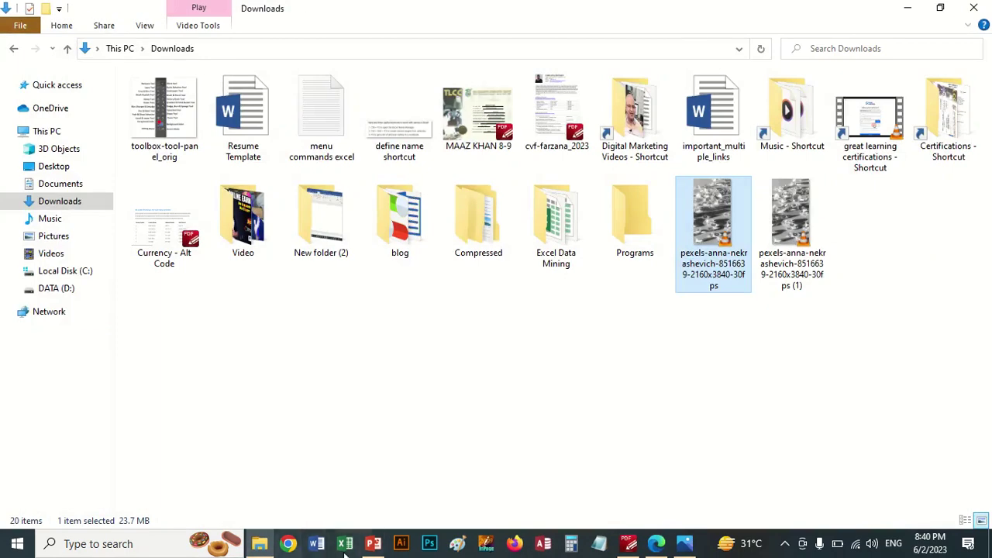
Step: Scroll through the MS PowerPoint Introduction blog post, then show the 01.png banner in Photos
left_click(656, 544)
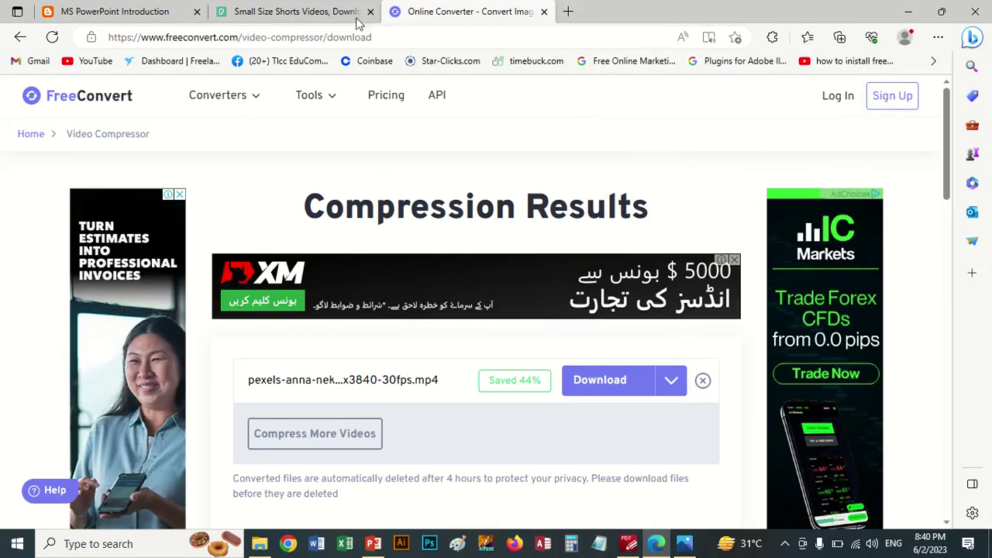
left_click(105, 14)
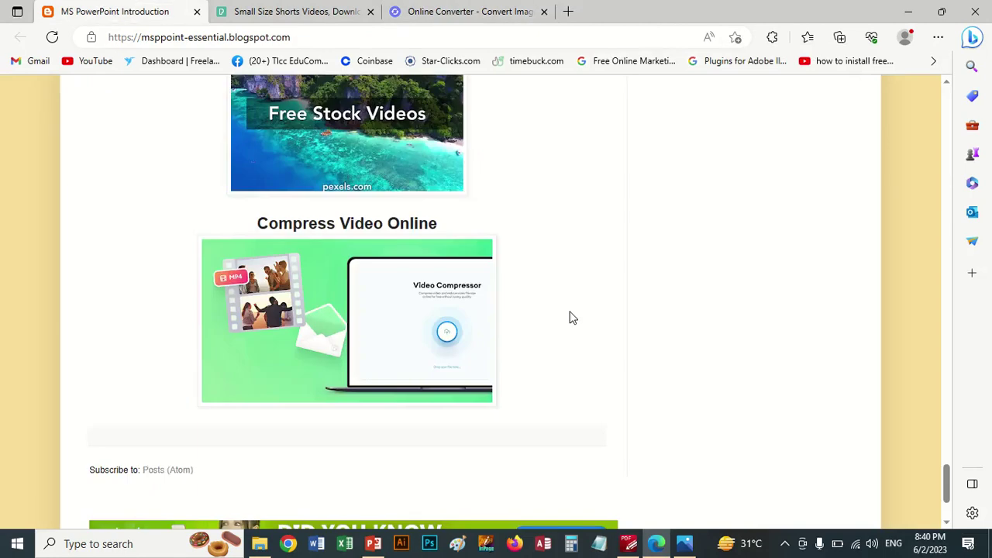
scroll(570, 318, "down", 3)
scroll(571, 318, "up", 10)
scroll(571, 318, "down", 10)
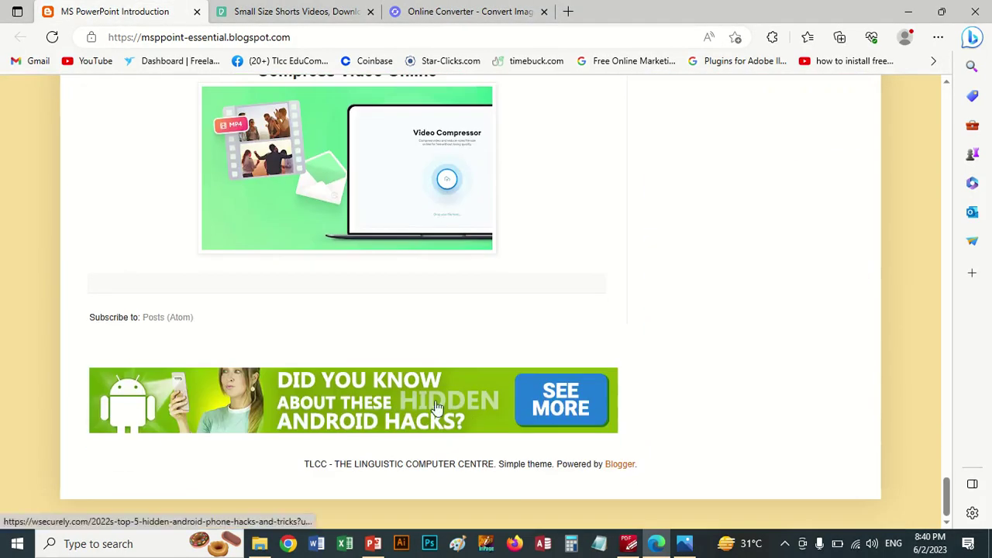
scroll(678, 308, "up", 10)
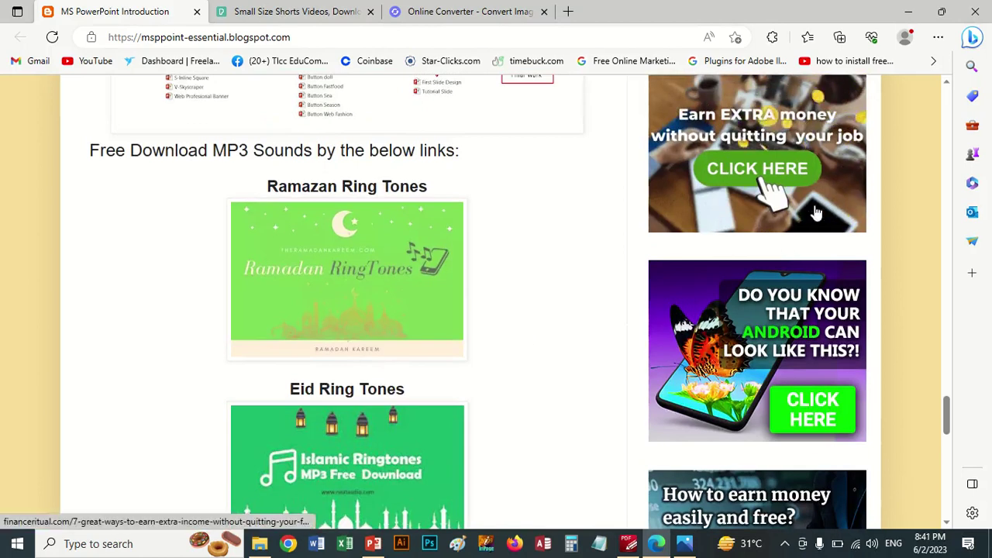
scroll(792, 242, "up", 5)
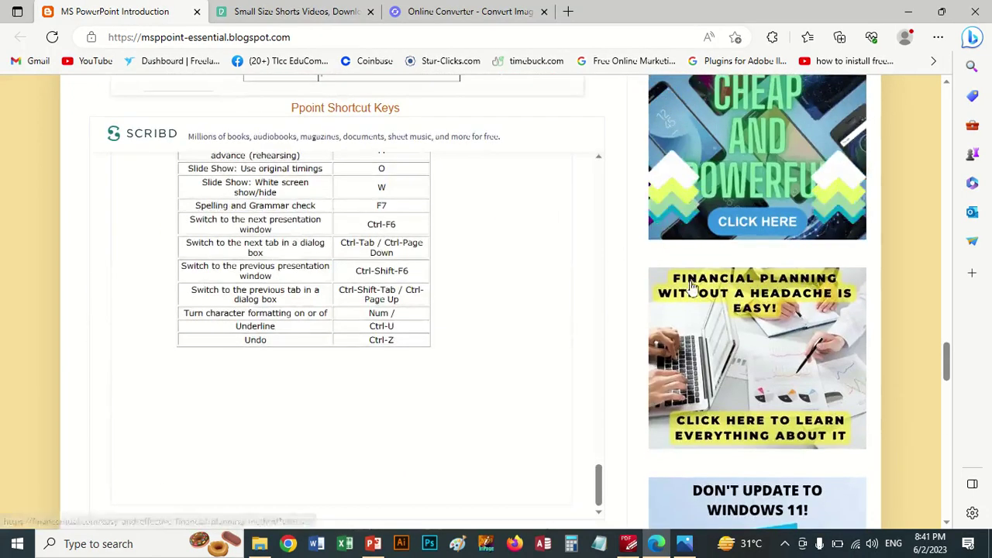
scroll(532, 281, "up", 3)
scroll(532, 281, "up", 3)
scroll(933, 134, "up", 2)
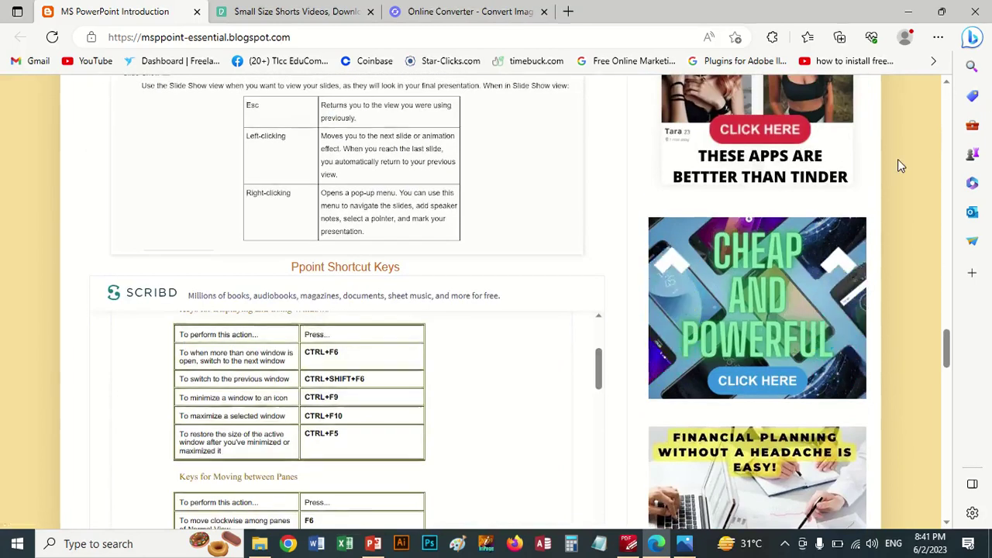
scroll(898, 162, "up", 5)
scroll(898, 162, "up", 5)
scroll(897, 161, "up", 5)
scroll(898, 159, "up", 1)
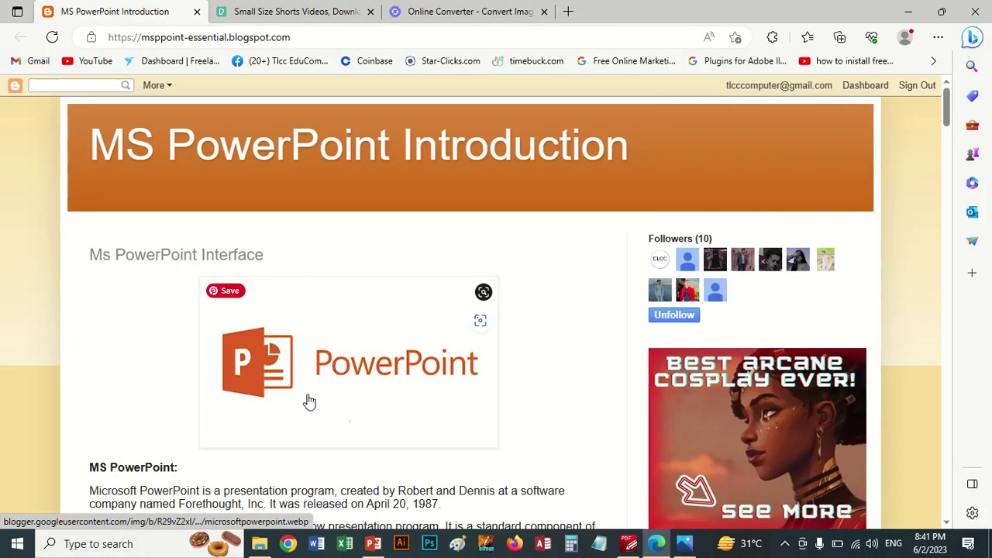
left_click(683, 543)
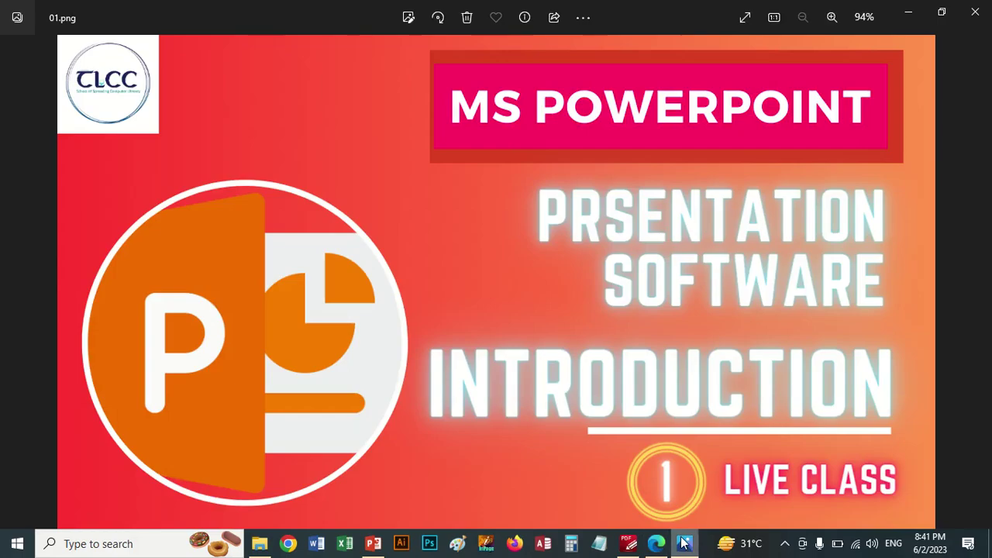